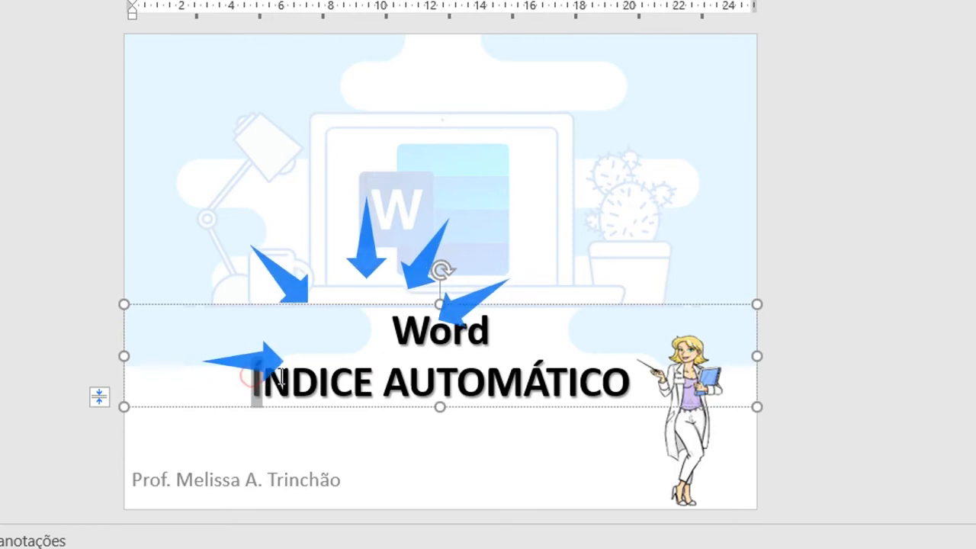
- Review the presentation slides on what an automatic table of contents does and the instructions for creating one
{"action": "scroll", "coordinate": [373, 382], "scroll_direction": "down", "scroll_amount": 1}
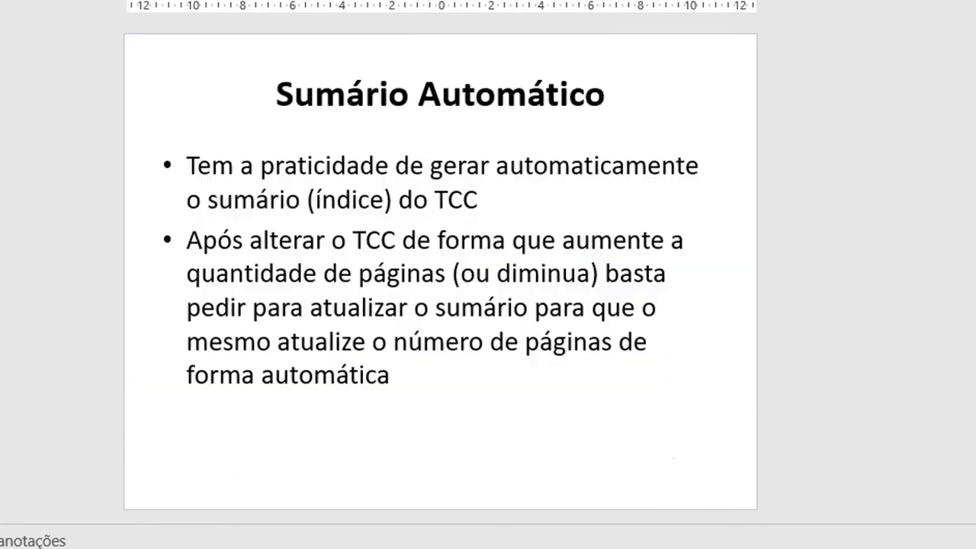
{"action": "left_click_drag", "start_coordinate": [436, 200], "coordinate": [478, 203]}
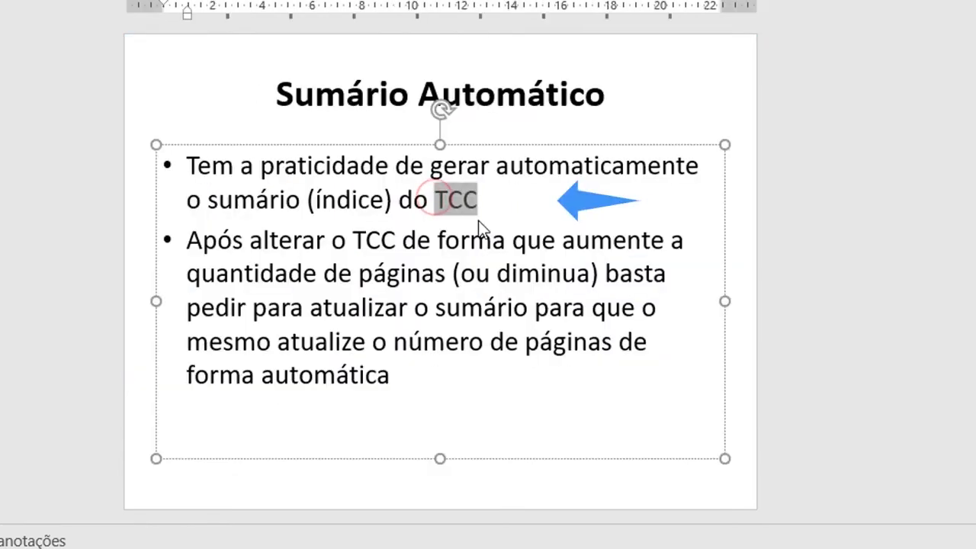
{"action": "left_click", "coordinate": [435, 199]}
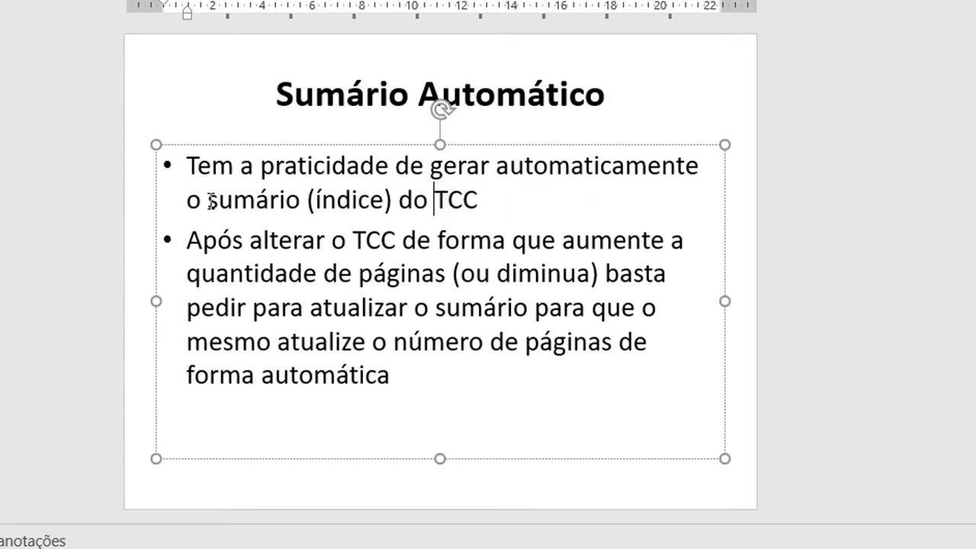
{"action": "left_click_drag", "start_coordinate": [210, 200], "coordinate": [456, 197]}
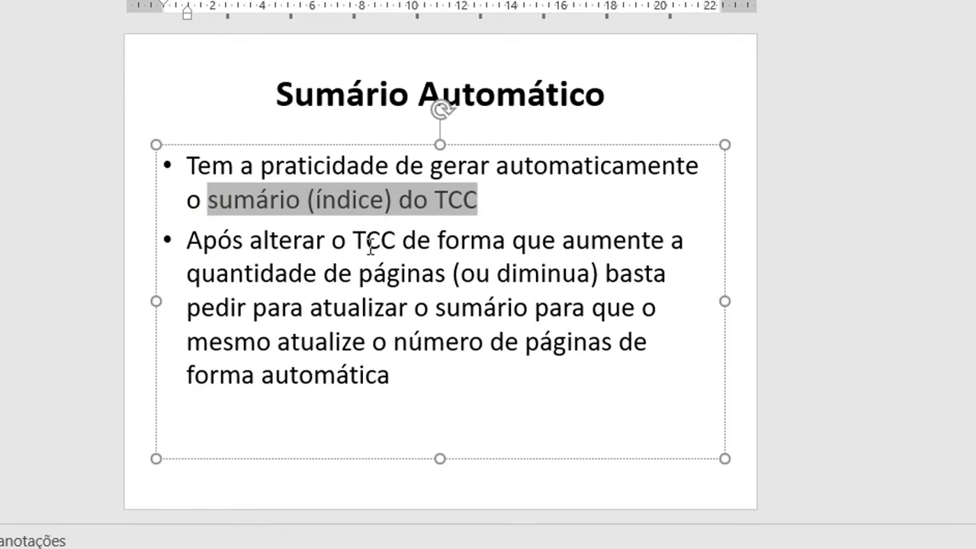
{"action": "left_click_drag", "start_coordinate": [355, 240], "coordinate": [398, 238]}
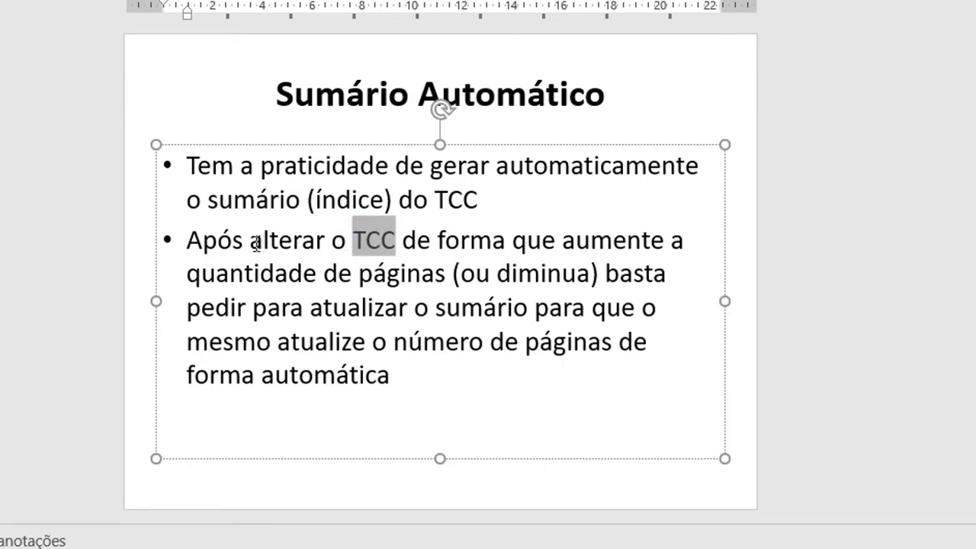
{"action": "mouse_move", "coordinate": [252, 241]}
{"action": "left_mouse_down"}
{"action": "mouse_move", "coordinate": [462, 241]}
{"action": "mouse_move", "coordinate": [399, 240]}
{"action": "left_mouse_up"}
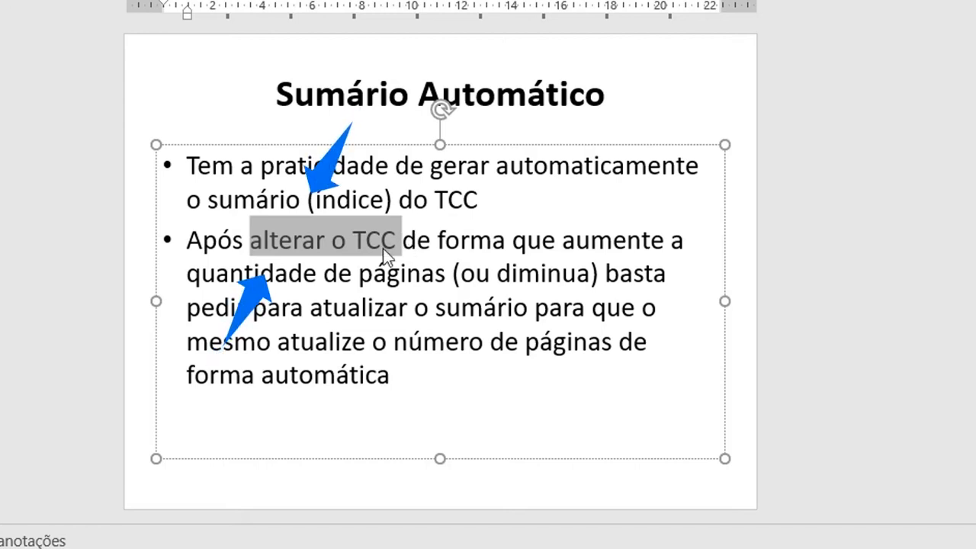
{"action": "left_click", "coordinate": [361, 267]}
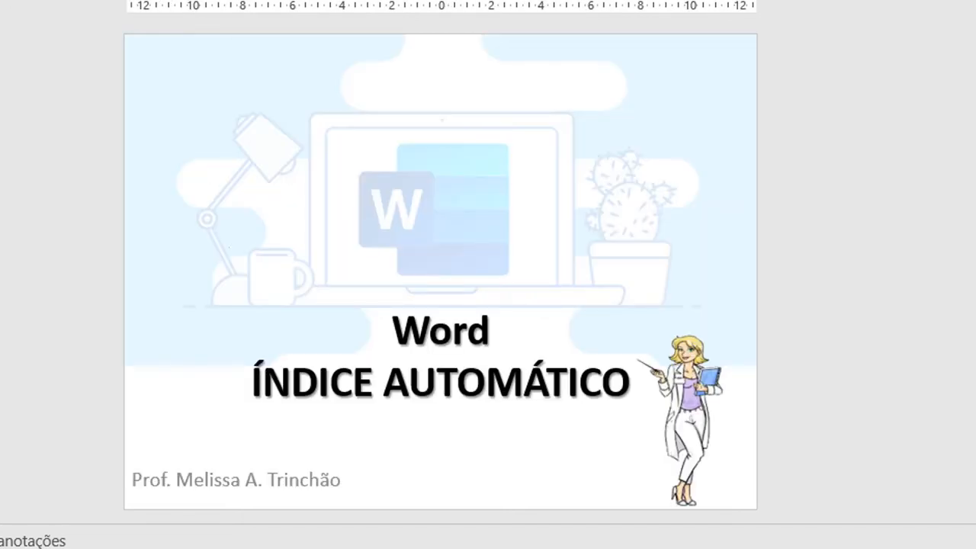
{"action": "left_click_drag", "start_coordinate": [393, 336], "coordinate": [494, 337]}
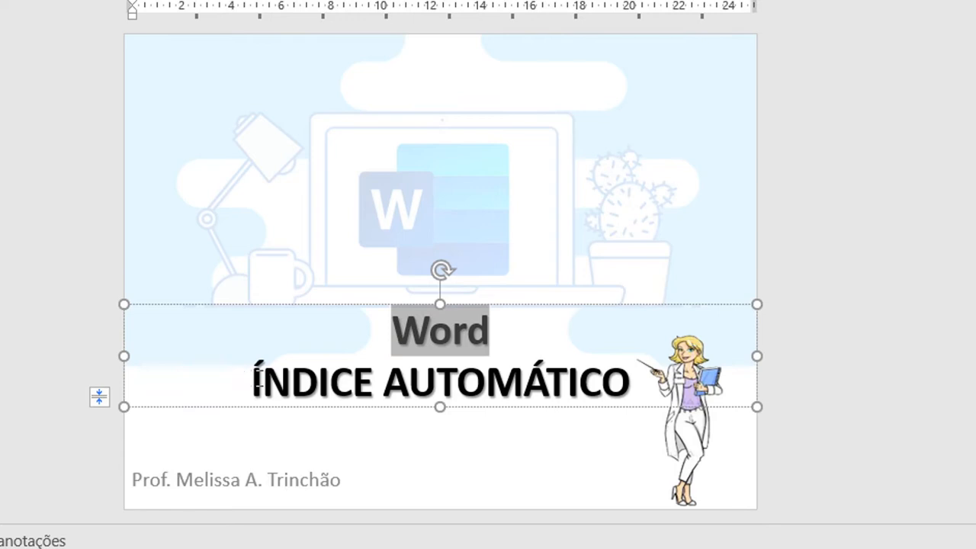
{"action": "left_click_drag", "start_coordinate": [253, 379], "coordinate": [553, 380]}
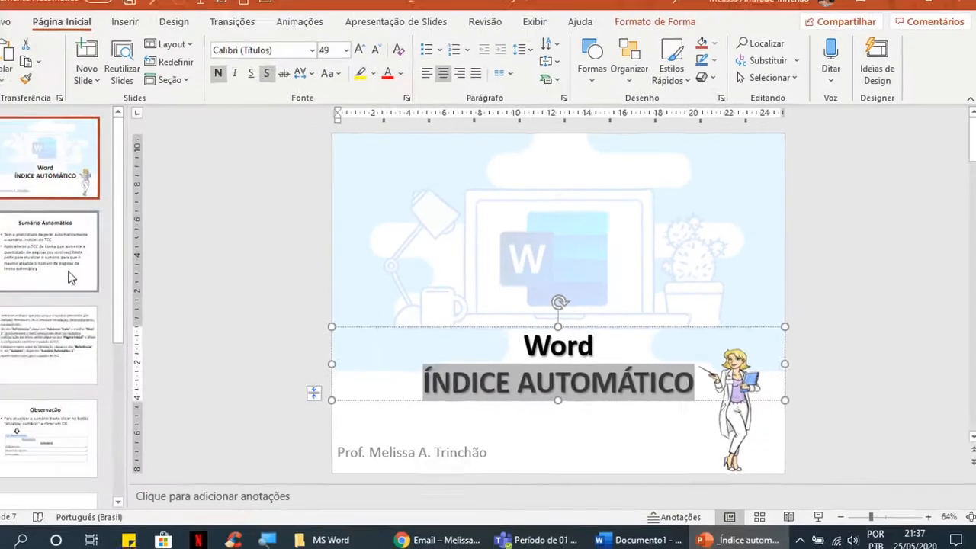
{"action": "left_click", "coordinate": [92, 271]}
{"action": "left_click", "coordinate": [520, 257]}
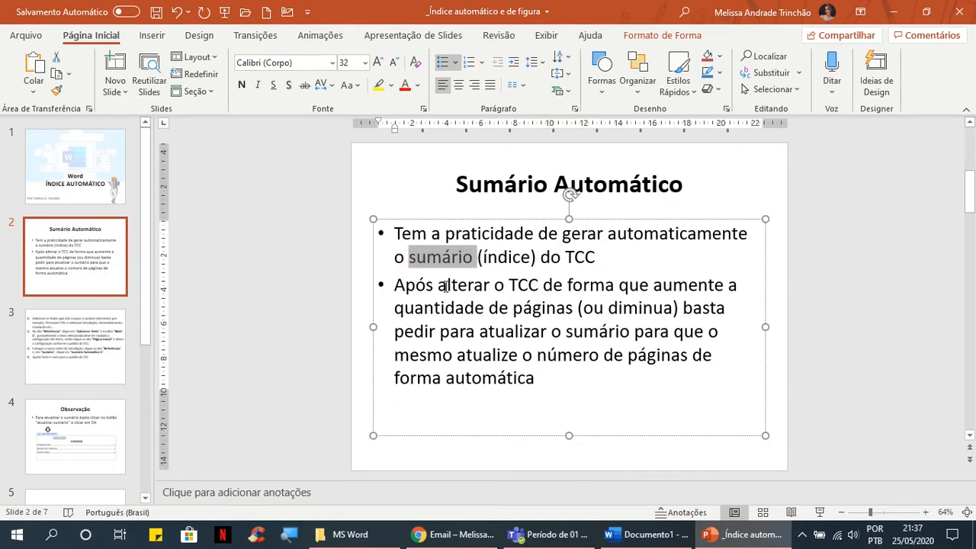
{"action": "double_click", "coordinate": [446, 285]}
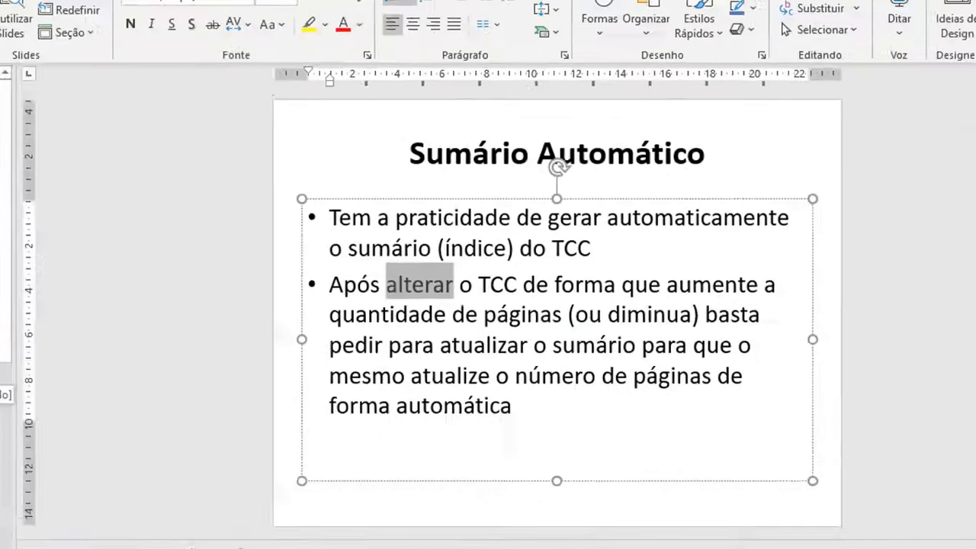
{"action": "left_click", "coordinate": [104, 349]}
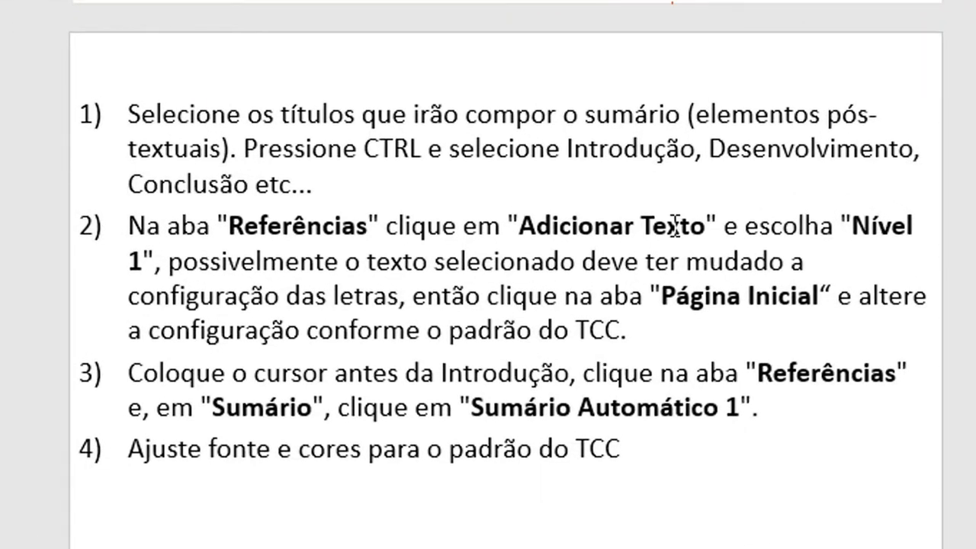
{"action": "mouse_move", "coordinate": [855, 226]}
{"action": "left_mouse_down"}
{"action": "mouse_move", "coordinate": [923, 232]}
{"action": "mouse_move", "coordinate": [897, 239]}
{"action": "left_mouse_up"}
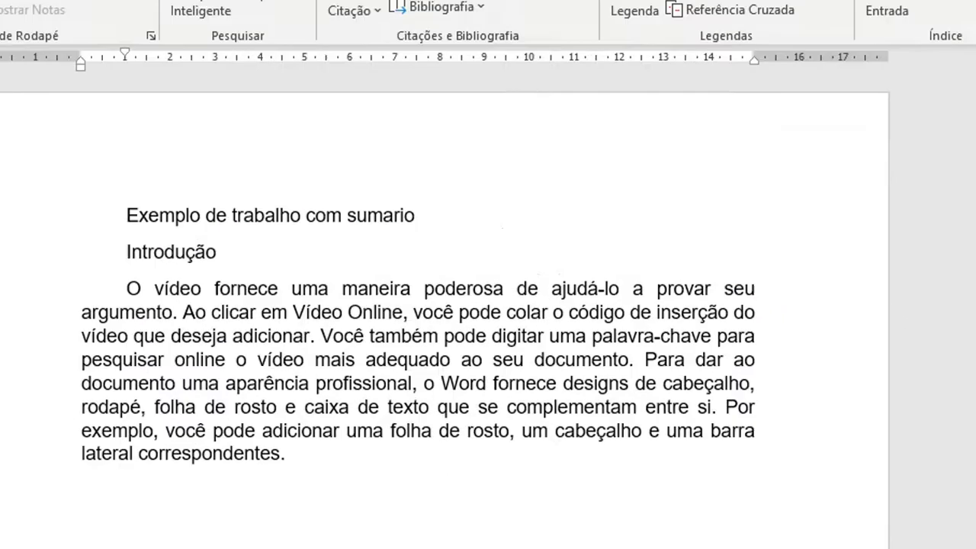
- Switch to the Word document and examine its section headings from Introdução through Capítulo 5, then return to the first page
{"action": "scroll", "coordinate": [393, 318], "scroll_direction": "down", "scroll_amount": 2}
{"action": "scroll", "coordinate": [393, 319], "scroll_direction": "down", "scroll_amount": 3}
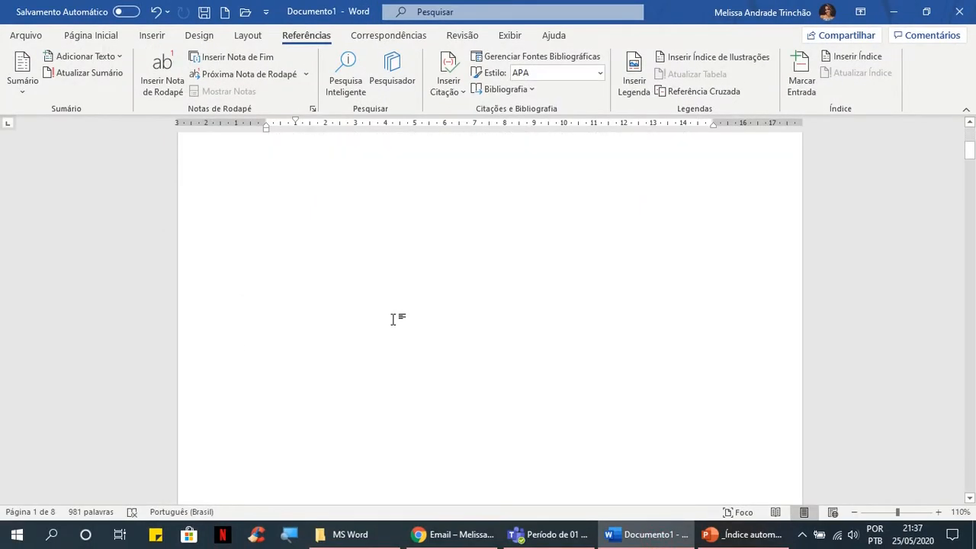
{"action": "scroll", "coordinate": [394, 320], "scroll_direction": "down", "scroll_amount": 8}
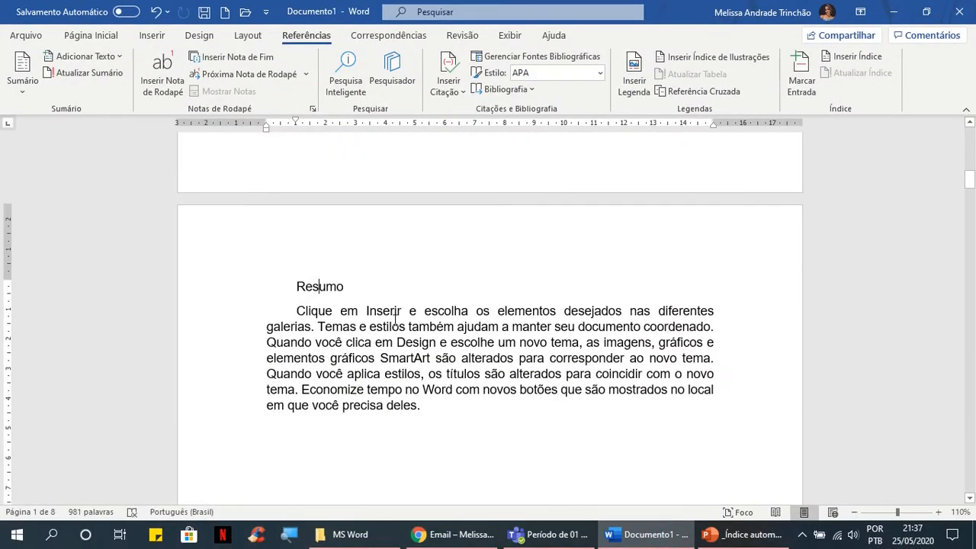
{"action": "scroll", "coordinate": [397, 326], "scroll_direction": "down", "scroll_amount": 6}
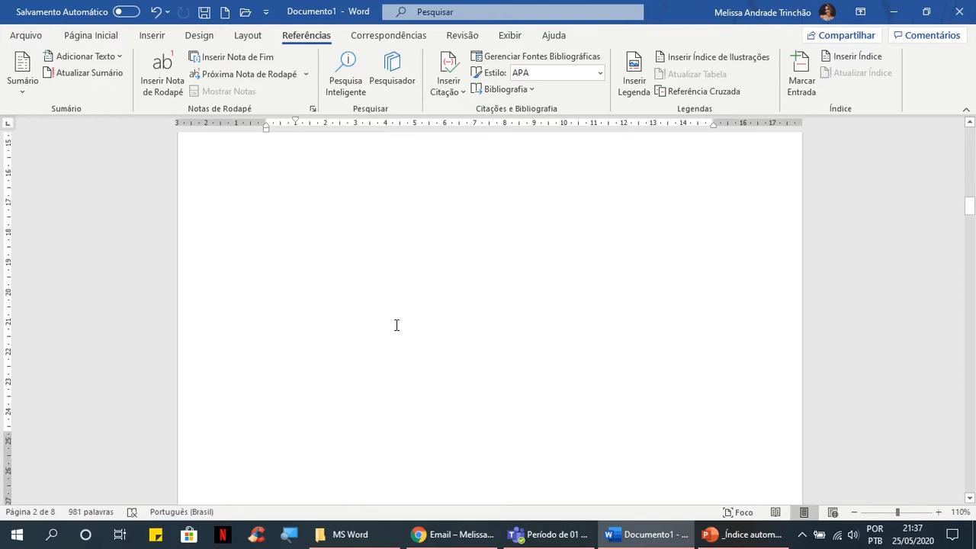
{"action": "scroll", "coordinate": [397, 324], "scroll_direction": "down", "scroll_amount": 5}
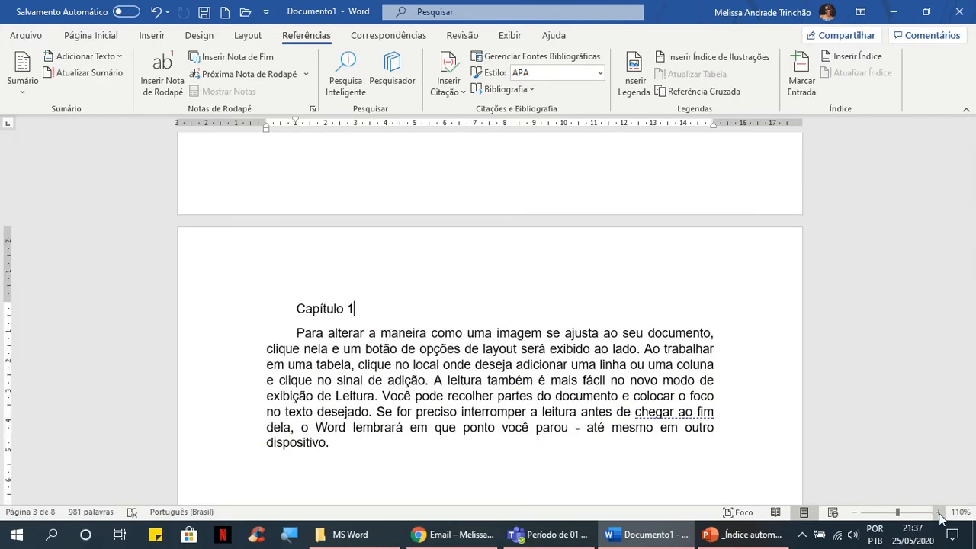
{"action": "left_click", "coordinate": [855, 512]}
{"action": "left_click", "coordinate": [855, 513]}
{"action": "left_click", "coordinate": [855, 512]}
{"action": "left_click", "coordinate": [855, 513]}
{"action": "left_click", "coordinate": [856, 512]}
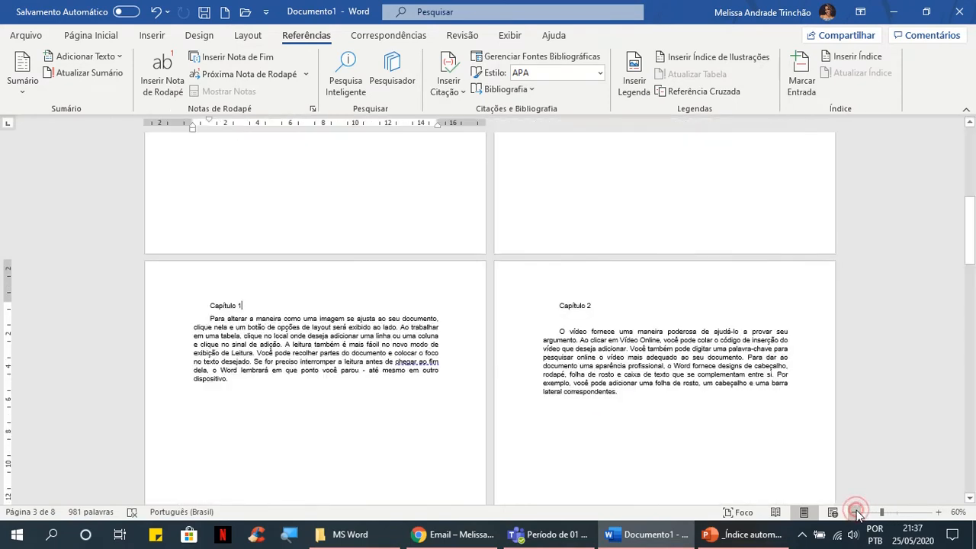
{"action": "left_click", "coordinate": [855, 513]}
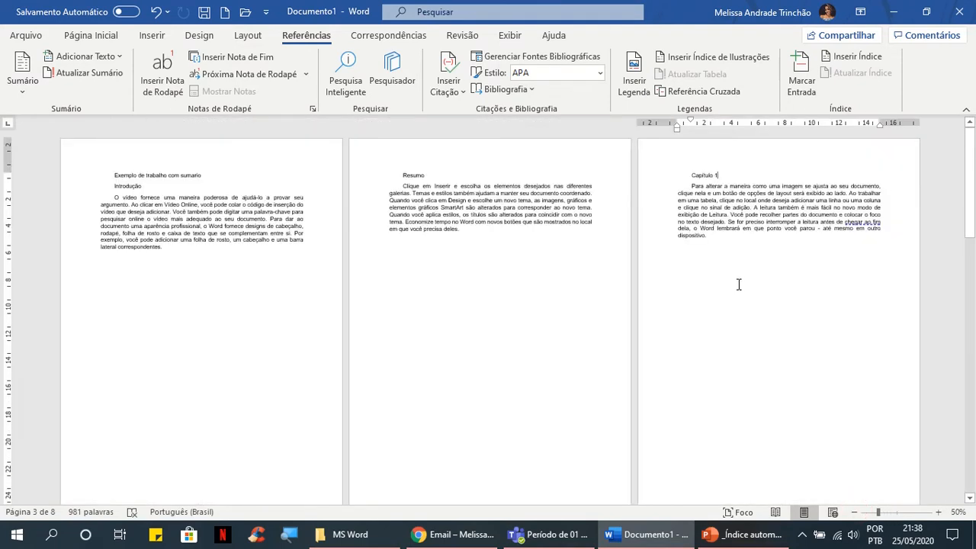
{"action": "scroll", "coordinate": [739, 285], "scroll_direction": "down", "scroll_amount": 10}
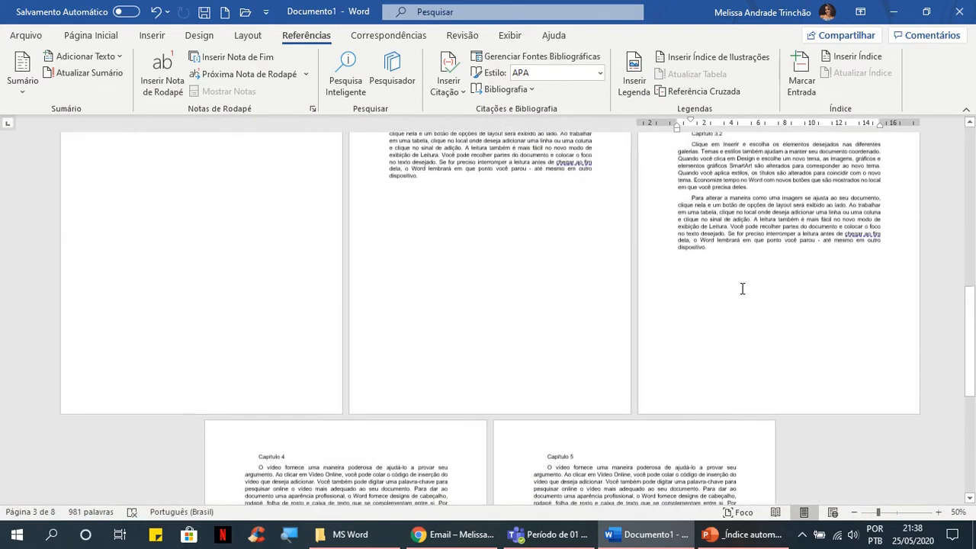
{"action": "scroll", "coordinate": [744, 291], "scroll_direction": "down", "scroll_amount": 3}
{"action": "scroll", "coordinate": [732, 303], "scroll_direction": "up", "scroll_amount": 9}
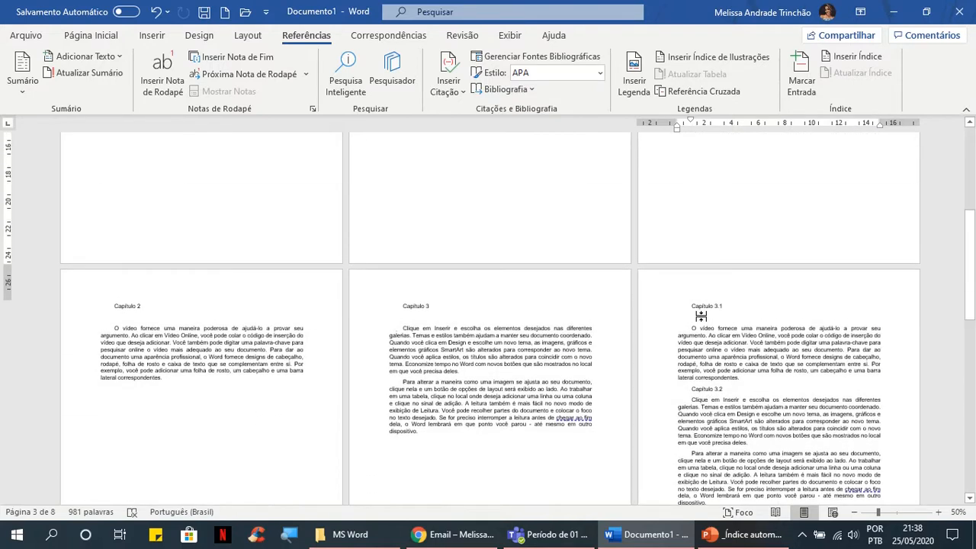
{"action": "scroll", "coordinate": [701, 315], "scroll_direction": "up", "scroll_amount": 8}
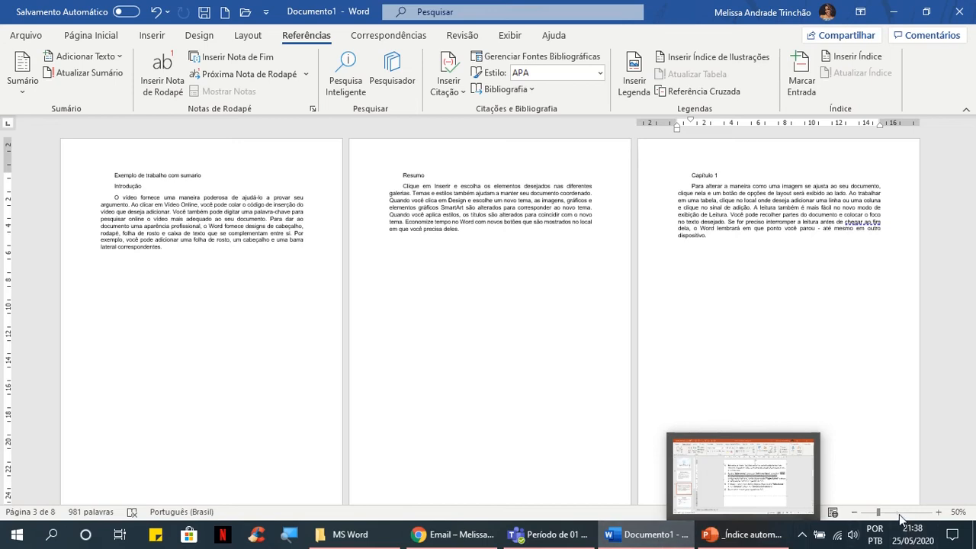
{"action": "left_click", "coordinate": [938, 512]}
{"action": "left_click", "coordinate": [938, 511]}
{"action": "left_click", "coordinate": [938, 512]}
{"action": "left_click", "coordinate": [938, 511]}
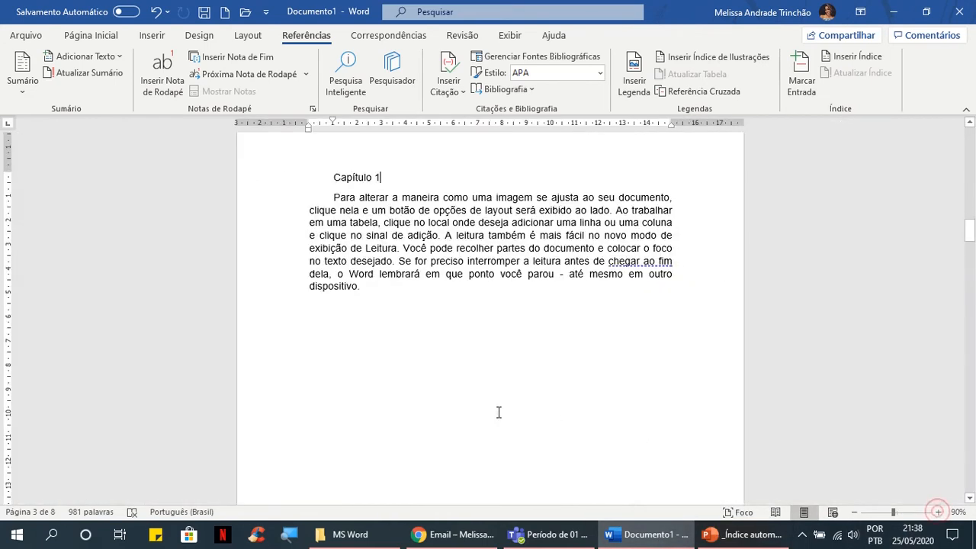
{"action": "scroll", "coordinate": [389, 257], "scroll_direction": "up", "scroll_amount": 20}
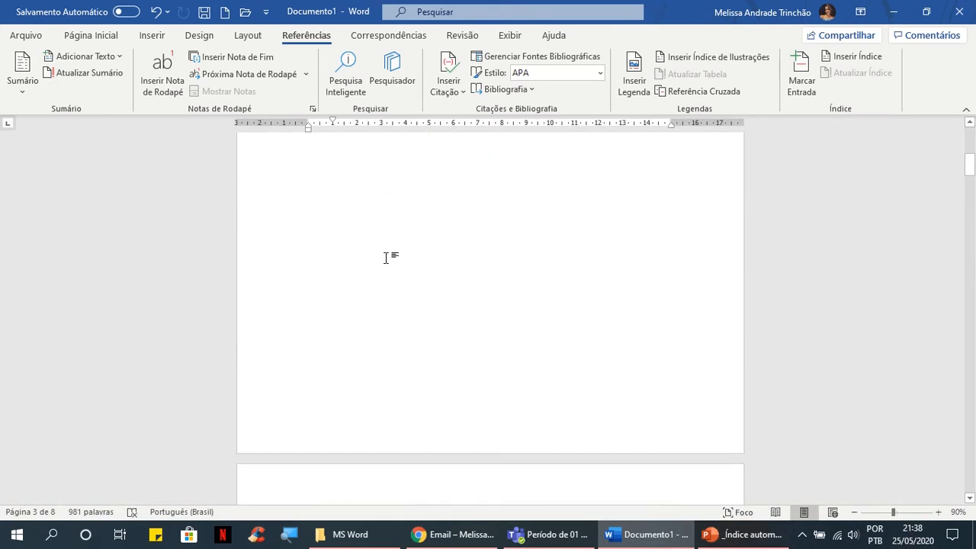
{"action": "scroll", "coordinate": [384, 259], "scroll_direction": "up", "scroll_amount": 3}
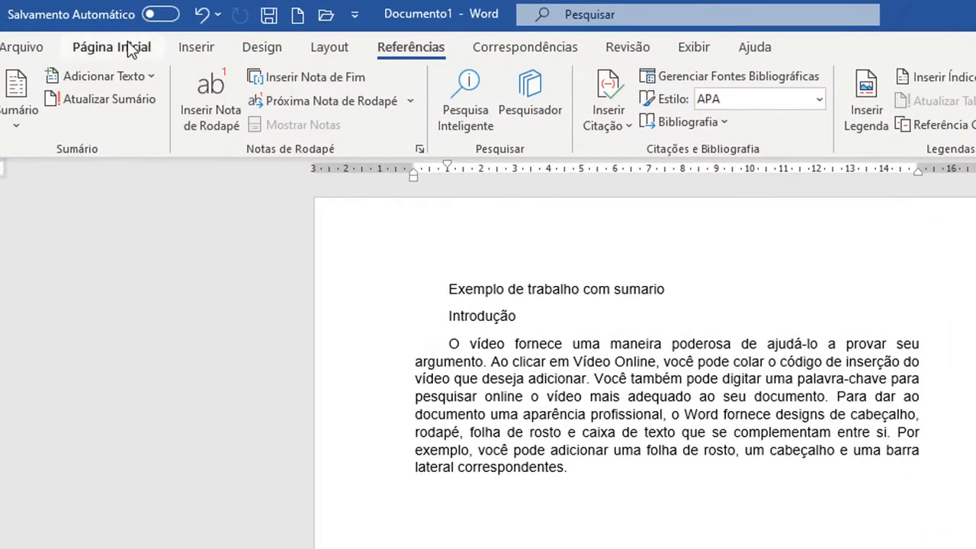
- Inspect the outline levels (Nível do tópico) offered in the paragraph settings and dismiss the dialog without applying changes
{"action": "left_click", "coordinate": [127, 47]}
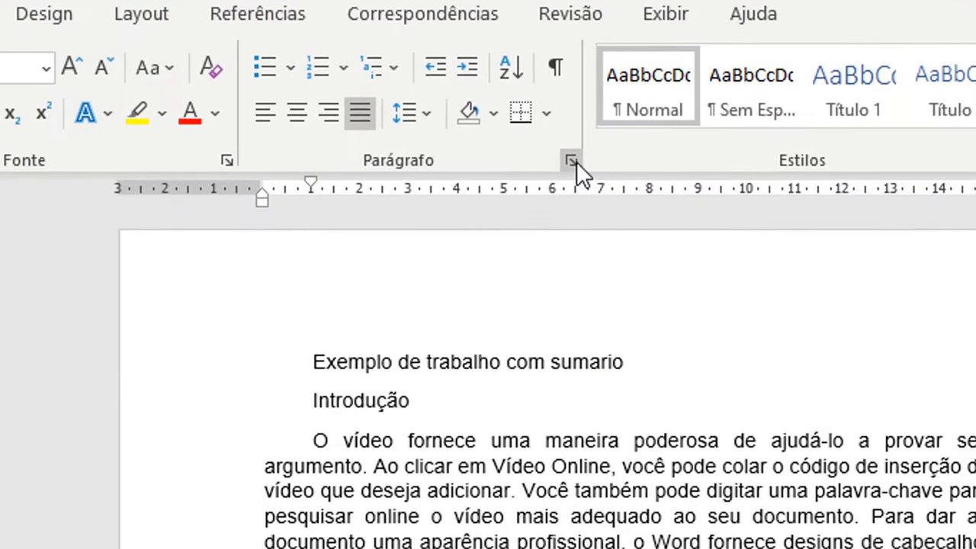
{"action": "left_click", "coordinate": [166, 361]}
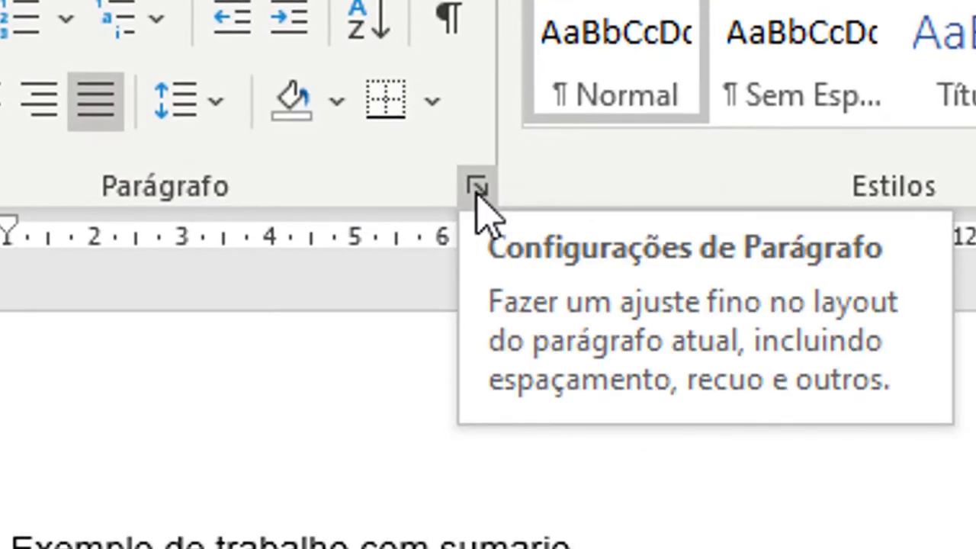
{"action": "left_click", "coordinate": [475, 190]}
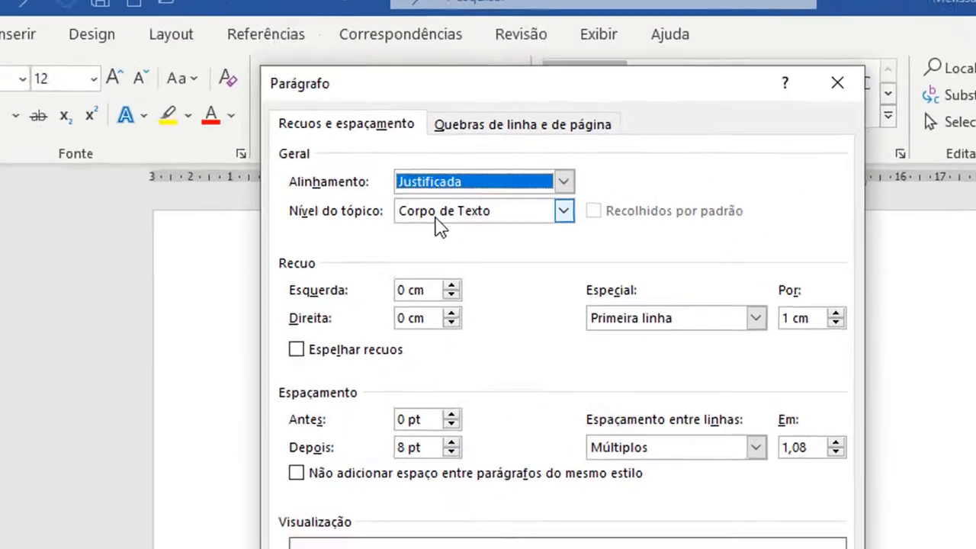
{"action": "left_click", "coordinate": [504, 180]}
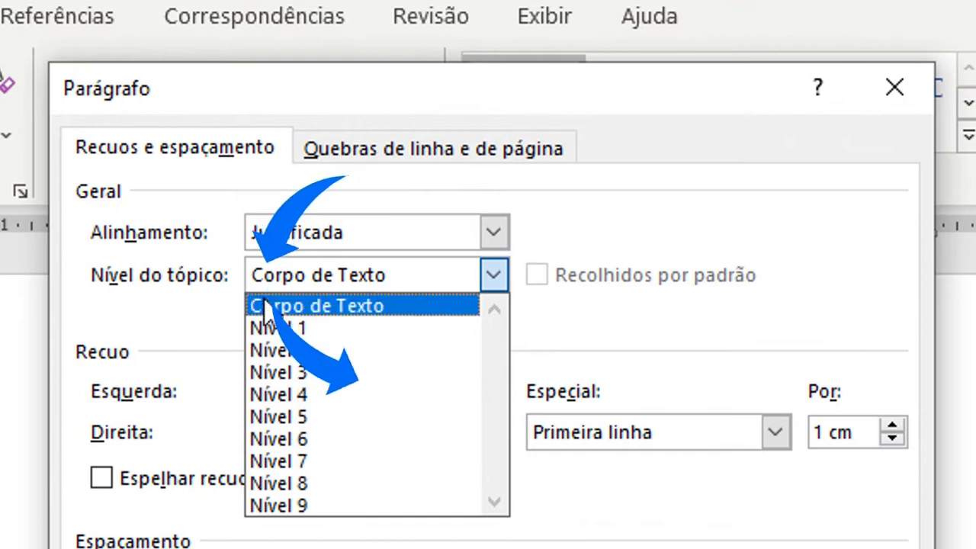
{"action": "left_click", "coordinate": [297, 271]}
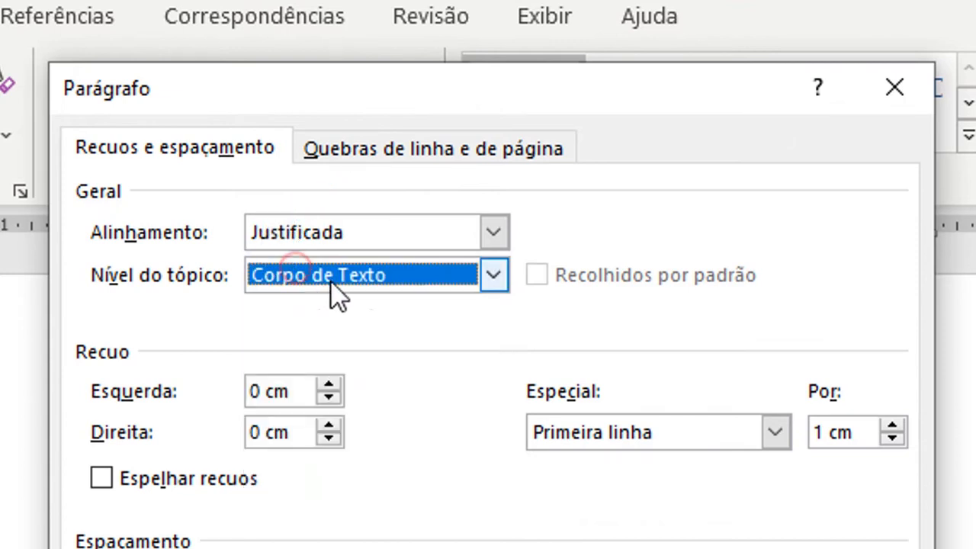
{"action": "left_click", "coordinate": [407, 279]}
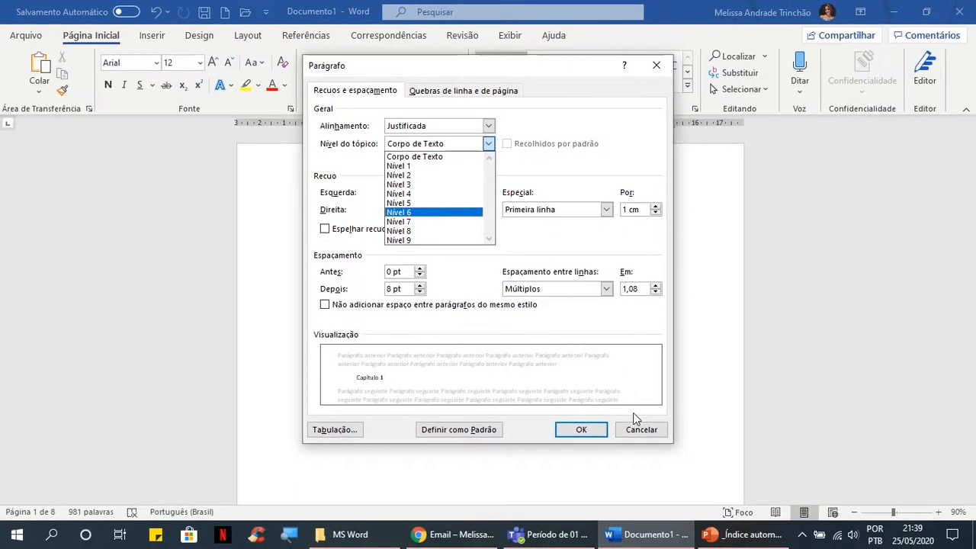
{"action": "left_click", "coordinate": [637, 427]}
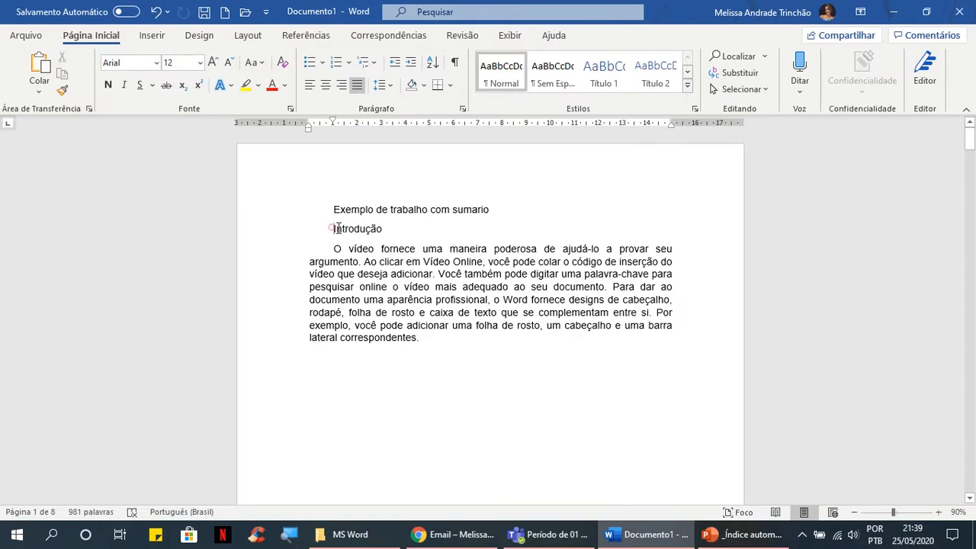
- Assign outline level Nível 1 to the Introdução heading and format it as bold at 14 pt
{"action": "left_click_drag", "start_coordinate": [379, 226], "coordinate": [384, 227]}
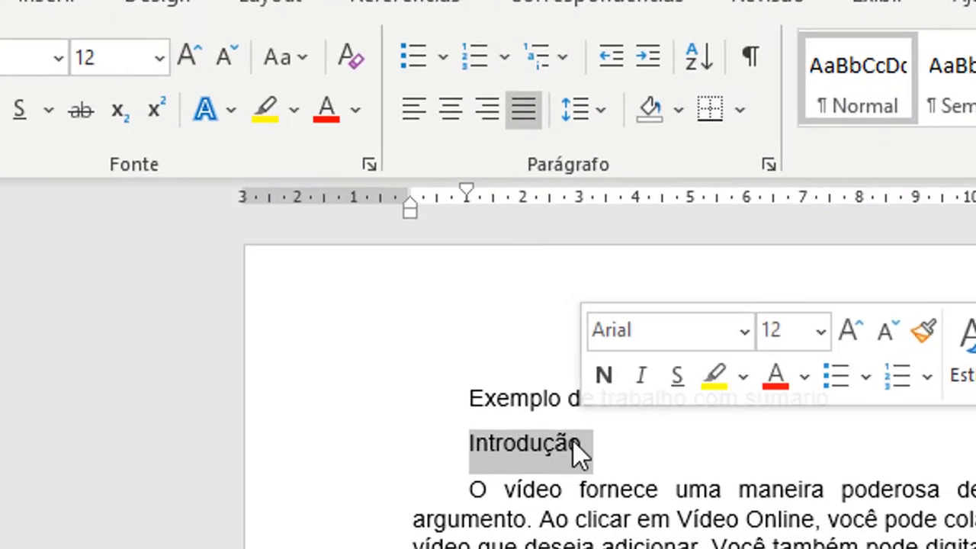
{"action": "left_click", "coordinate": [767, 164]}
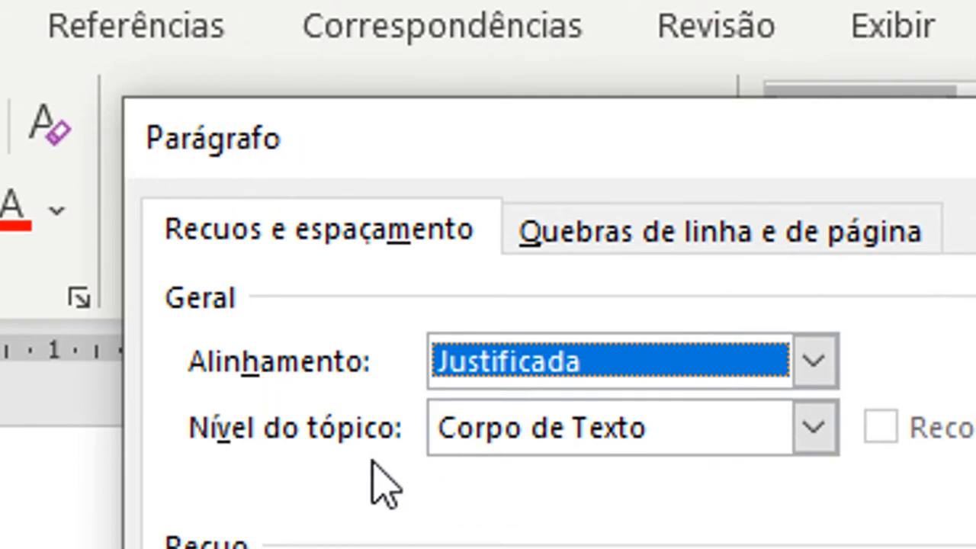
{"action": "left_click", "coordinate": [488, 446]}
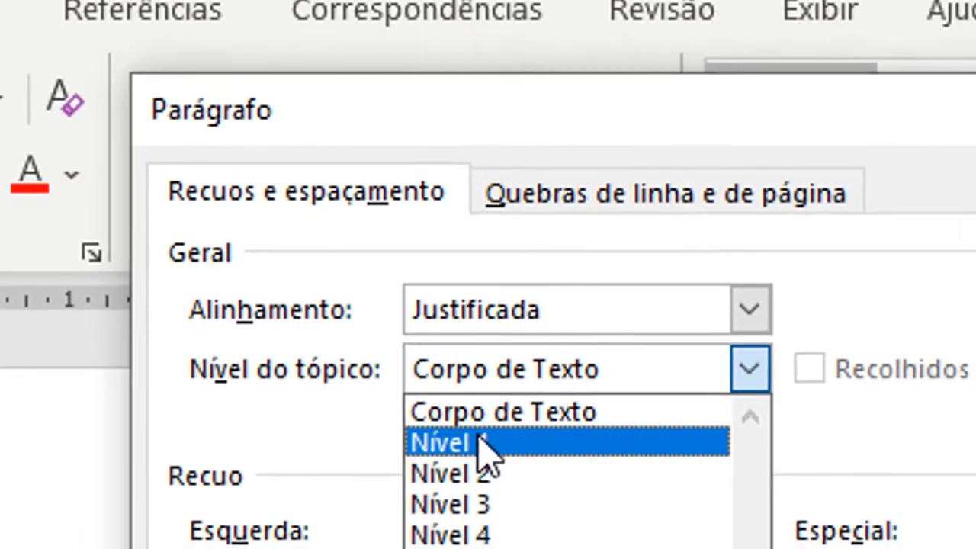
{"action": "left_click", "coordinate": [488, 446]}
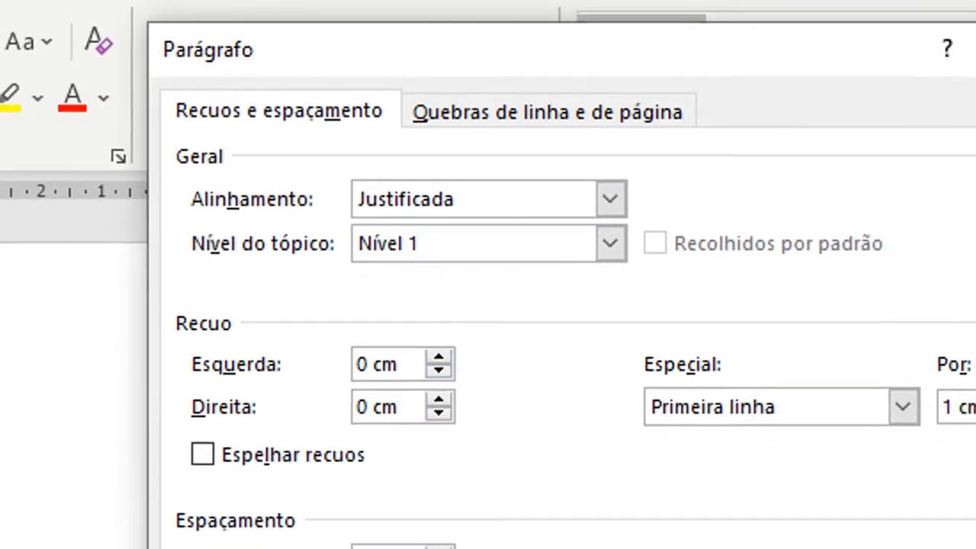
{"action": "key", "text": "Return"}
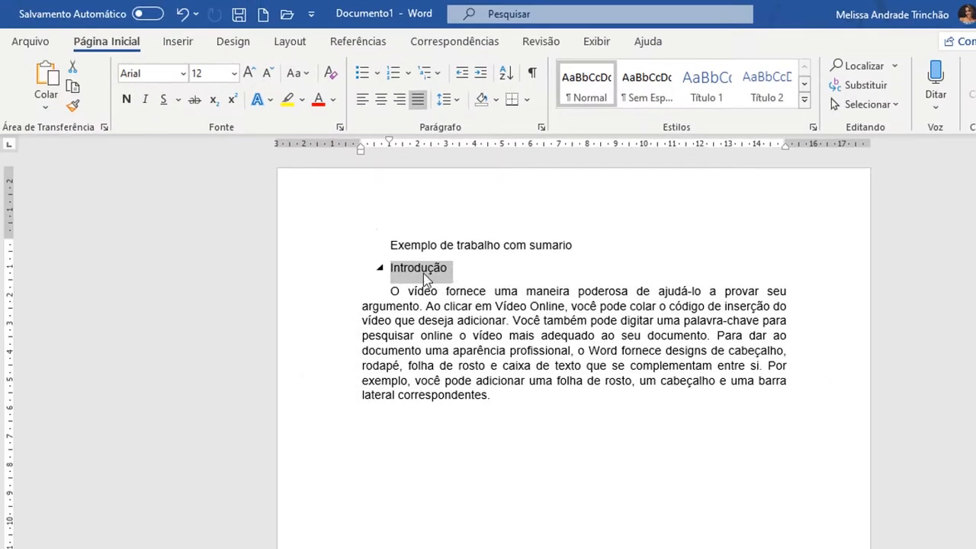
{"action": "left_click", "coordinate": [127, 99]}
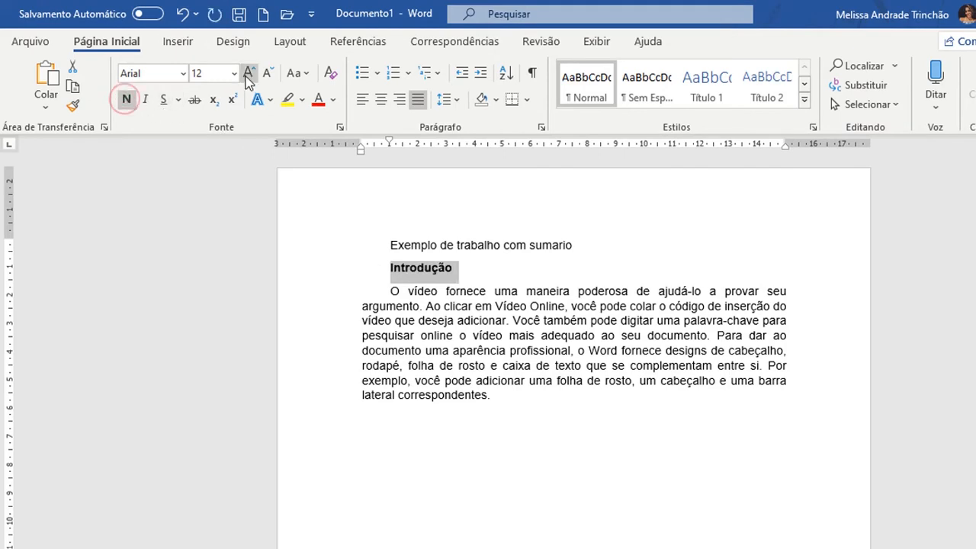
{"action": "left_click", "coordinate": [249, 74]}
- Assign outline level Nível 1 to the Resumo heading and format it as bold at 14 pt
{"action": "scroll", "coordinate": [501, 286], "scroll_direction": "down", "scroll_amount": 10}
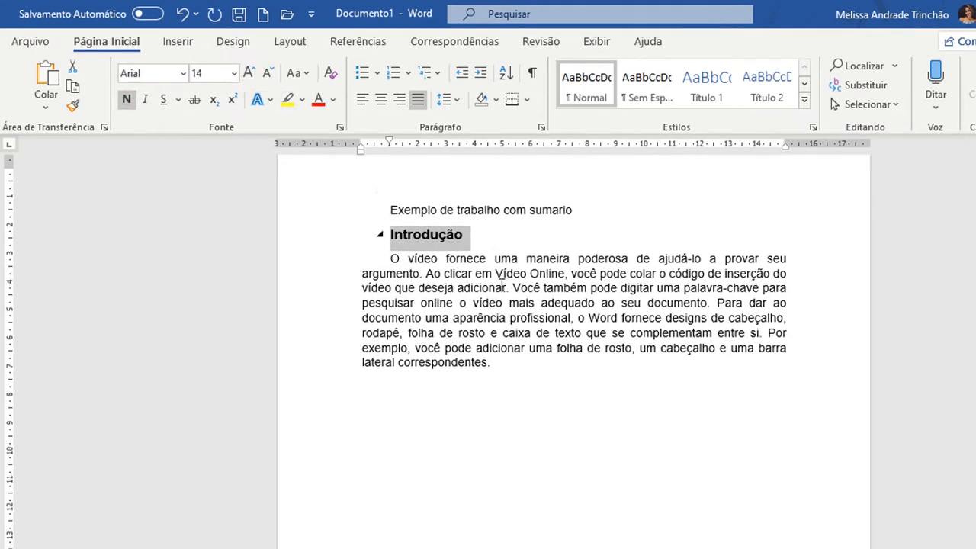
{"action": "scroll", "coordinate": [502, 286], "scroll_direction": "down", "scroll_amount": 8}
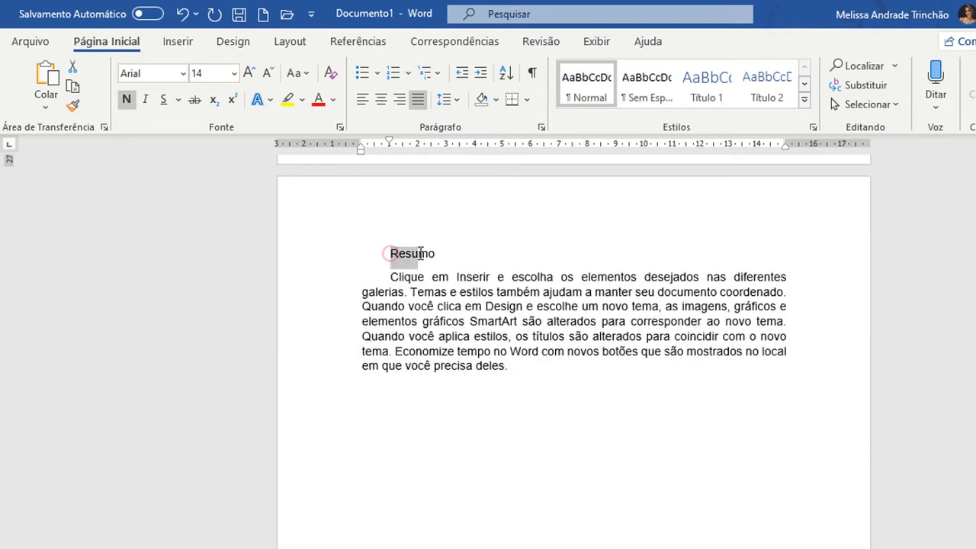
{"action": "left_click_drag", "start_coordinate": [421, 253], "coordinate": [438, 254]}
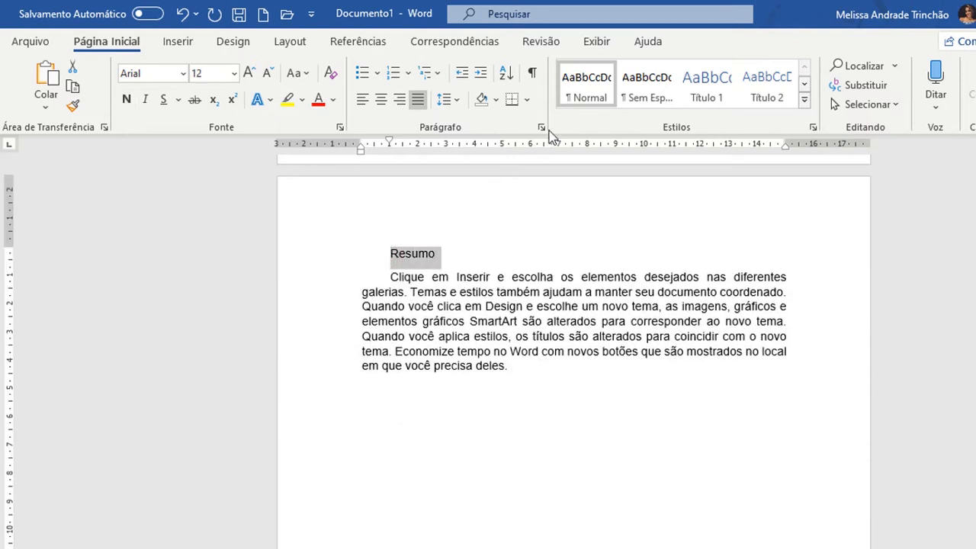
{"action": "left_click", "coordinate": [541, 127]}
{"action": "left_click", "coordinate": [520, 168]}
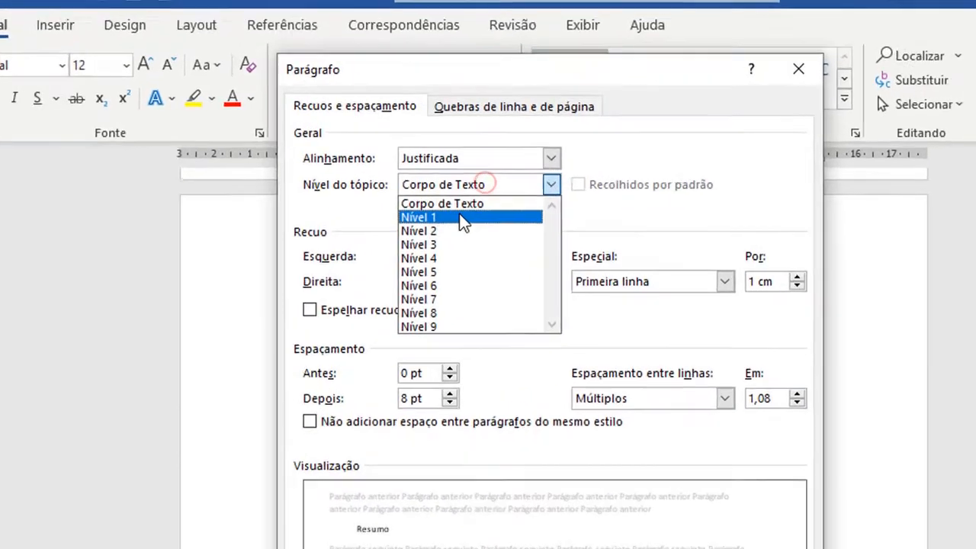
{"action": "left_click", "coordinate": [499, 193]}
{"action": "left_click", "coordinate": [680, 503]}
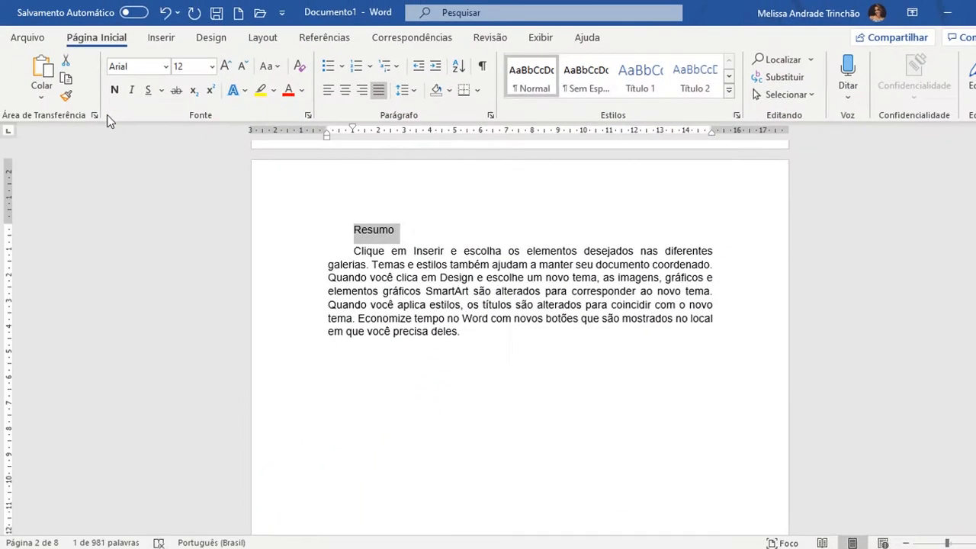
{"action": "left_click", "coordinate": [114, 90]}
{"action": "left_click", "coordinate": [128, 60]}
- Select the Capítulo 1, Capítulo 2 and Capítulo 3 headings together as one non-contiguous selection
{"action": "scroll", "coordinate": [457, 279], "scroll_direction": "down", "scroll_amount": 10}
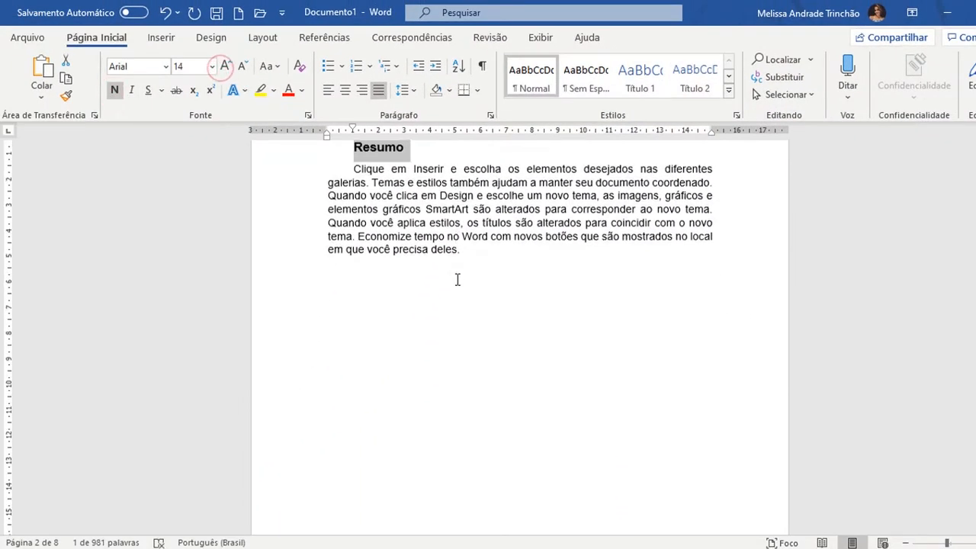
{"action": "scroll", "coordinate": [459, 279], "scroll_direction": "down", "scroll_amount": 3}
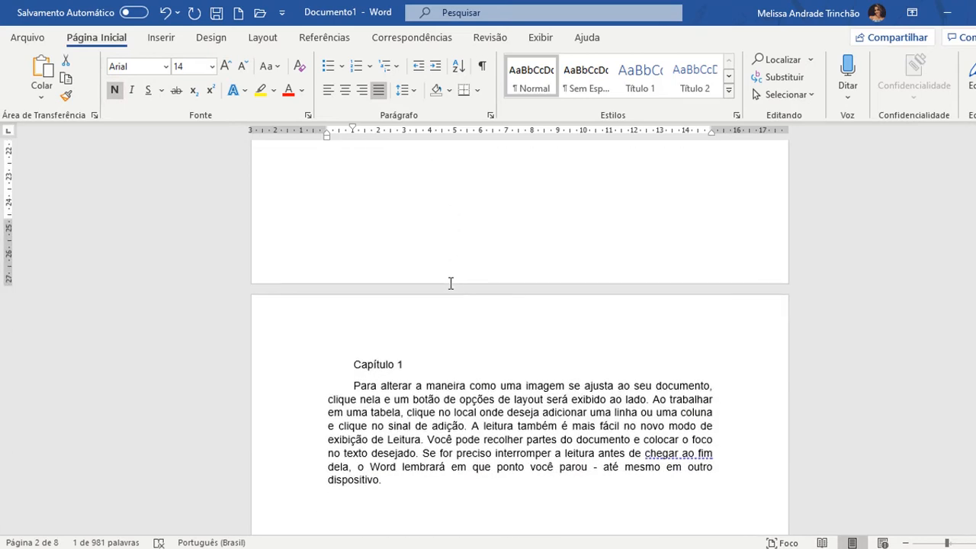
{"action": "scroll", "coordinate": [450, 283], "scroll_direction": "down", "scroll_amount": 4}
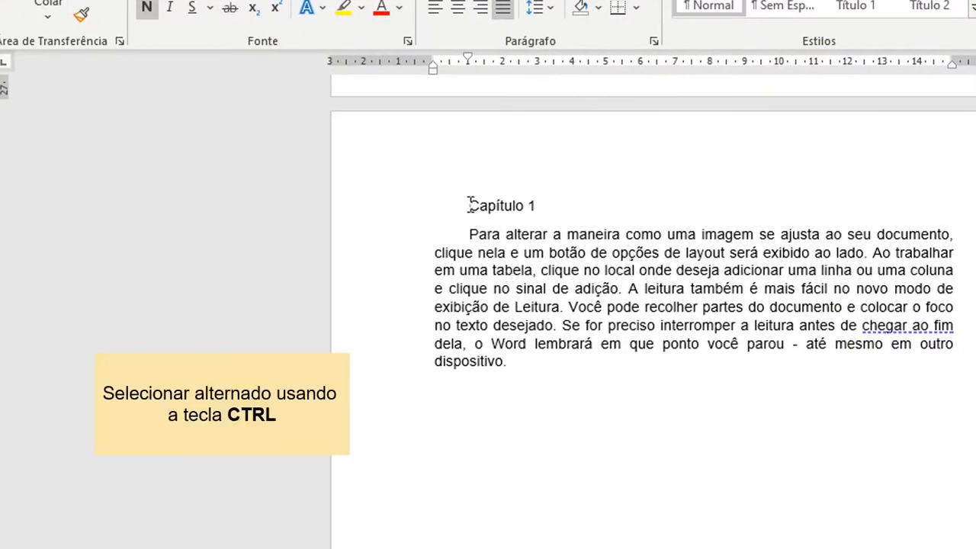
{"action": "left_click_drag", "start_coordinate": [468, 202], "coordinate": [540, 198]}
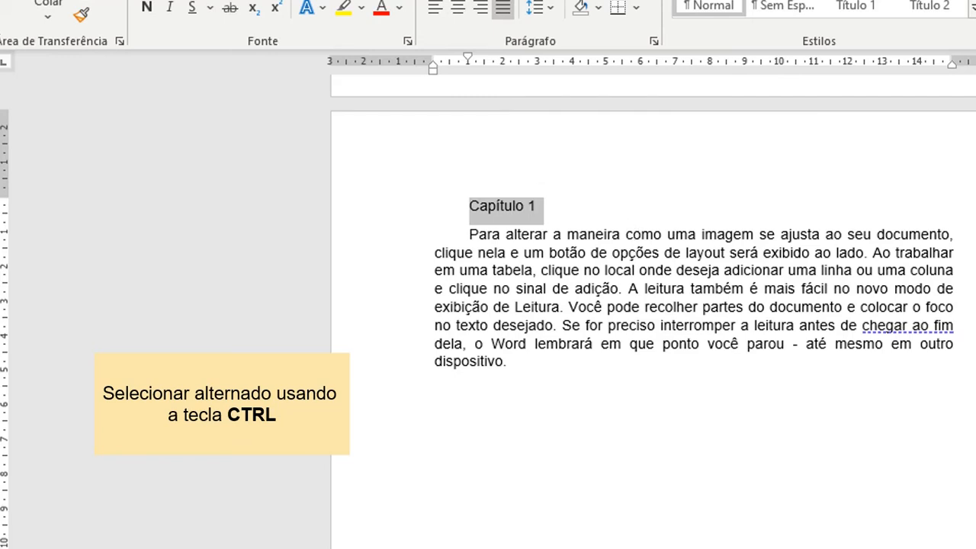
{"action": "scroll", "coordinate": [654, 305], "scroll_direction": "down", "scroll_amount": 5}
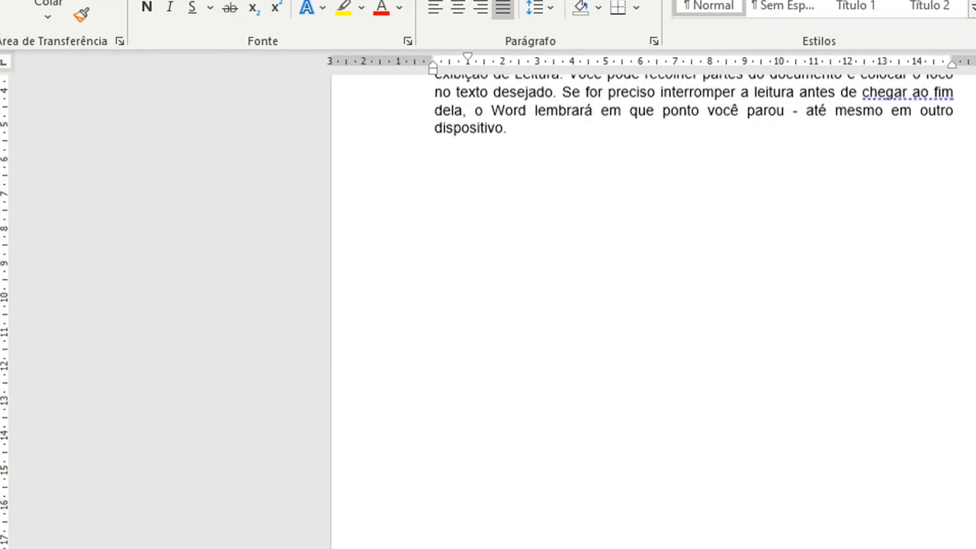
{"action": "scroll", "coordinate": [970, 499], "scroll_direction": "down", "scroll_amount": 9}
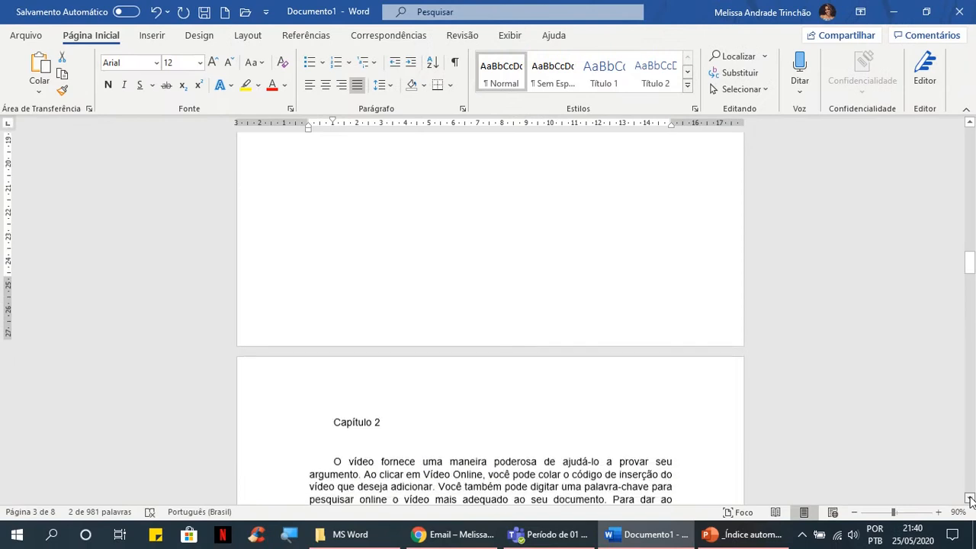
{"action": "scroll", "coordinate": [970, 499], "scroll_direction": "down", "scroll_amount": 4}
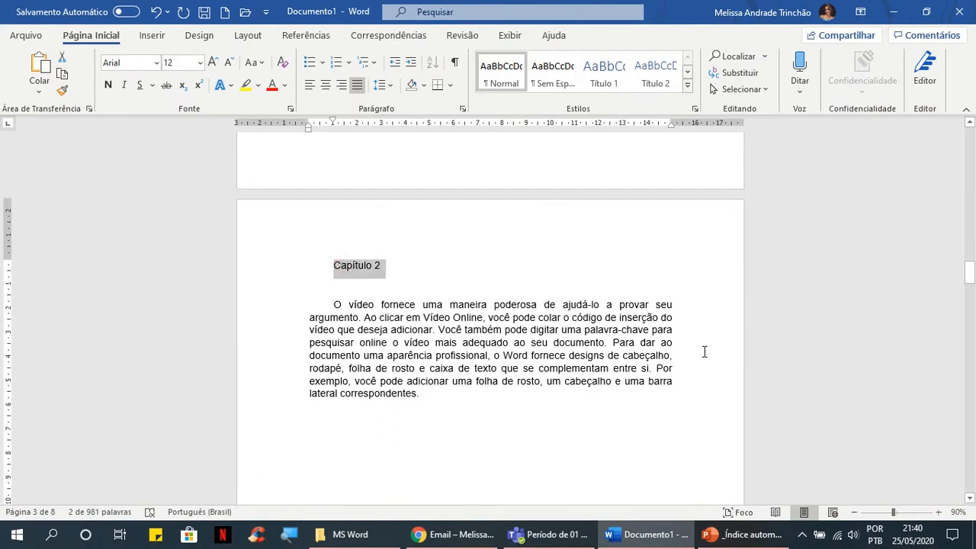
{"action": "scroll", "coordinate": [970, 500], "scroll_direction": "down", "scroll_amount": 7}
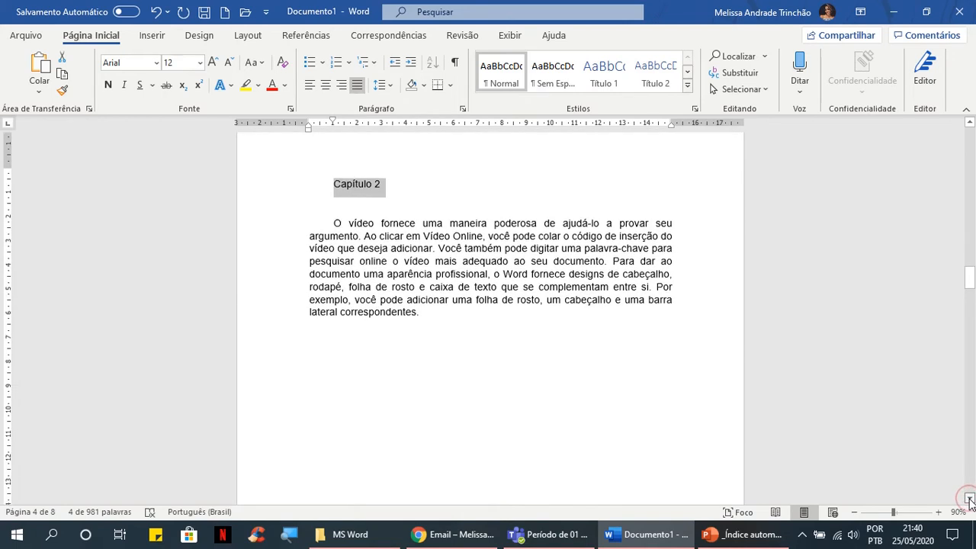
{"action": "scroll", "coordinate": [970, 500], "scroll_direction": "down", "scroll_amount": 7}
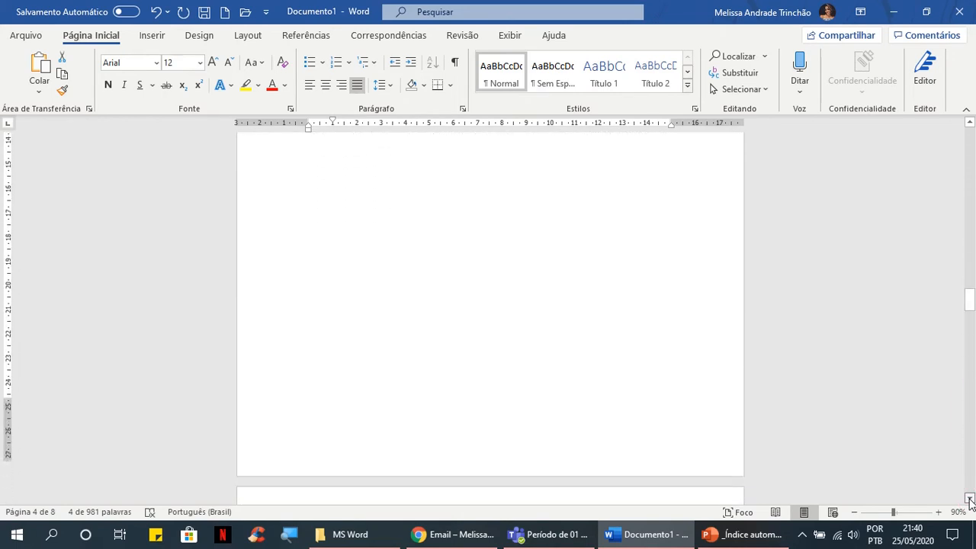
{"action": "scroll", "coordinate": [970, 499], "scroll_direction": "down", "scroll_amount": 5}
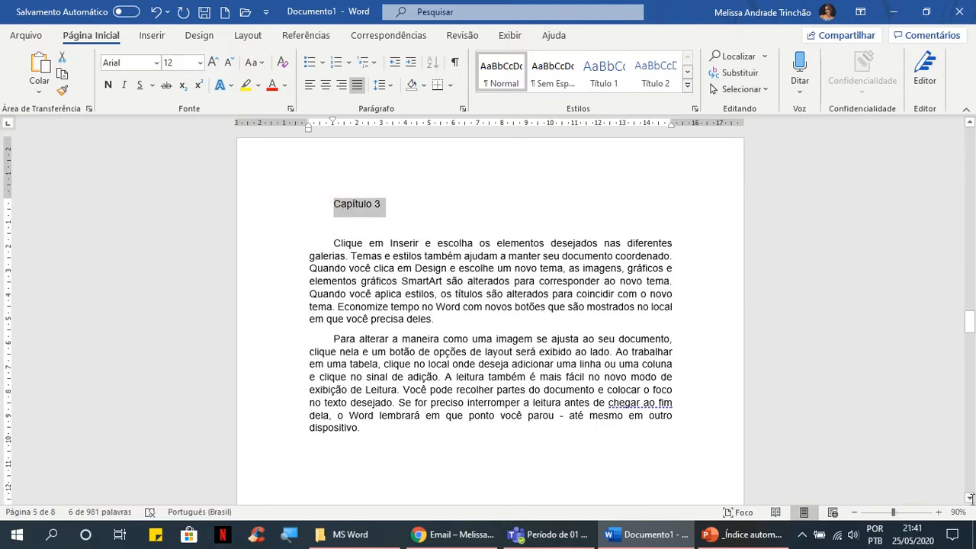
- Add the Capítulo 4 and Capítulo 5 headings to the selection, leaving out subheadings Capítulo 3.1 and 3.2
{"action": "scroll", "coordinate": [488, 320], "scroll_direction": "down", "scroll_amount": 7}
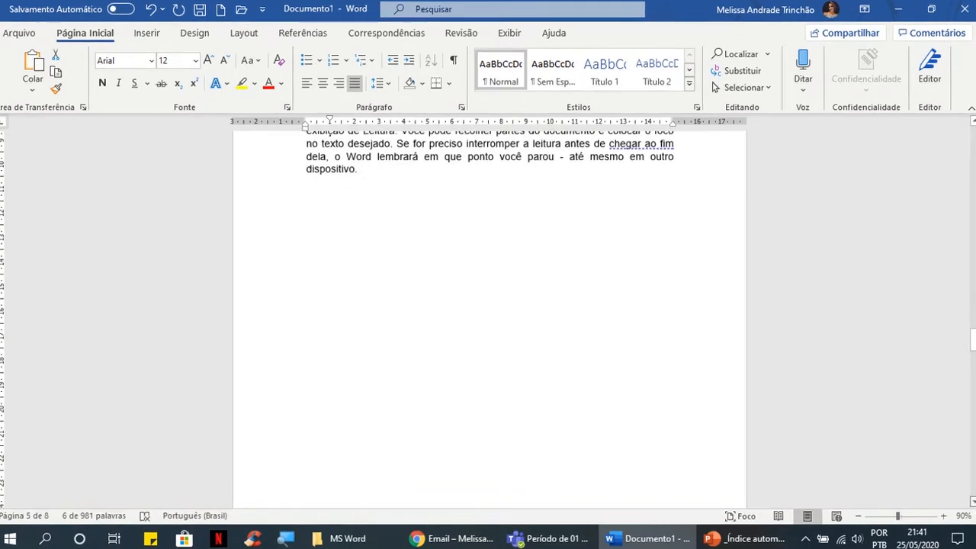
{"action": "scroll", "coordinate": [488, 321], "scroll_direction": "down", "scroll_amount": 10}
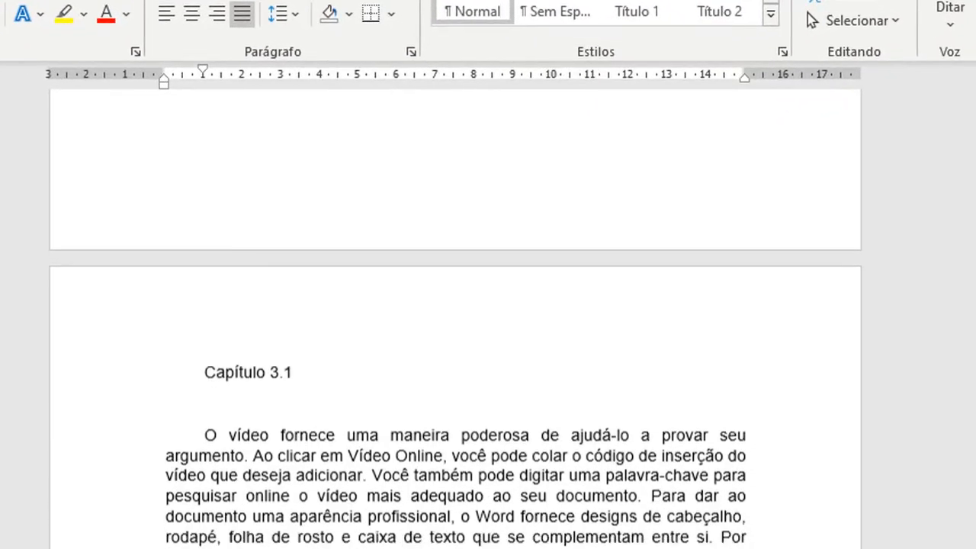
{"action": "scroll", "coordinate": [488, 320], "scroll_direction": "down", "scroll_amount": 3}
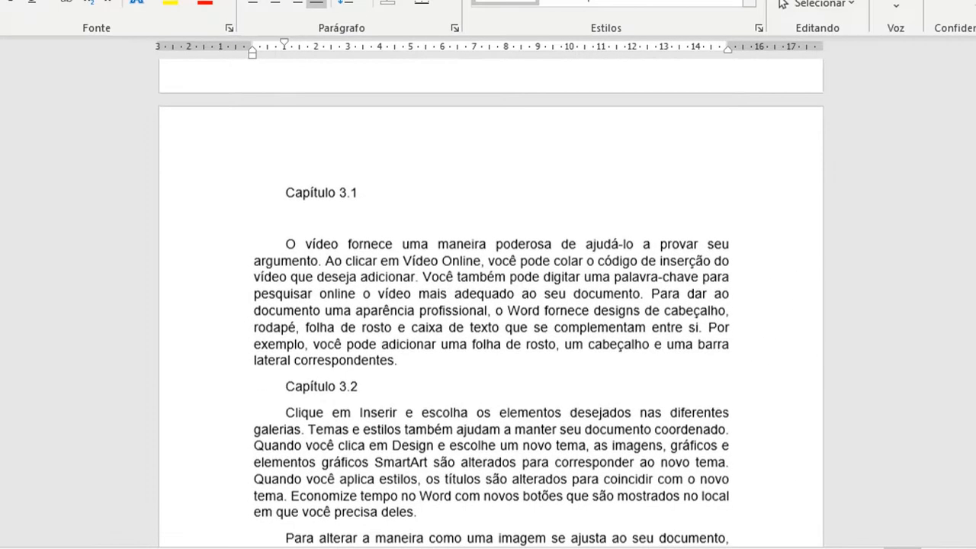
{"action": "scroll", "coordinate": [491, 305], "scroll_direction": "down", "scroll_amount": 10}
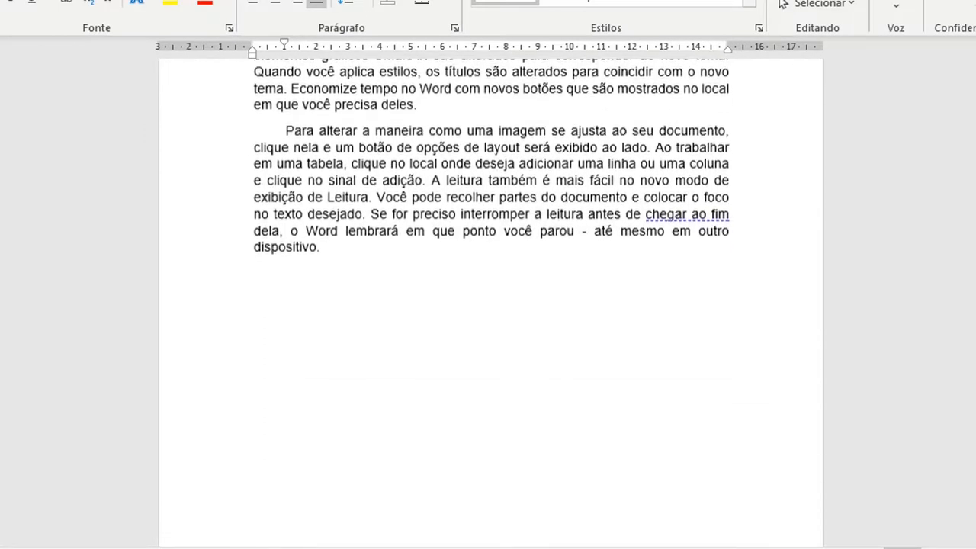
{"action": "scroll", "coordinate": [944, 473], "scroll_direction": "down", "scroll_amount": 6}
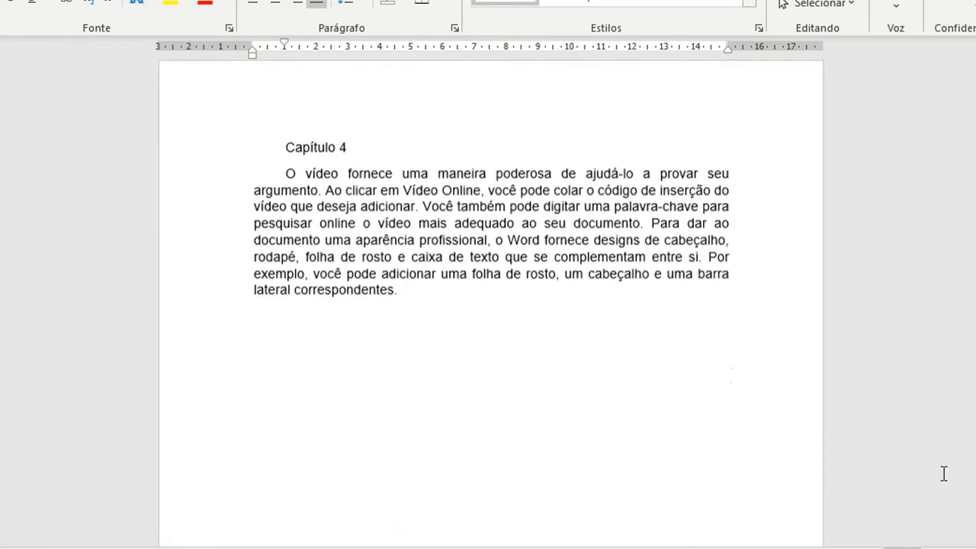
{"action": "left_click_drag", "start_coordinate": [283, 144], "coordinate": [343, 141]}
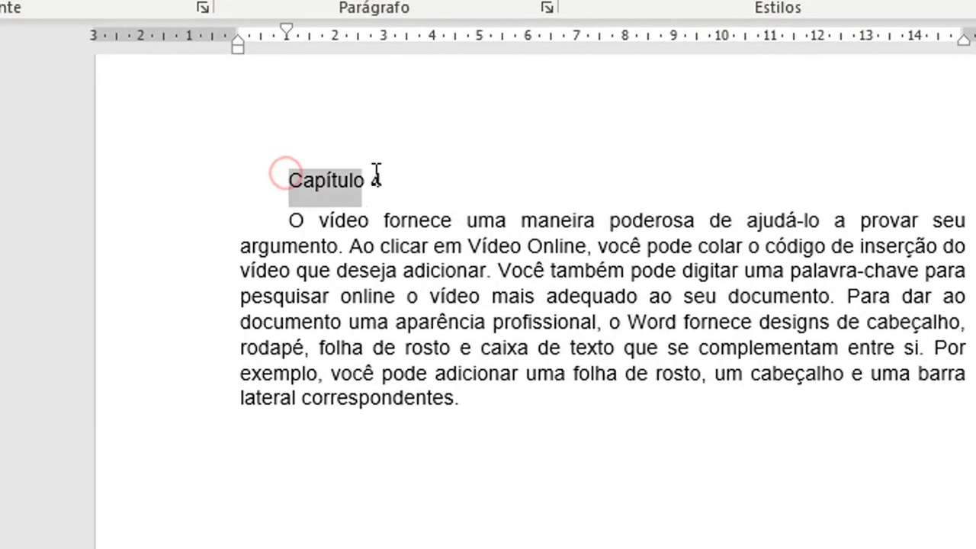
{"action": "left_click_drag", "start_coordinate": [376, 172], "coordinate": [386, 172]}
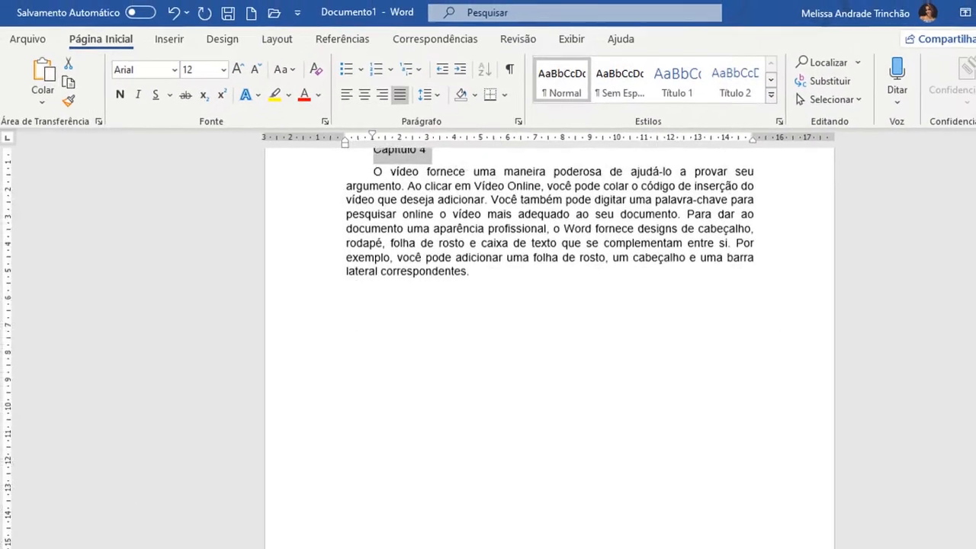
{"action": "scroll", "coordinate": [549, 343], "scroll_direction": "down", "scroll_amount": 5}
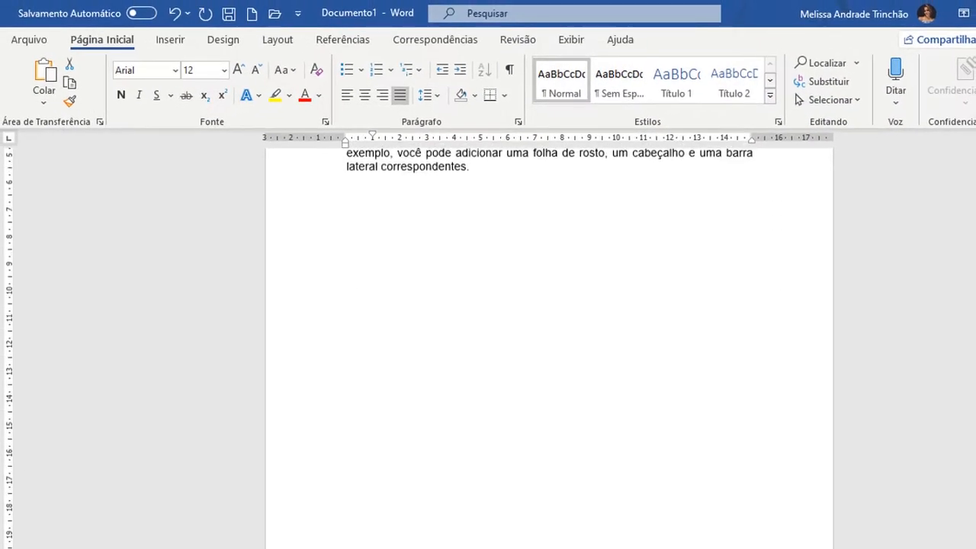
{"action": "scroll", "coordinate": [549, 343], "scroll_direction": "down", "scroll_amount": 8}
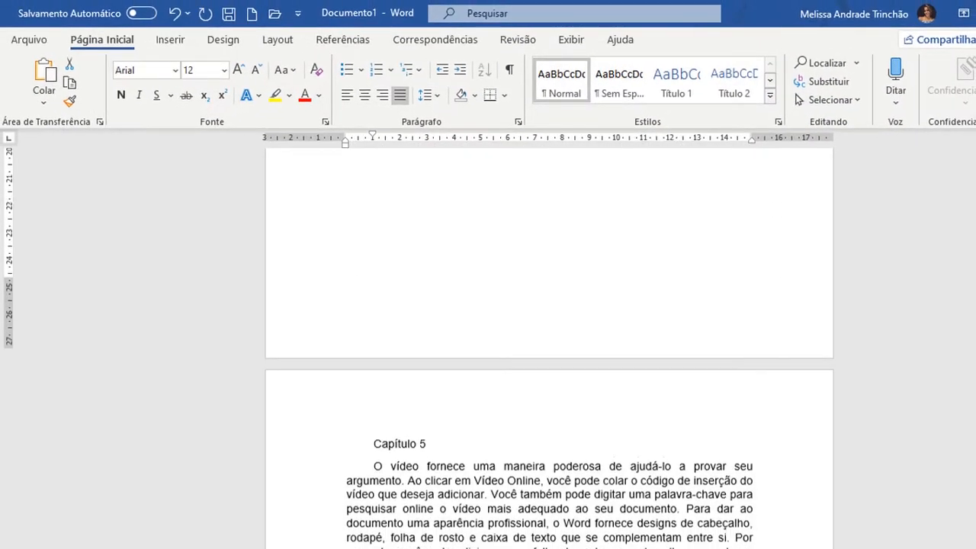
{"action": "scroll", "coordinate": [773, 420], "scroll_direction": "down", "scroll_amount": 3}
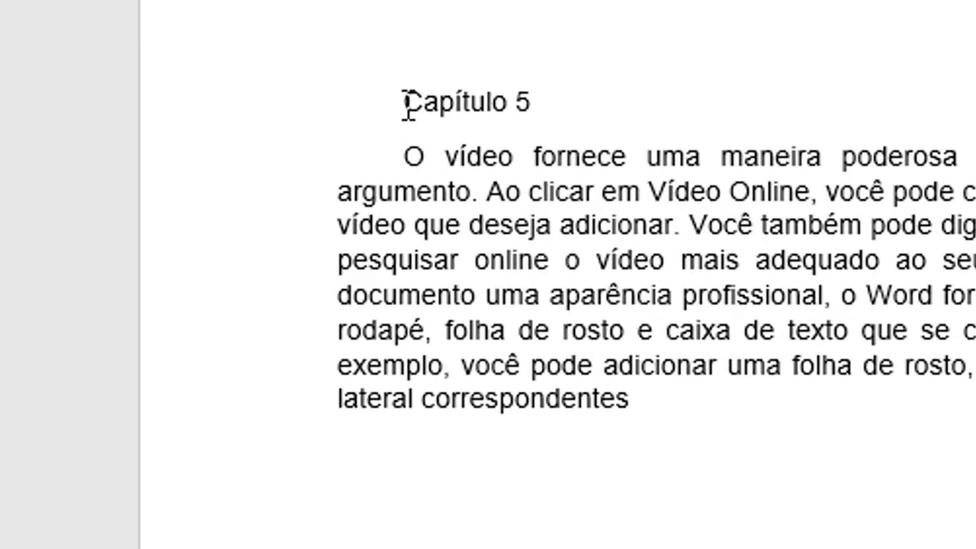
{"action": "left_click_drag", "start_coordinate": [373, 251], "coordinate": [419, 250]}
{"action": "left_click_drag", "start_coordinate": [516, 102], "coordinate": [540, 100]}
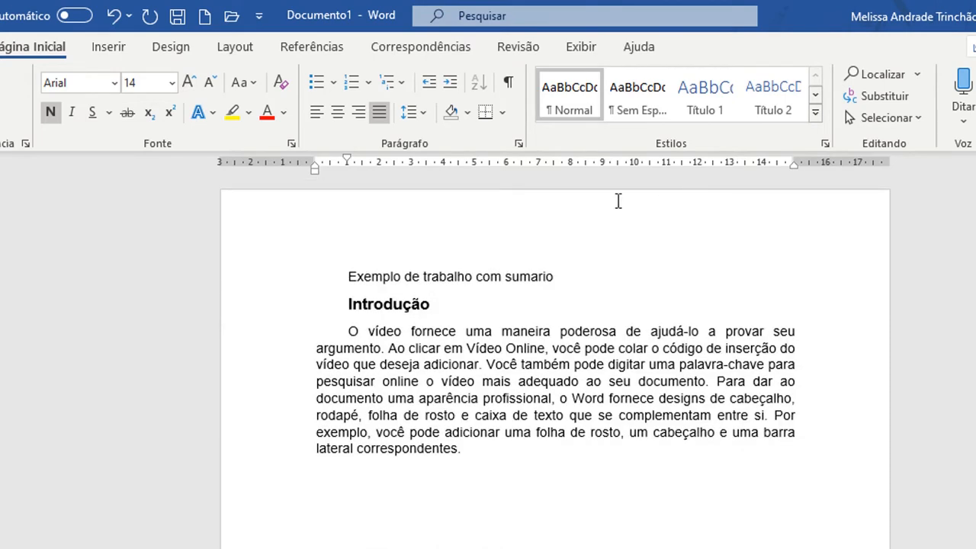
- Set the outline level (Nível do tópico) of the selected chapter headings to Nível 1
{"action": "left_click", "coordinate": [518, 144]}
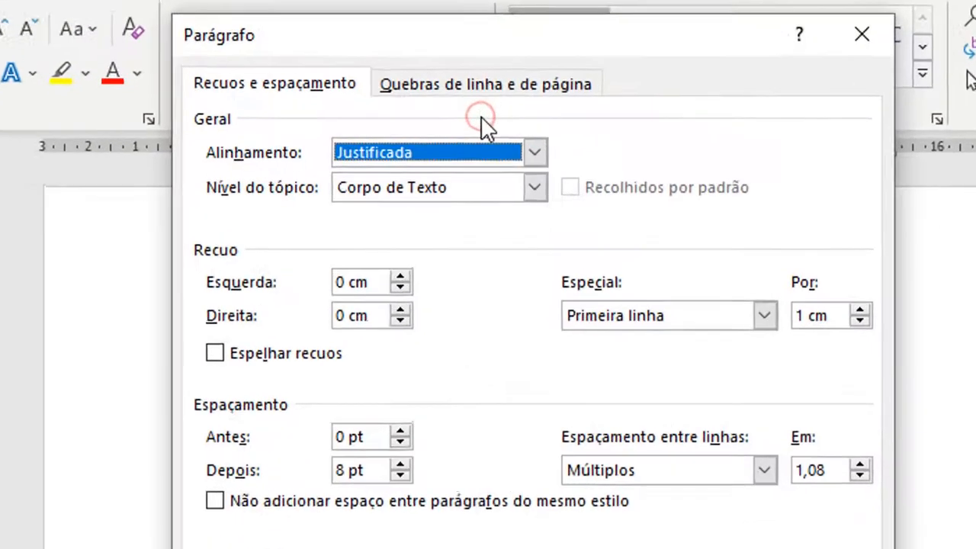
{"action": "left_click", "coordinate": [327, 186]}
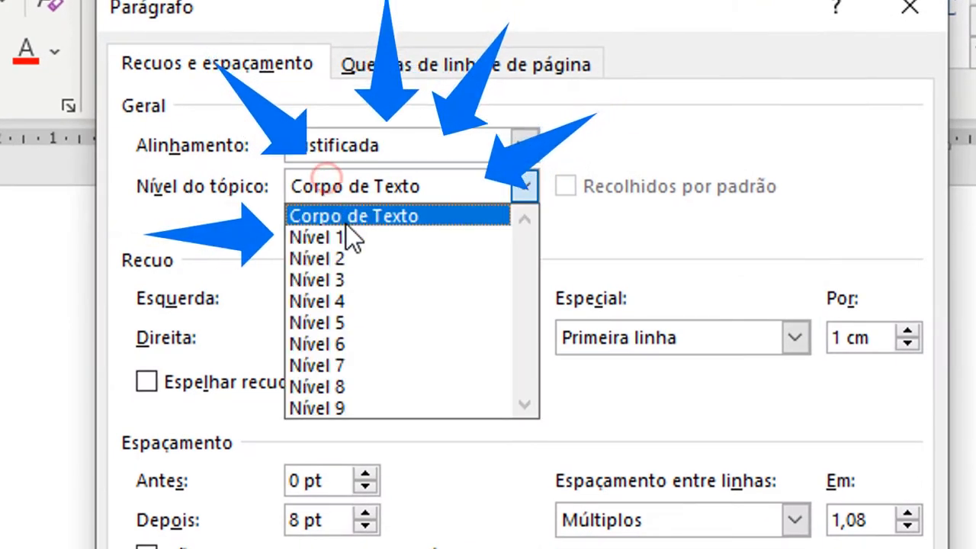
{"action": "left_click", "coordinate": [345, 231]}
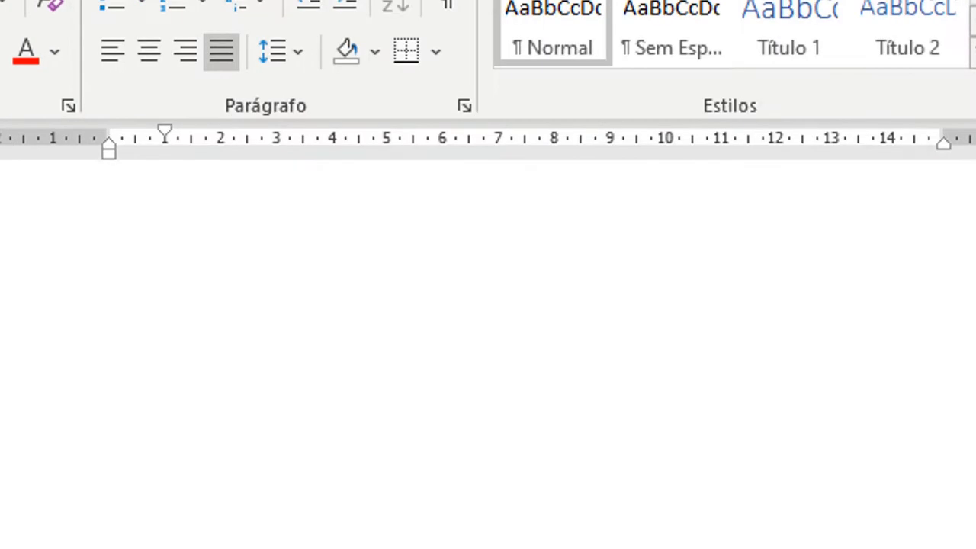
{"action": "scroll", "coordinate": [899, 368], "scroll_direction": "up", "scroll_amount": 15}
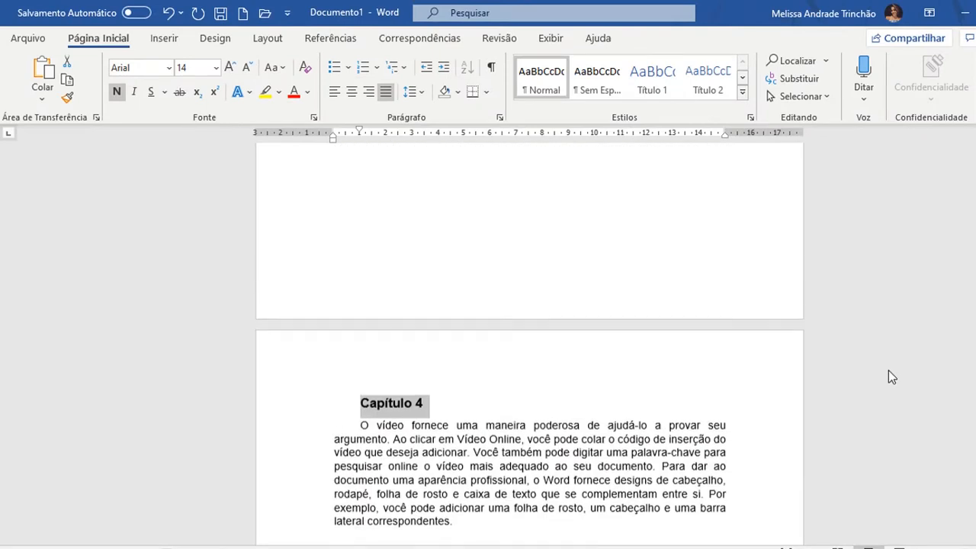
{"action": "scroll", "coordinate": [889, 371], "scroll_direction": "up", "scroll_amount": 15}
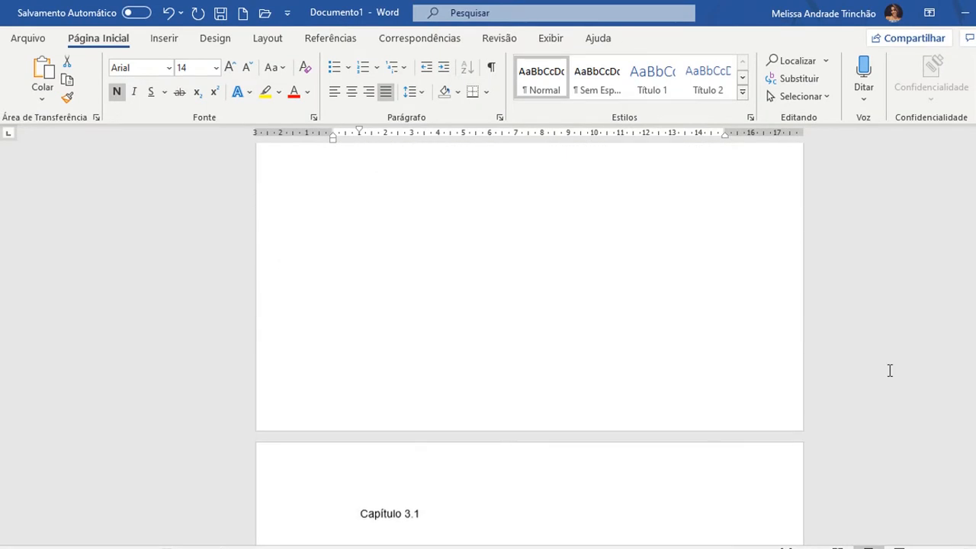
{"action": "scroll", "coordinate": [889, 371], "scroll_direction": "up", "scroll_amount": 12}
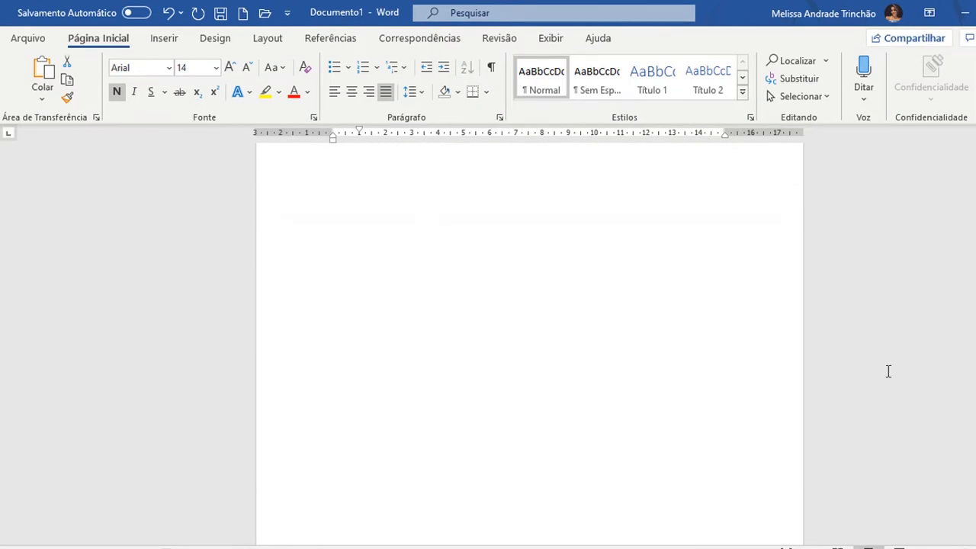
{"action": "scroll", "coordinate": [888, 372], "scroll_direction": "up", "scroll_amount": 15}
{"action": "scroll", "coordinate": [882, 374], "scroll_direction": "up", "scroll_amount": 15}
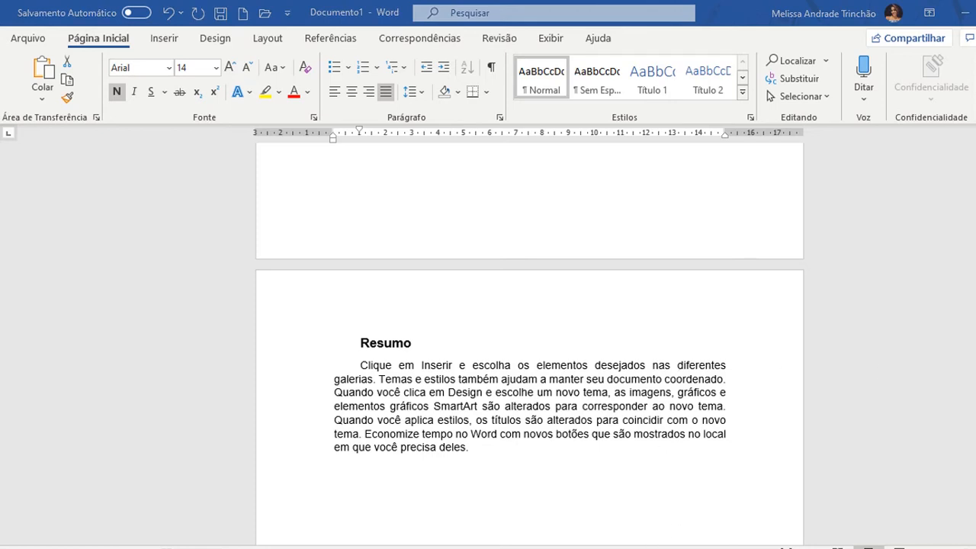
- Switch to the PowerPoint presentation, examine the Adicionar Texto instruction in item 2 of slide 3, and return to the Word document
{"action": "key", "text": "alt+Tab"}
{"action": "left_click", "coordinate": [318, 401]}
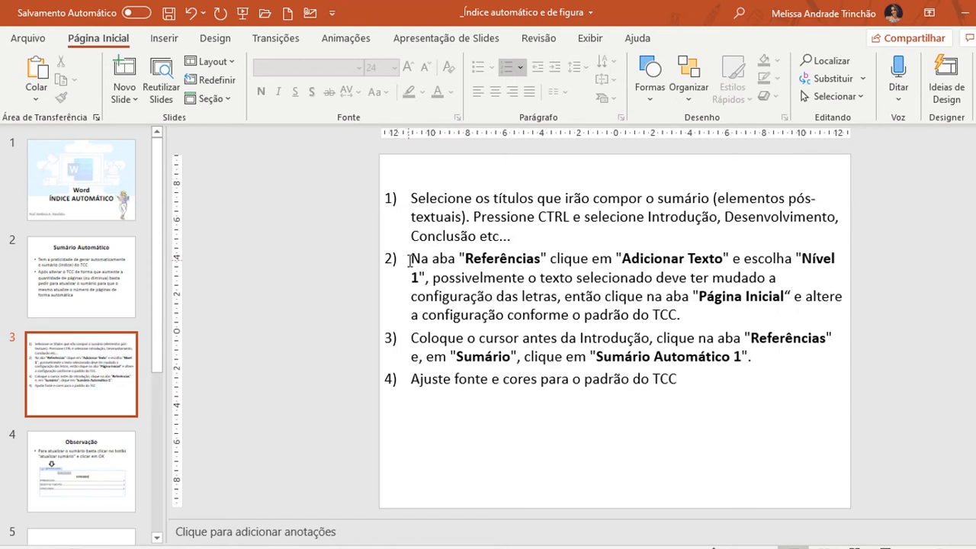
{"action": "left_click_drag", "start_coordinate": [549, 260], "coordinate": [721, 260]}
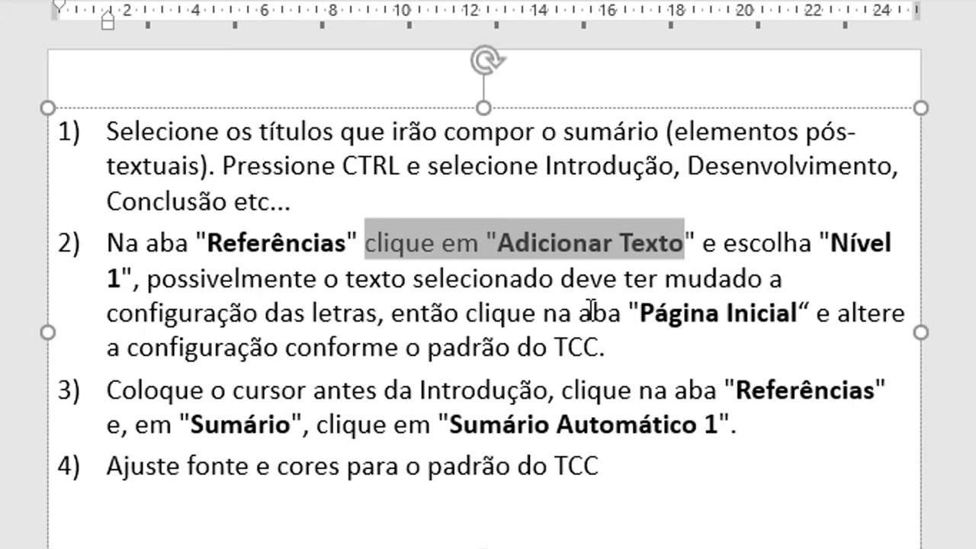
{"action": "key", "text": "Escape"}
{"action": "key", "text": "Escape"}
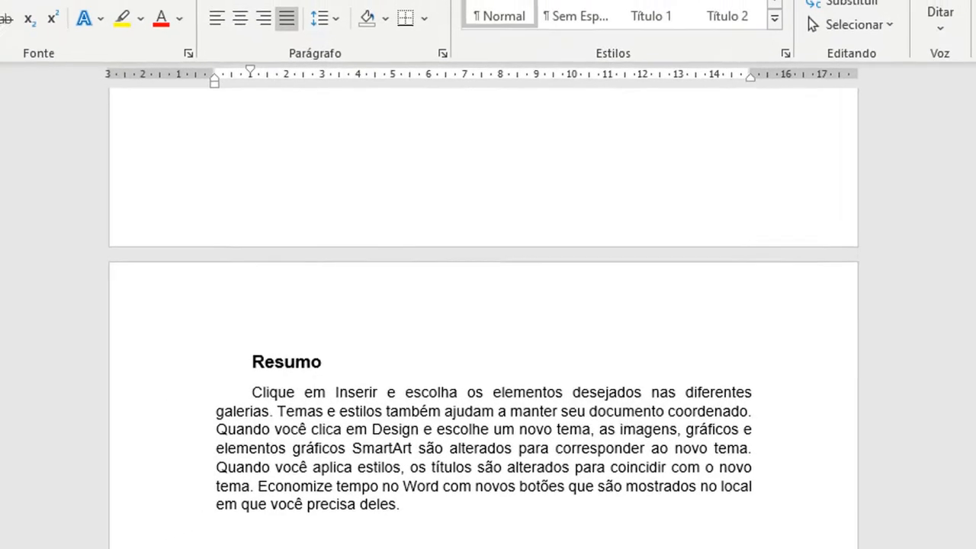
- Select the Capítulo 3.1 and Capítulo 3.2 subheadings together and format them as bold at 14 pt
{"action": "scroll", "coordinate": [494, 320], "scroll_direction": "up", "scroll_amount": 15}
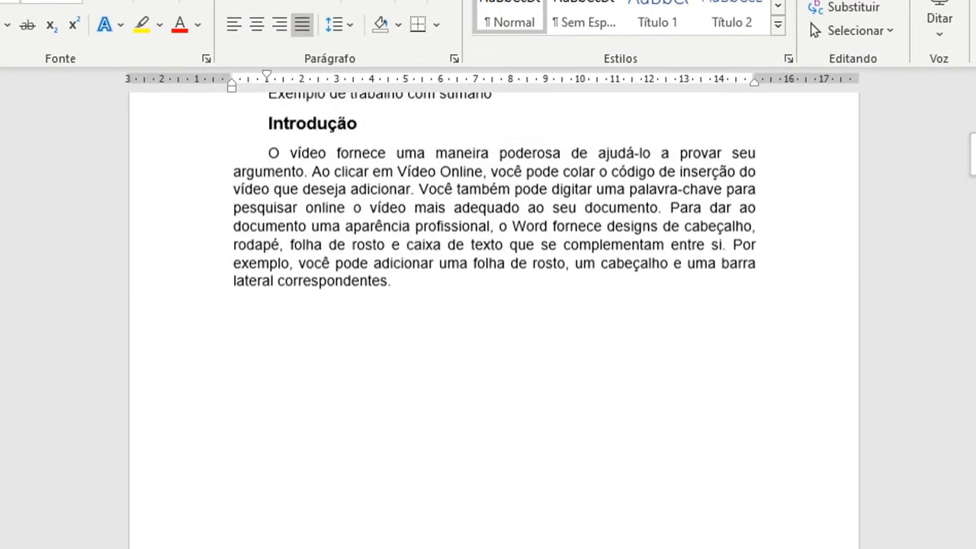
{"action": "scroll", "coordinate": [494, 320], "scroll_direction": "down", "scroll_amount": 20}
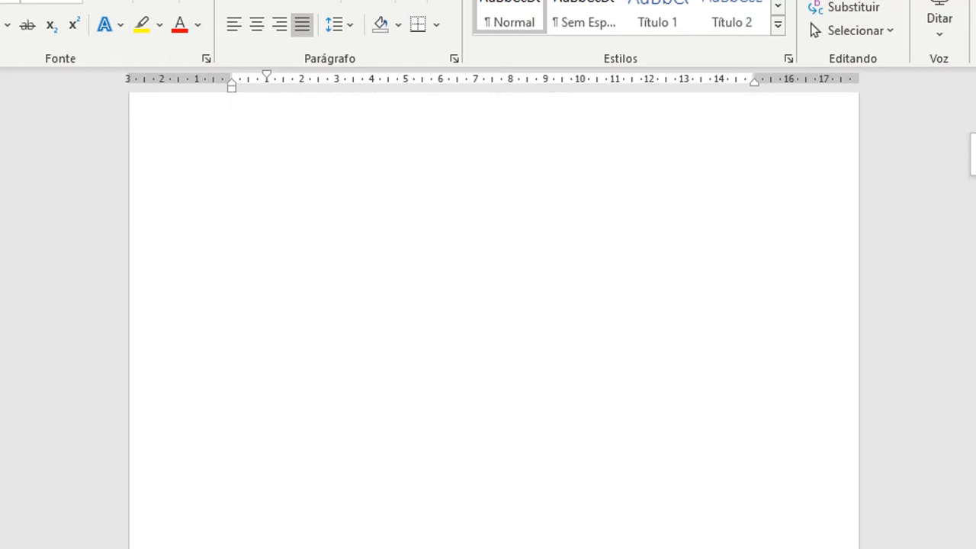
{"action": "scroll", "coordinate": [494, 321], "scroll_direction": "down", "scroll_amount": 10}
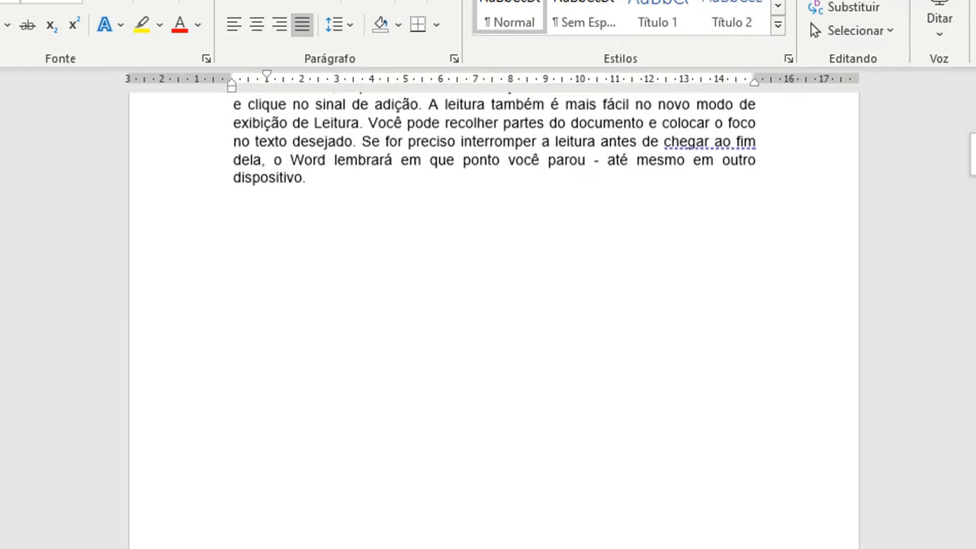
{"action": "scroll", "coordinate": [494, 320], "scroll_direction": "up", "scroll_amount": 2}
{"action": "scroll", "coordinate": [810, 283], "scroll_direction": "down", "scroll_amount": 15}
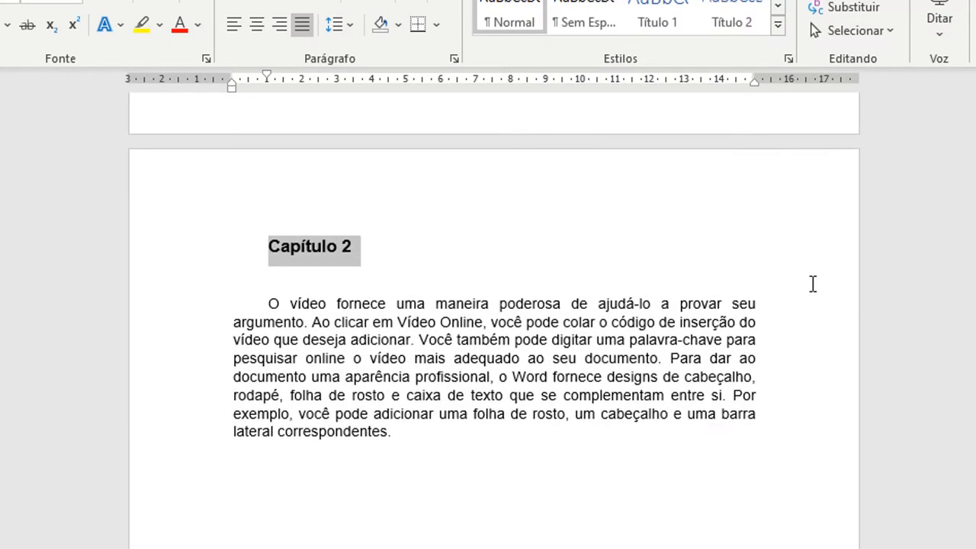
{"action": "left_click", "coordinate": [767, 267]}
{"action": "scroll", "coordinate": [724, 377], "scroll_direction": "down", "scroll_amount": 6}
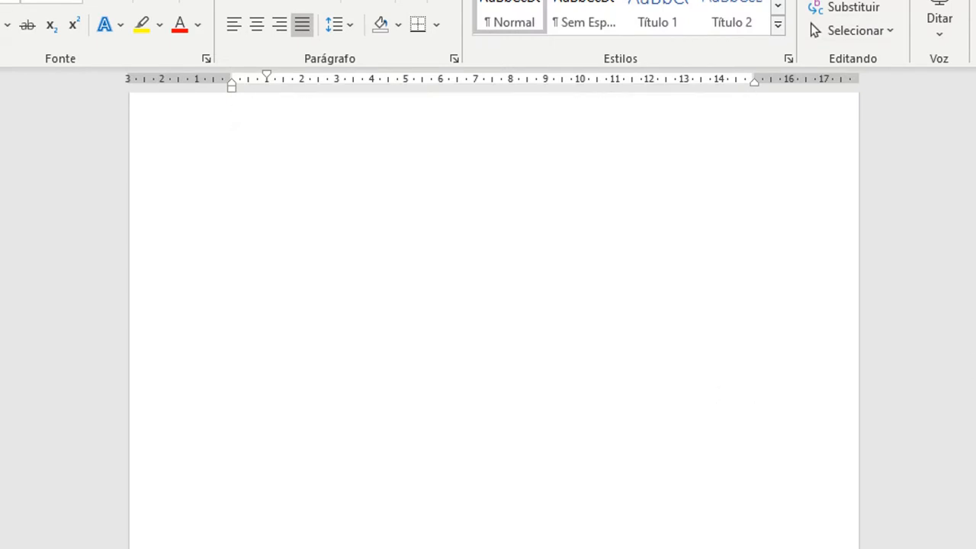
{"action": "scroll", "coordinate": [413, 433], "scroll_direction": "down", "scroll_amount": 15}
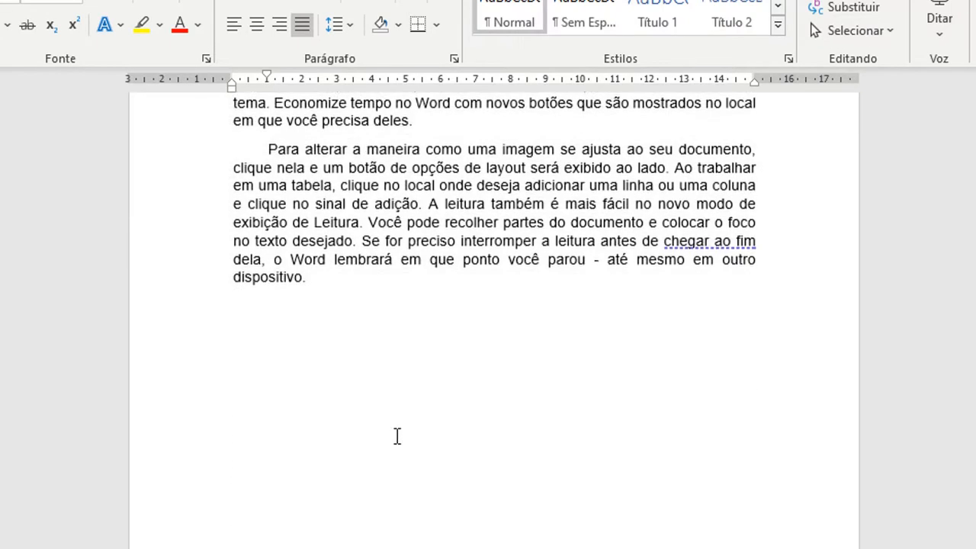
{"action": "scroll", "coordinate": [414, 433], "scroll_direction": "down", "scroll_amount": 12}
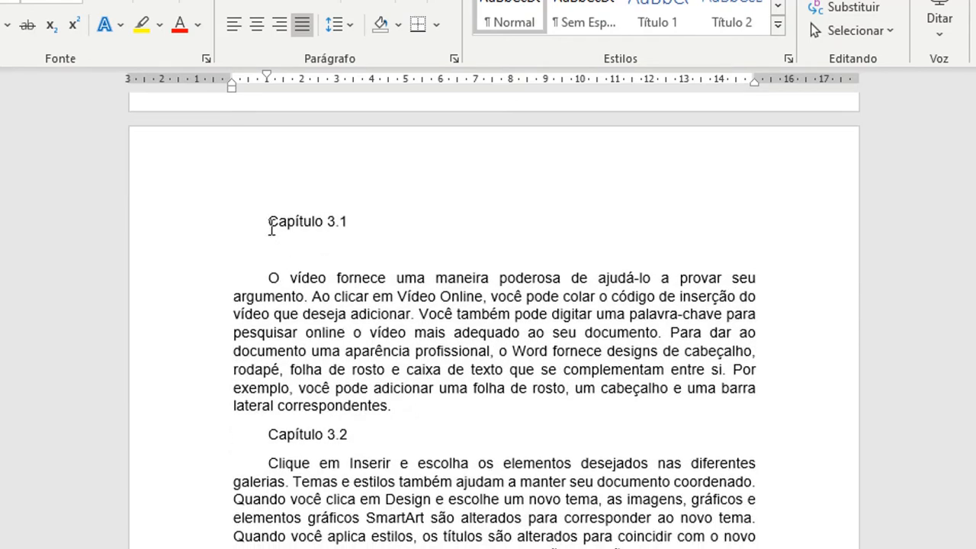
{"action": "left_click_drag", "start_coordinate": [269, 221], "coordinate": [349, 222]}
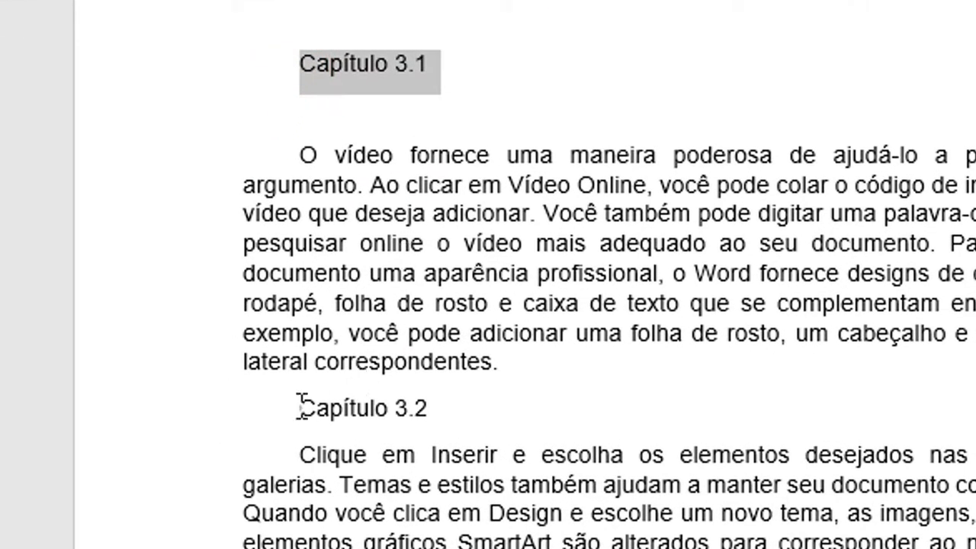
{"action": "left_click_drag", "start_coordinate": [299, 408], "coordinate": [432, 409]}
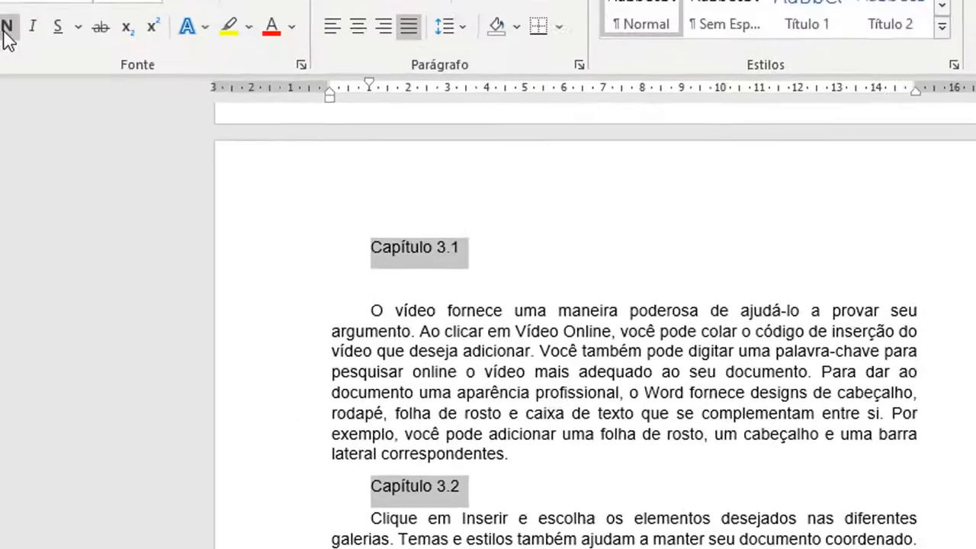
{"action": "left_click", "coordinate": [6, 27]}
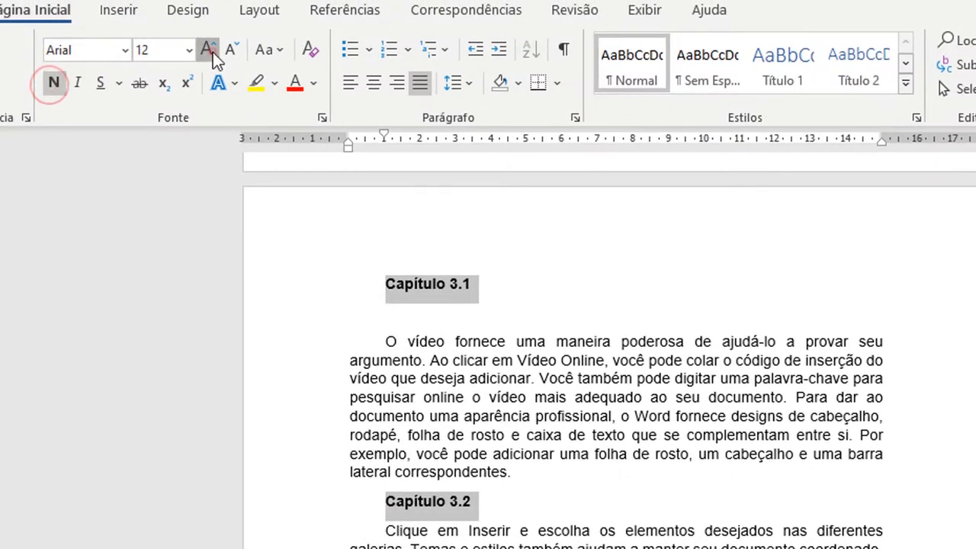
{"action": "left_click", "coordinate": [209, 51]}
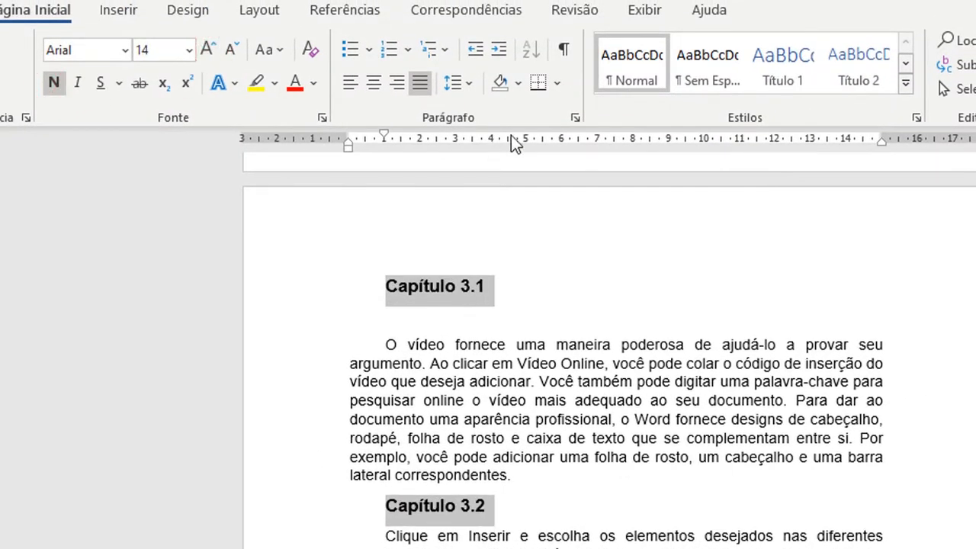
- Set the outline level (Nível do tópico) of the selected Capítulo 3.1 and Capítulo 3.2 subheadings to Nível 2
{"action": "left_click", "coordinate": [575, 115]}
{"action": "left_click", "coordinate": [530, 225]}
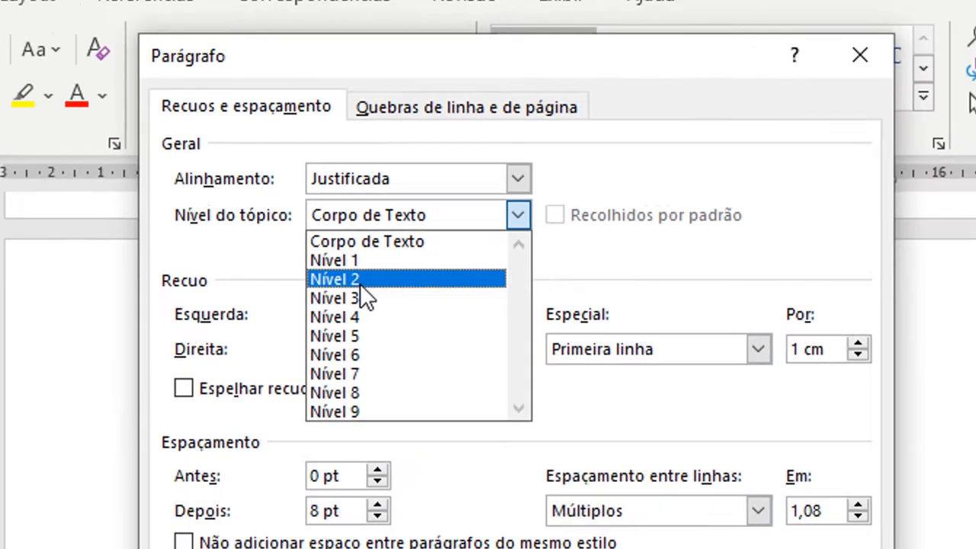
{"action": "left_click", "coordinate": [321, 321]}
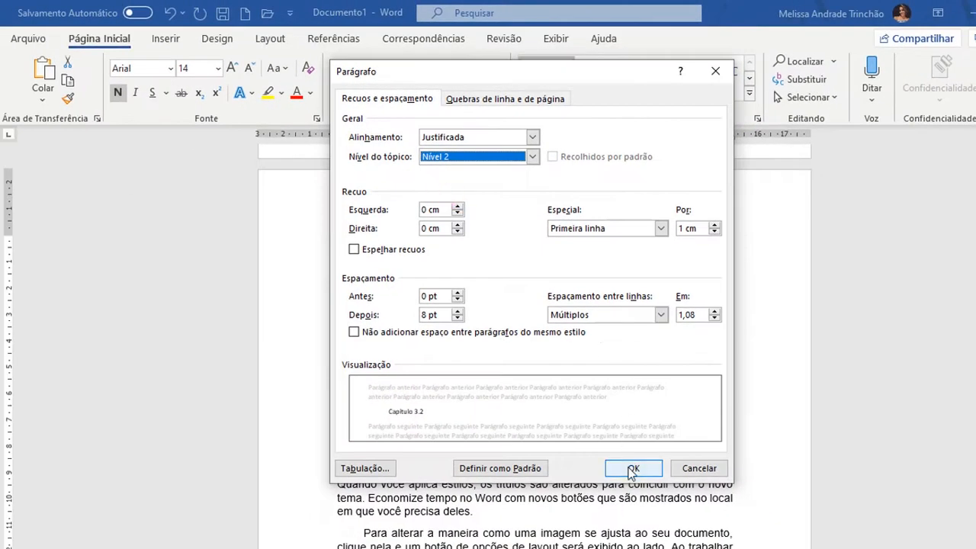
{"action": "left_click", "coordinate": [633, 468]}
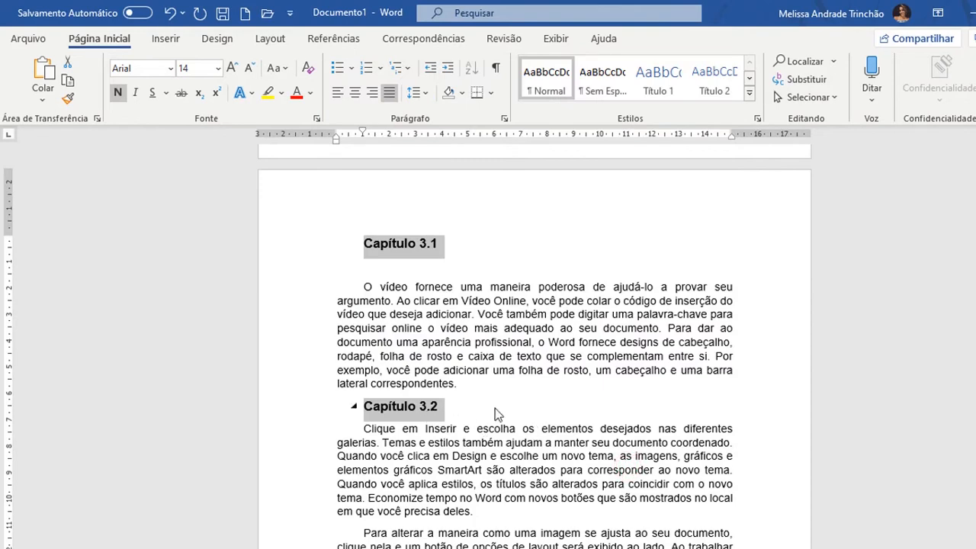
- Add a new paragraph reading "Capítulo 3.2.1" after the first body paragraph under Capítulo 3.2
{"action": "scroll", "coordinate": [488, 410], "scroll_direction": "down", "scroll_amount": 4}
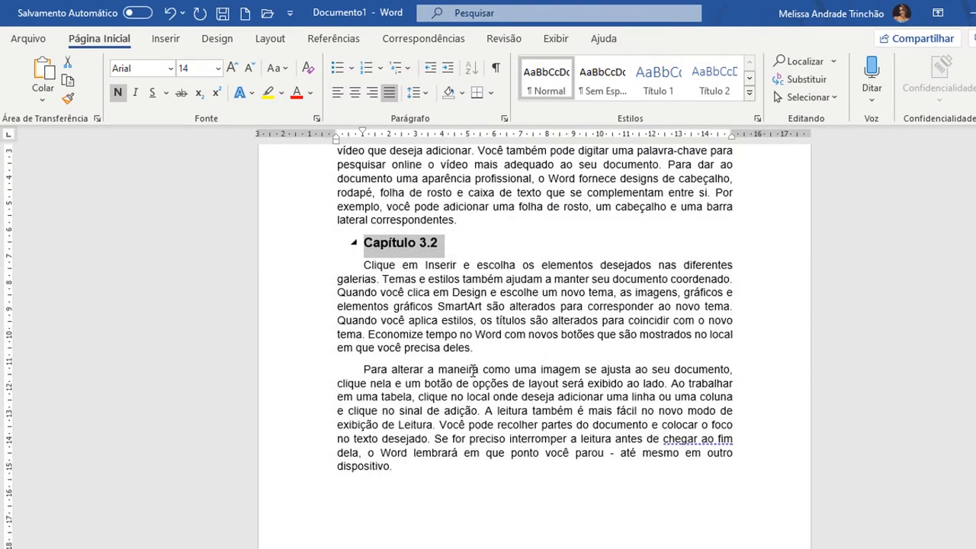
{"action": "left_click", "coordinate": [480, 350]}
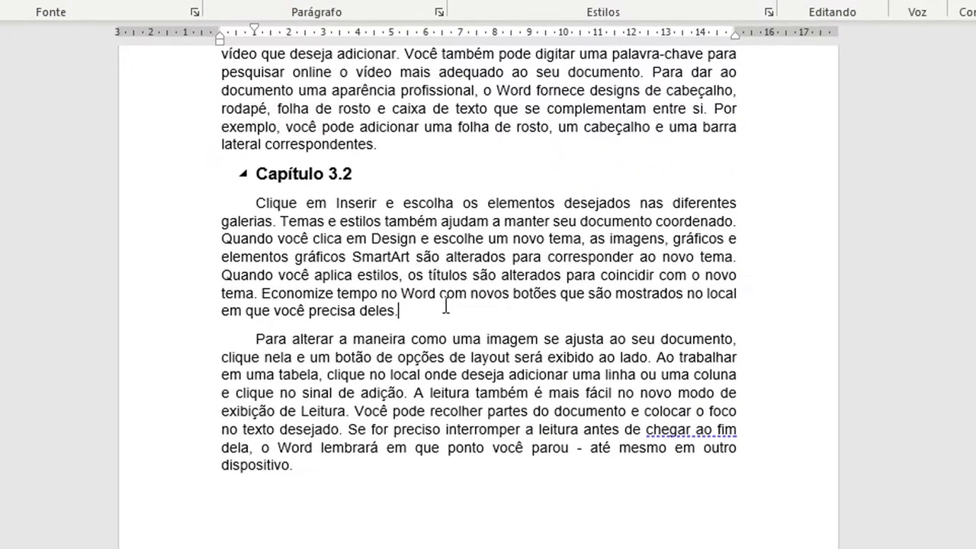
{"action": "key", "text": "Return"}
{"action": "type", "text": "Ca"}
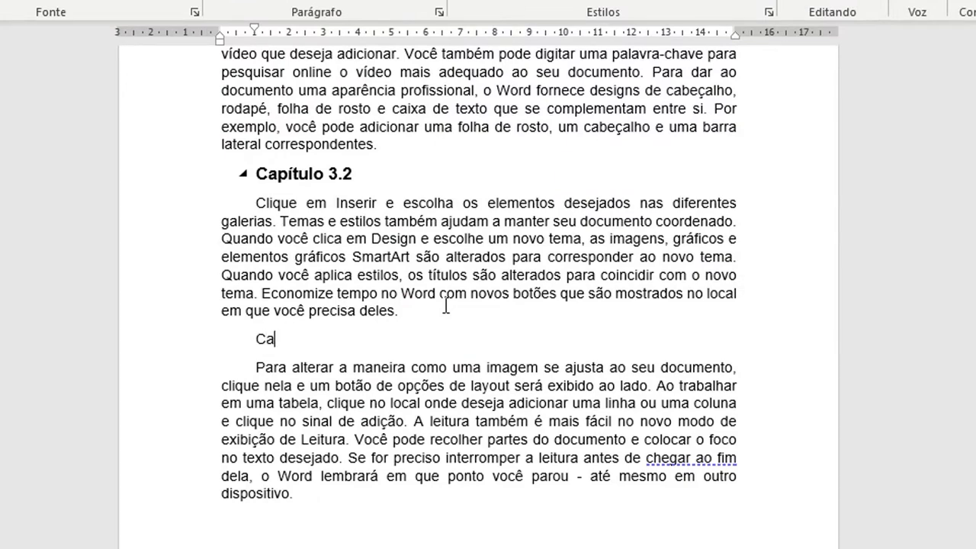
{"action": "type", "text": "pítu"}
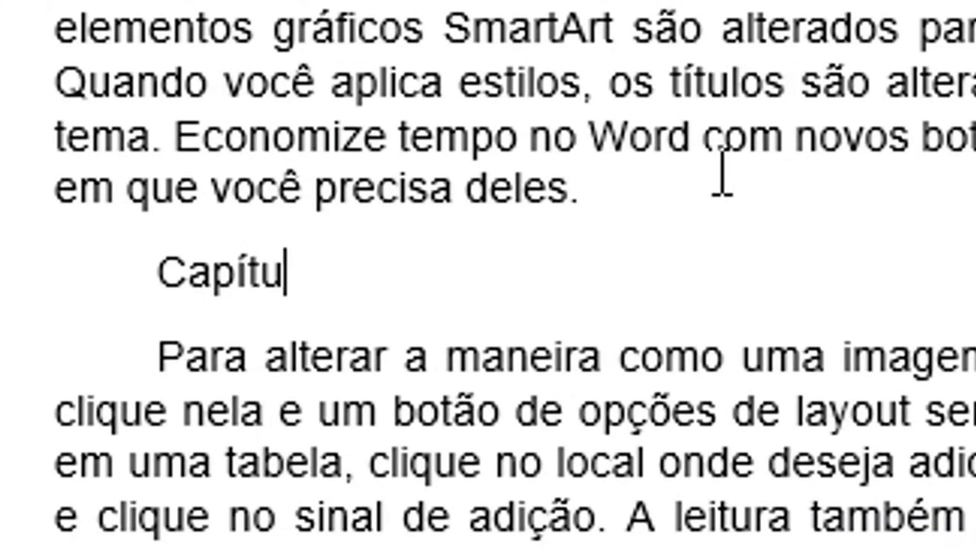
{"action": "type", "text": "lo 3"}
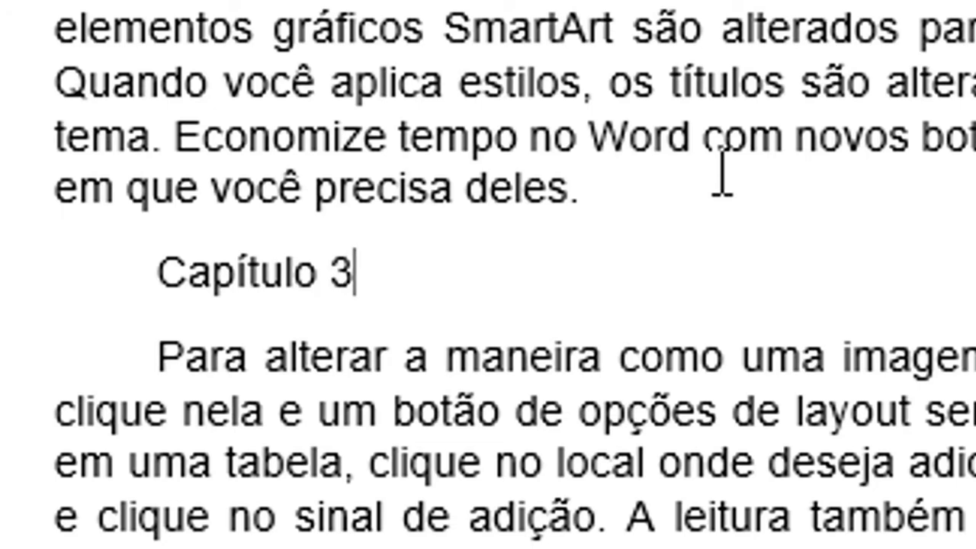
{"action": "type", "text": ".2."}
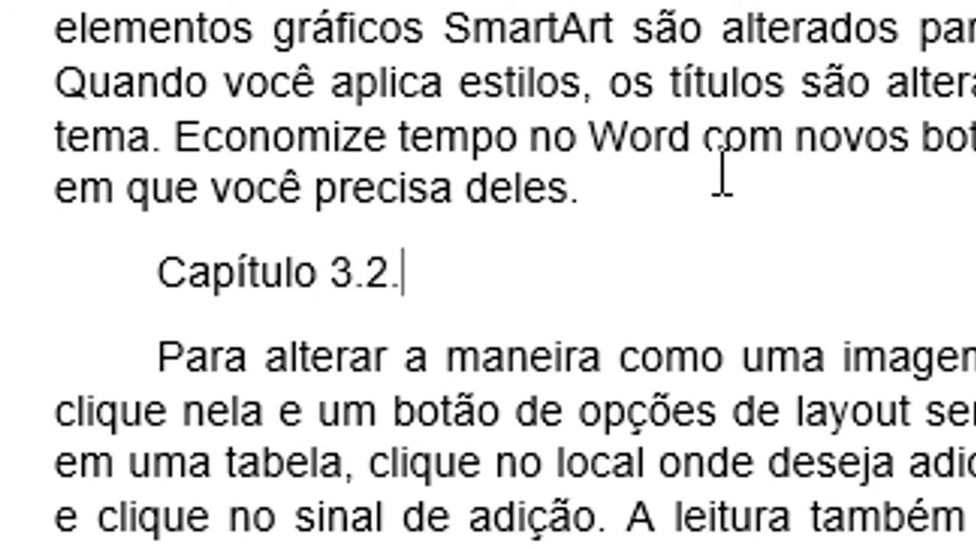
{"action": "type", "text": "1"}
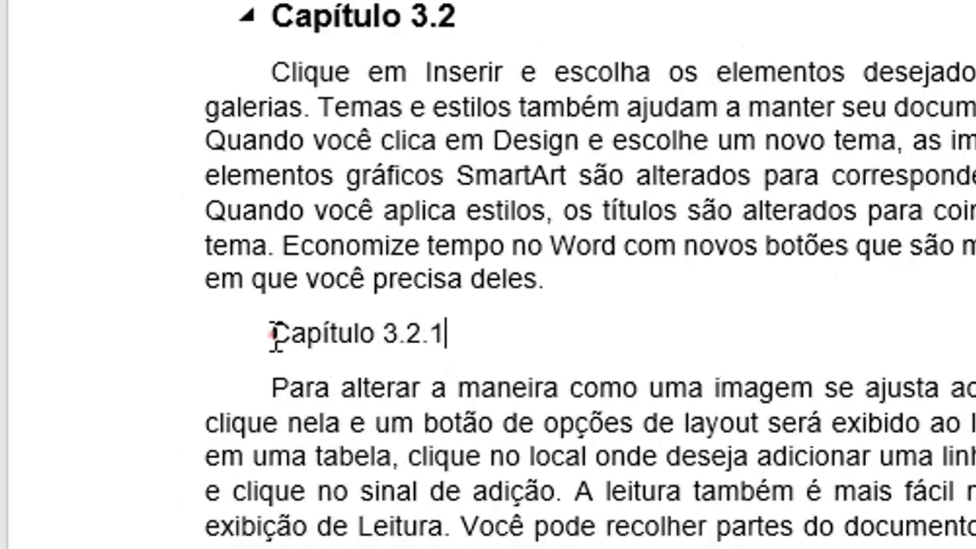
- Format the new Capítulo 3.2.1 heading as bold at 14 pt
{"action": "left_click_drag", "start_coordinate": [159, 273], "coordinate": [328, 272]}
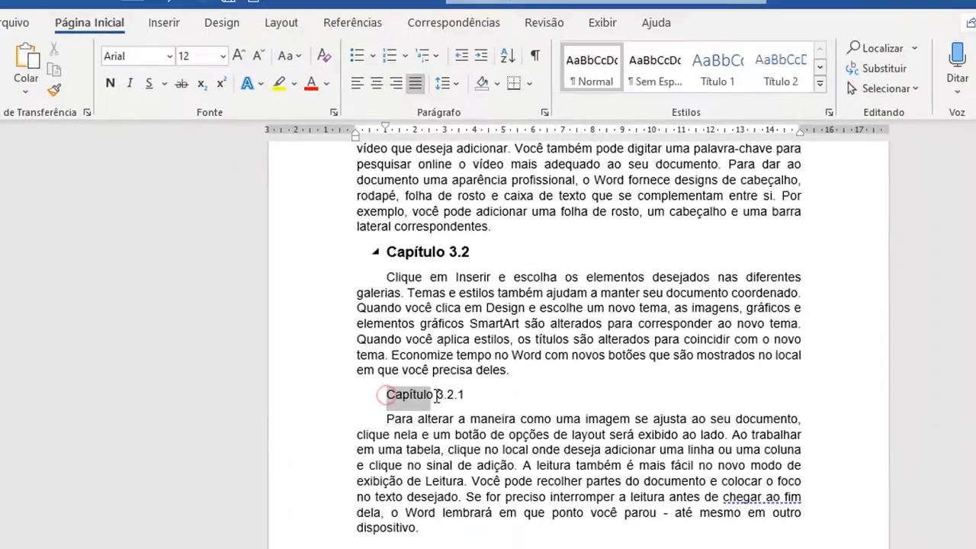
{"action": "left_click_drag", "start_coordinate": [437, 397], "coordinate": [461, 396]}
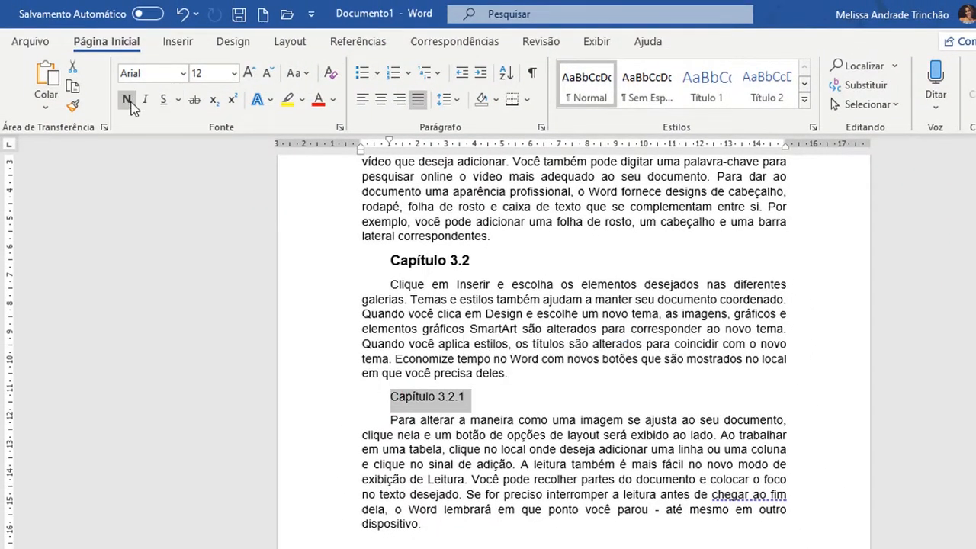
{"action": "left_click", "coordinate": [250, 73]}
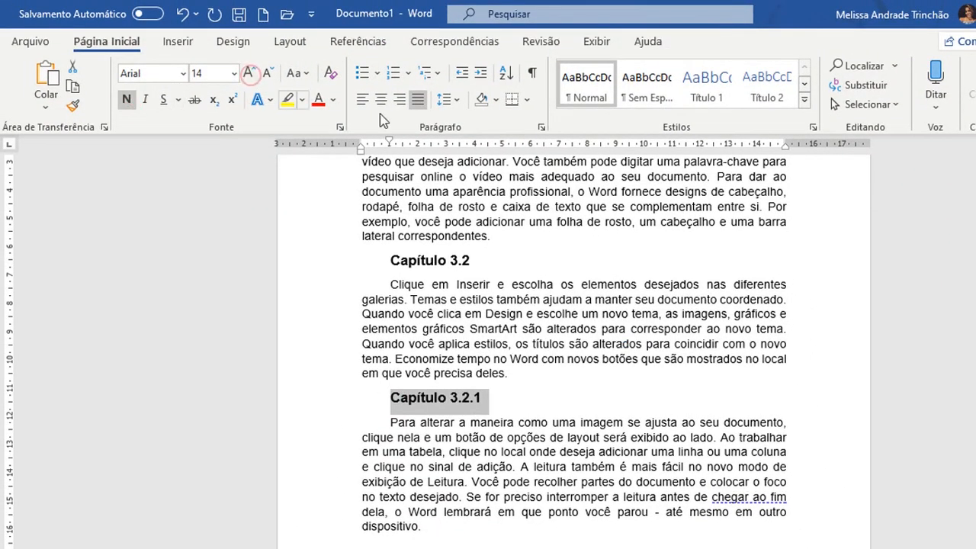
- Set the outline level (Nível do tópico) of the Capítulo 3.2.1 heading to Nível 3
{"action": "left_click", "coordinate": [542, 130]}
{"action": "left_click", "coordinate": [565, 170]}
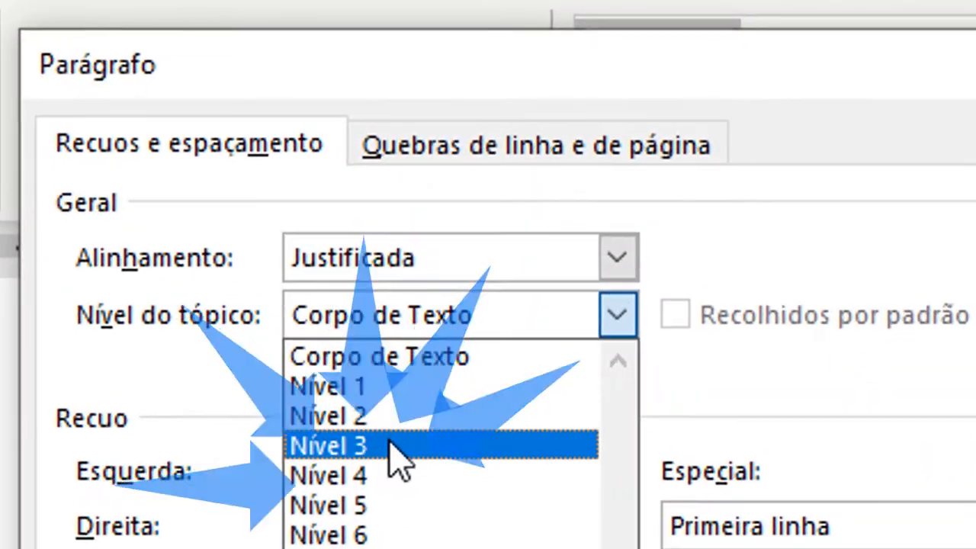
{"action": "left_click", "coordinate": [397, 446]}
{"action": "key", "text": "Return"}
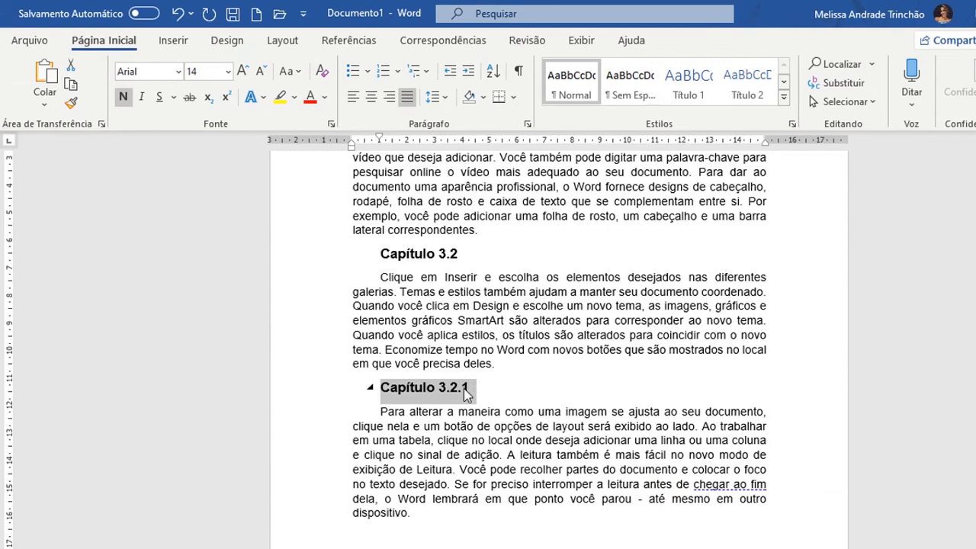
- Highlight the numbers in the Capítulo 3.2.1 and Capítulo 3.2 headings to compare their numbering depth, and check Capítulo 3.1
{"action": "left_click_drag", "start_coordinate": [441, 388], "coordinate": [469, 388]}
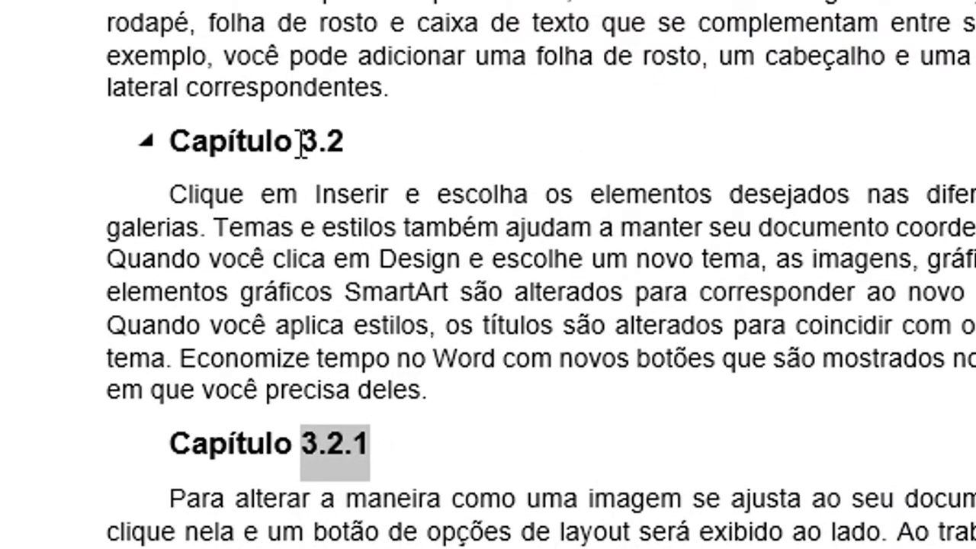
{"action": "left_click_drag", "start_coordinate": [300, 144], "coordinate": [345, 144]}
{"action": "scroll", "coordinate": [376, 158], "scroll_direction": "up", "scroll_amount": 15}
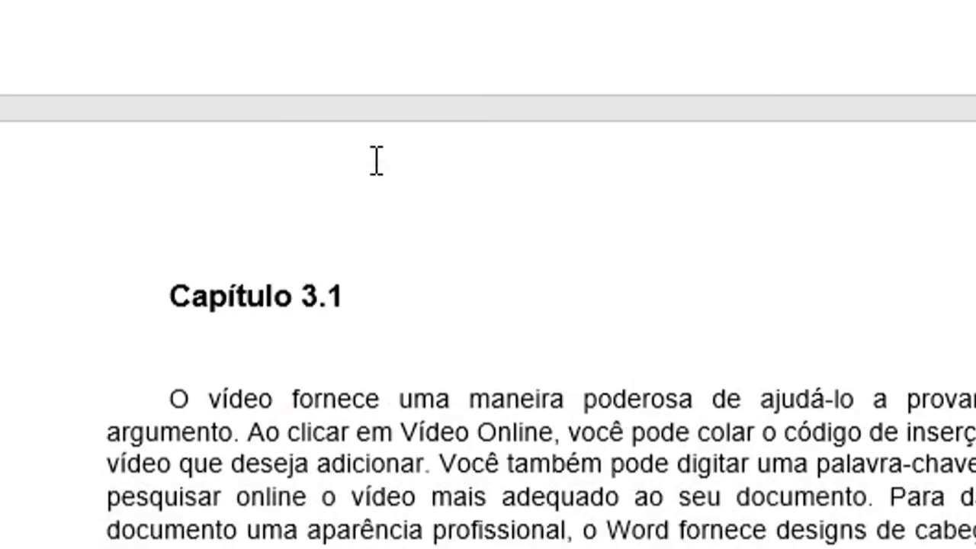
- Compare the Capítulo 3 heading with its subheadings, down to Capítulo 3.2 and Capítulo 3.2.1
{"action": "scroll", "coordinate": [302, 349], "scroll_direction": "up", "scroll_amount": 10}
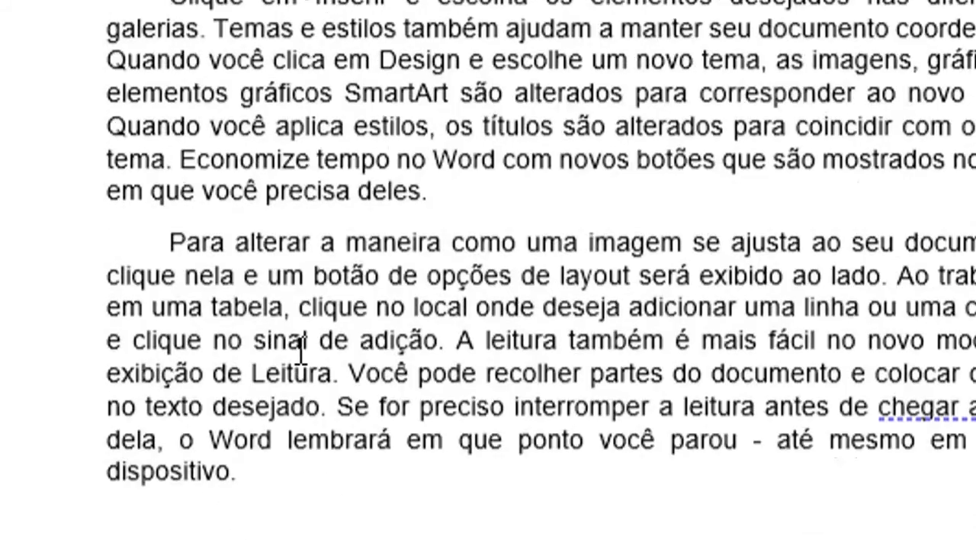
{"action": "left_click", "coordinate": [310, 280]}
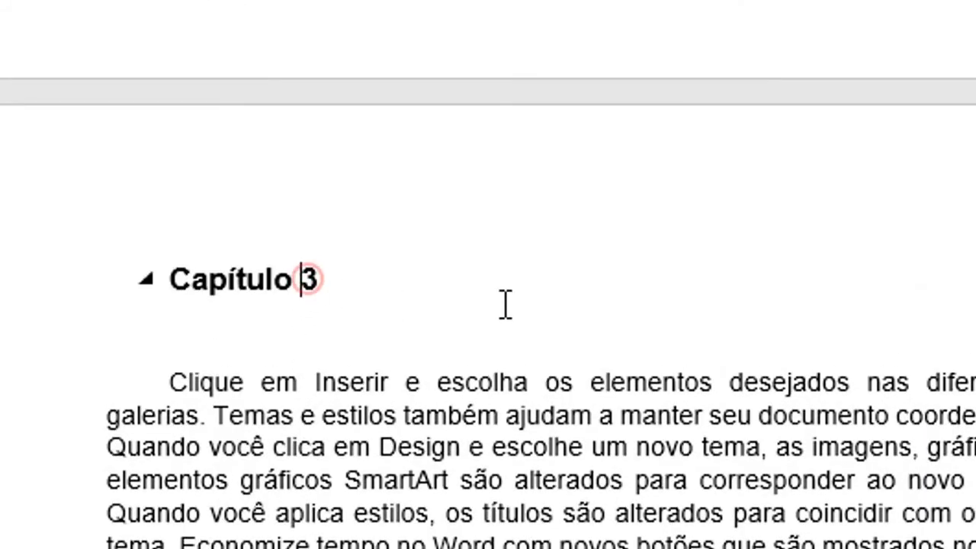
{"action": "scroll", "coordinate": [501, 305], "scroll_direction": "down", "scroll_amount": 5}
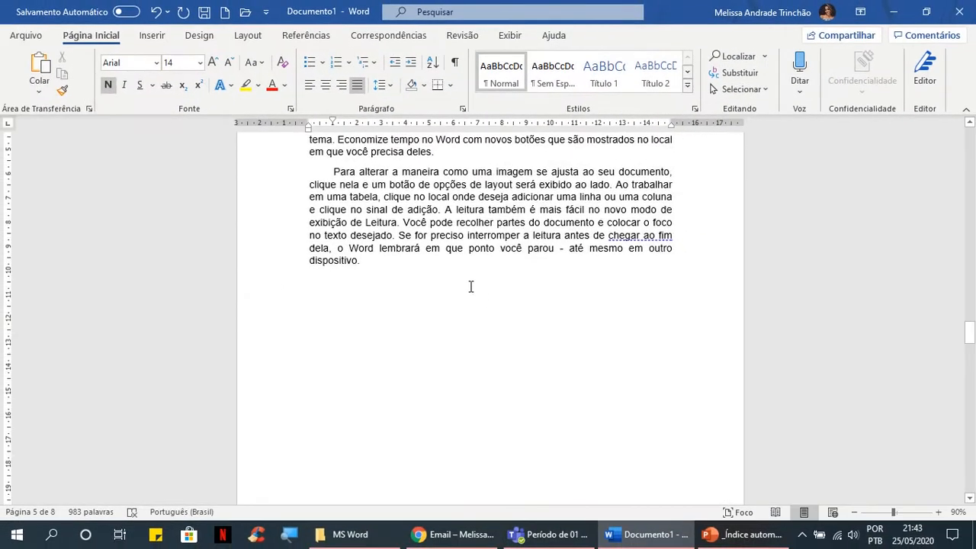
{"action": "scroll", "coordinate": [481, 290], "scroll_direction": "down", "scroll_amount": 12}
{"action": "scroll", "coordinate": [474, 290], "scroll_direction": "down", "scroll_amount": 10}
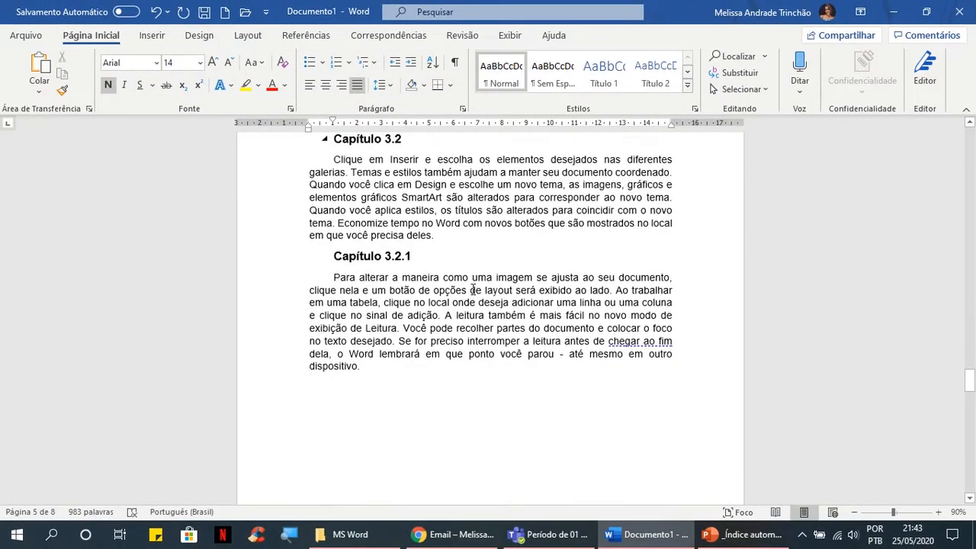
- Insert two blank paragraphs between the line "Exemplo de trabalho com sumario" and the Introdução heading on the first page
{"action": "left_click_drag", "start_coordinate": [970, 400], "coordinate": [969, 145]}
{"action": "left_click", "coordinate": [459, 379]}
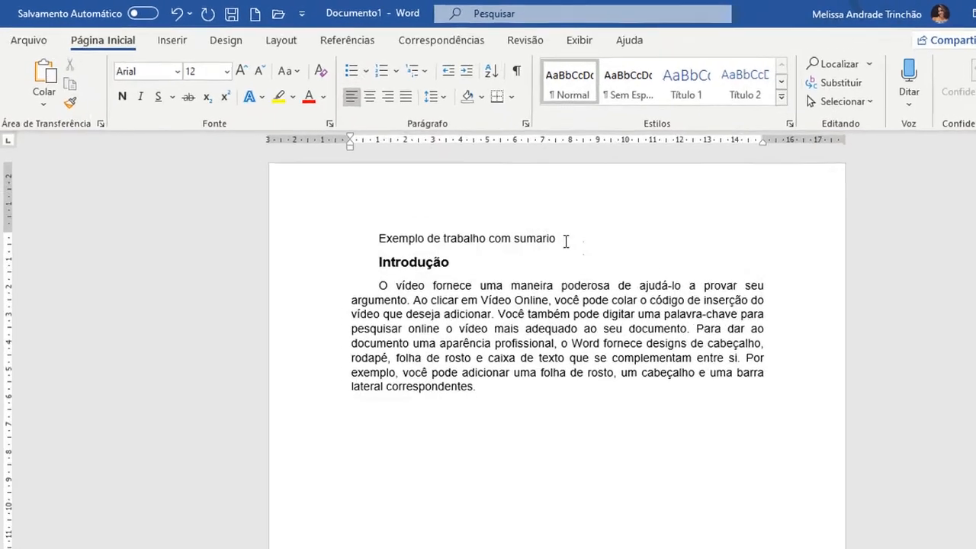
{"action": "left_click", "coordinate": [500, 210]}
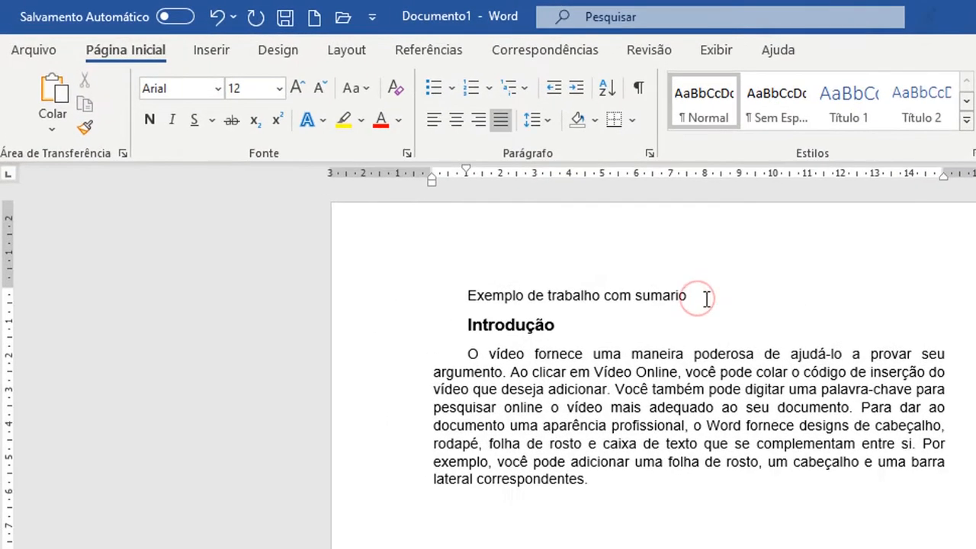
{"action": "key", "text": "Return"}
{"action": "key", "text": "Return"}
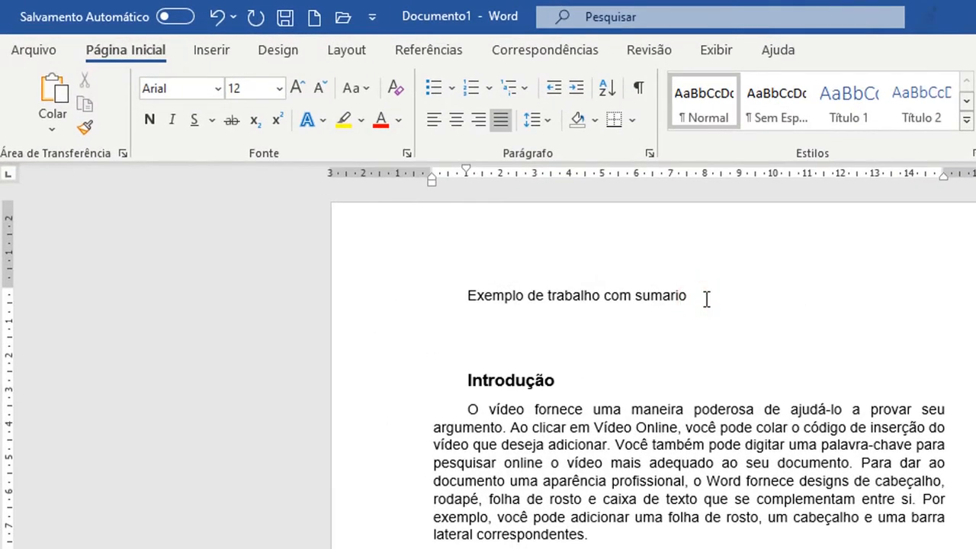
- Insert the Sumário Automático 1 table of contents in the blank space before the Introdução heading
{"action": "left_click", "coordinate": [487, 328]}
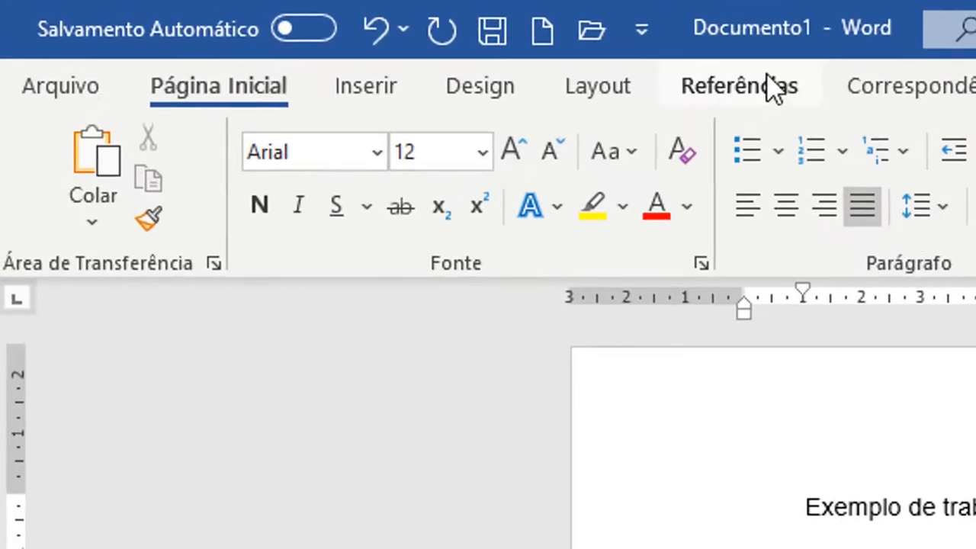
{"action": "left_click", "coordinate": [436, 51]}
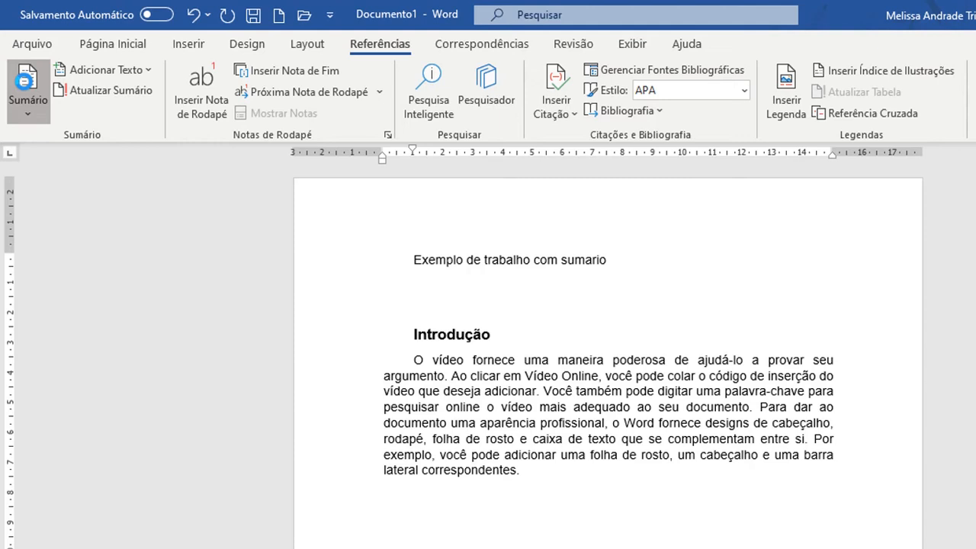
{"action": "left_click", "coordinate": [25, 81]}
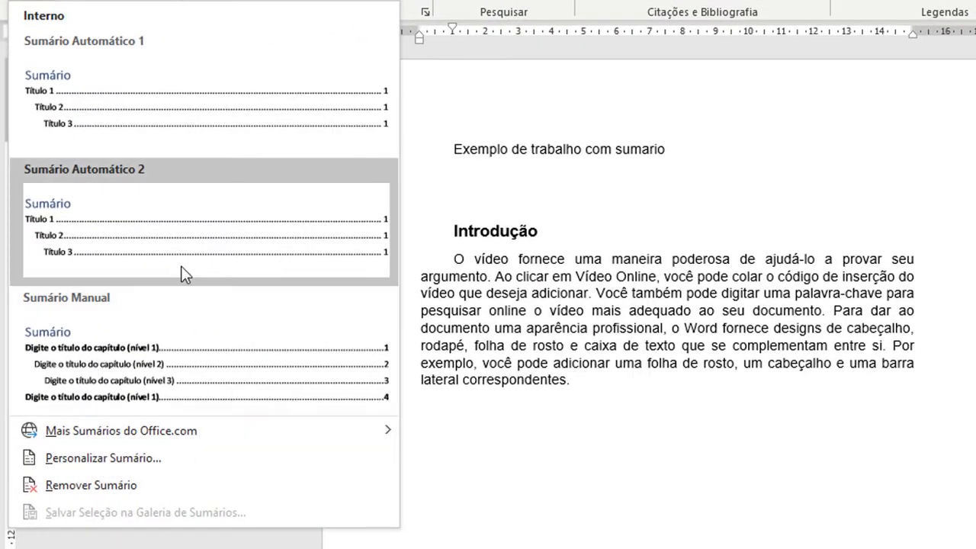
{"action": "left_click", "coordinate": [126, 92]}
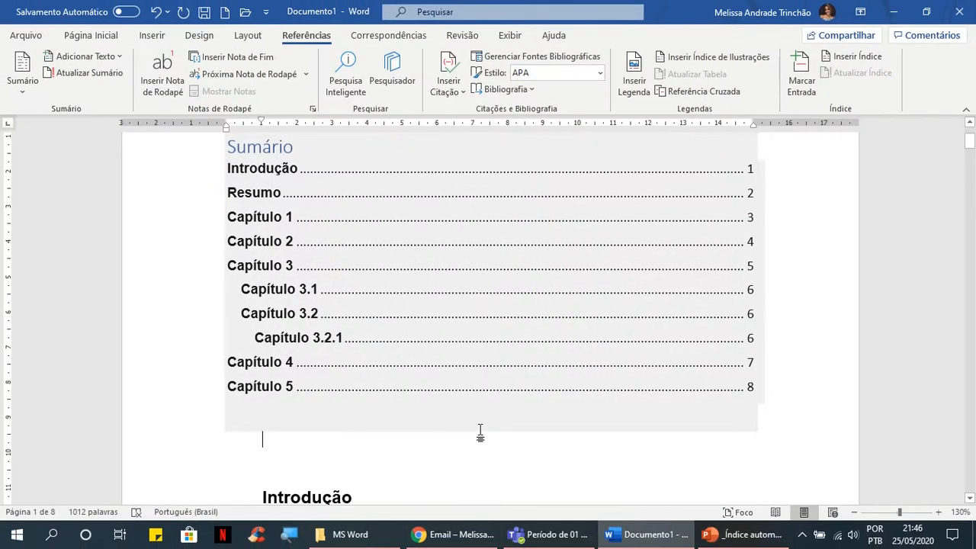
- Switch to the PowerPoint presentation and read slide 4, Observação, on updating the table of contents
{"action": "left_click", "coordinate": [743, 534]}
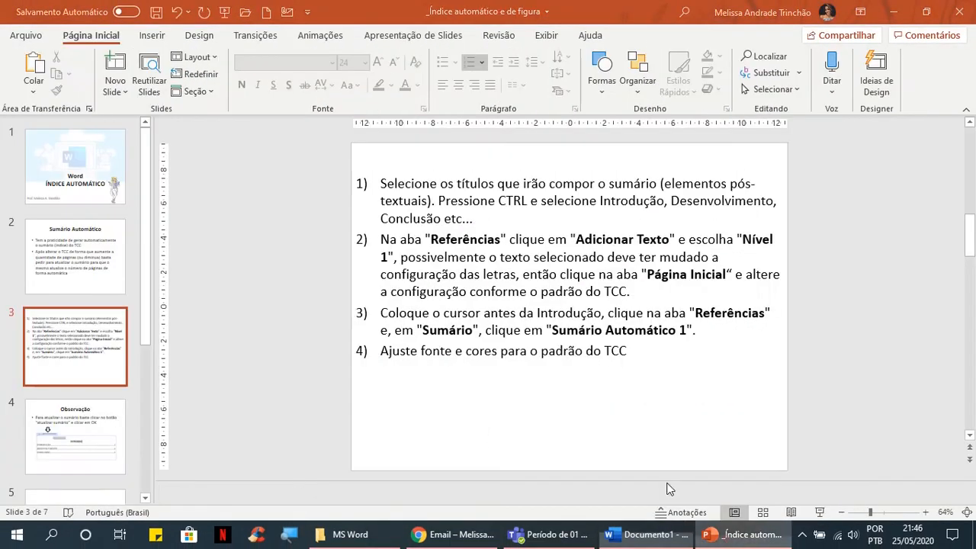
{"action": "left_click", "coordinate": [89, 426]}
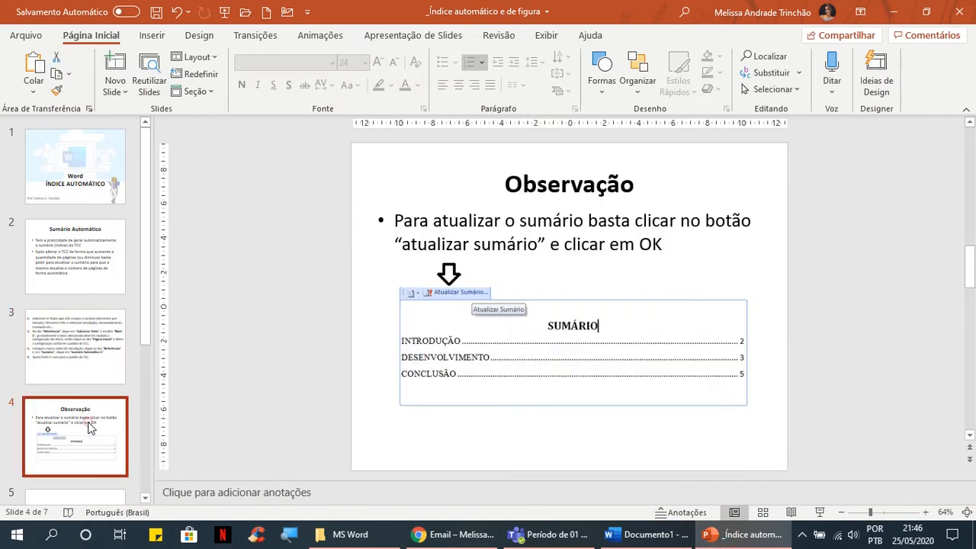
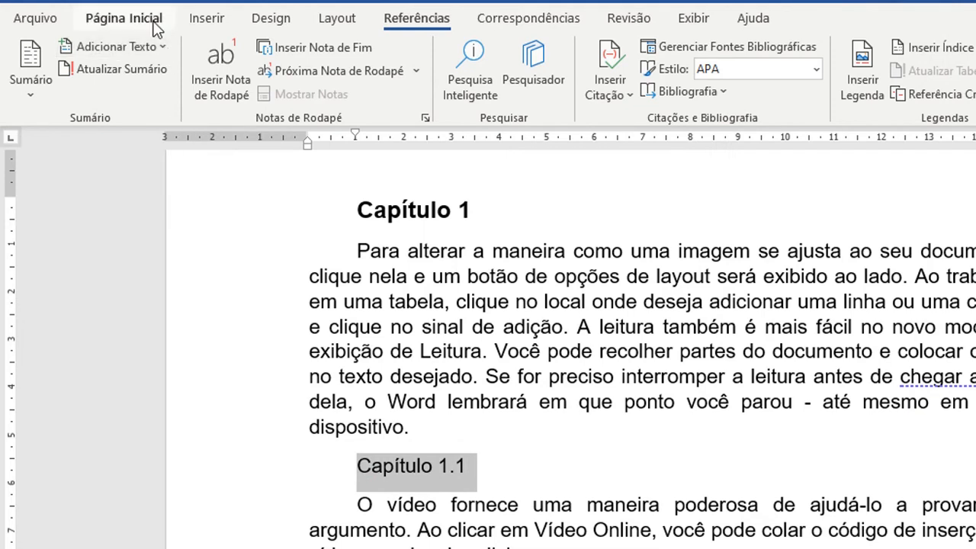
- Format the selected Capítulo 1.1 heading as bold at 14 pt
{"action": "left_click", "coordinate": [149, 19]}
{"action": "left_click", "coordinate": [146, 86]}
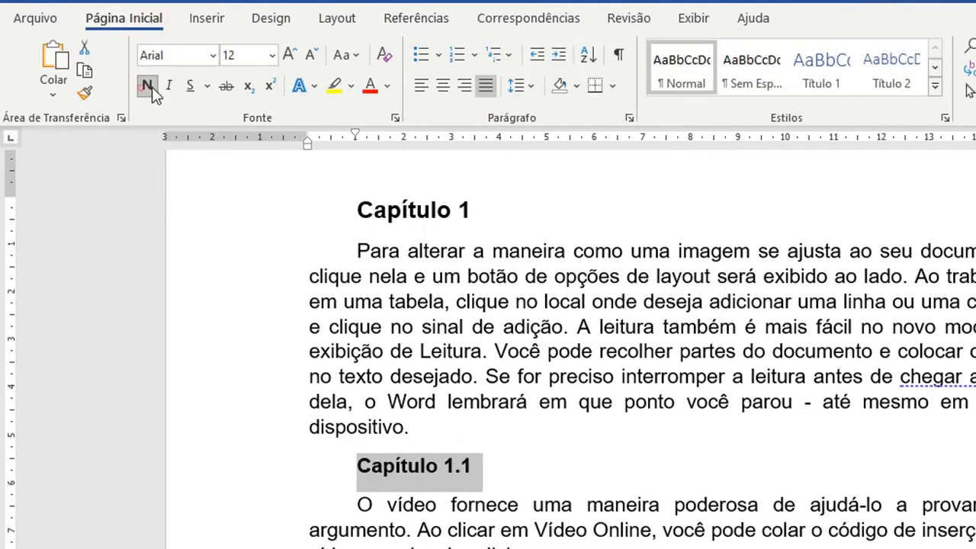
{"action": "left_click", "coordinate": [290, 55]}
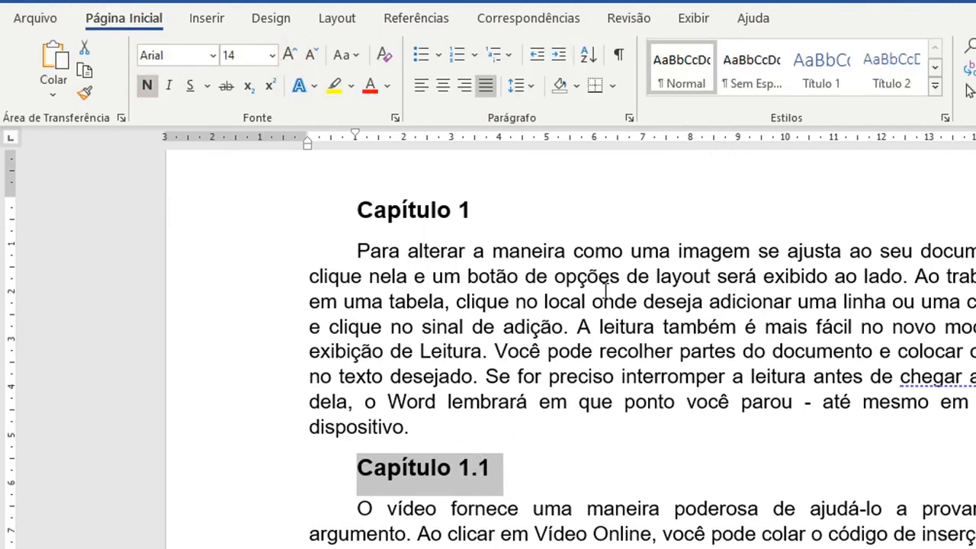
- Set the outline level (Nível do tópico) of the Capítulo 1.1 heading to Nível 2
{"action": "left_click", "coordinate": [630, 119]}
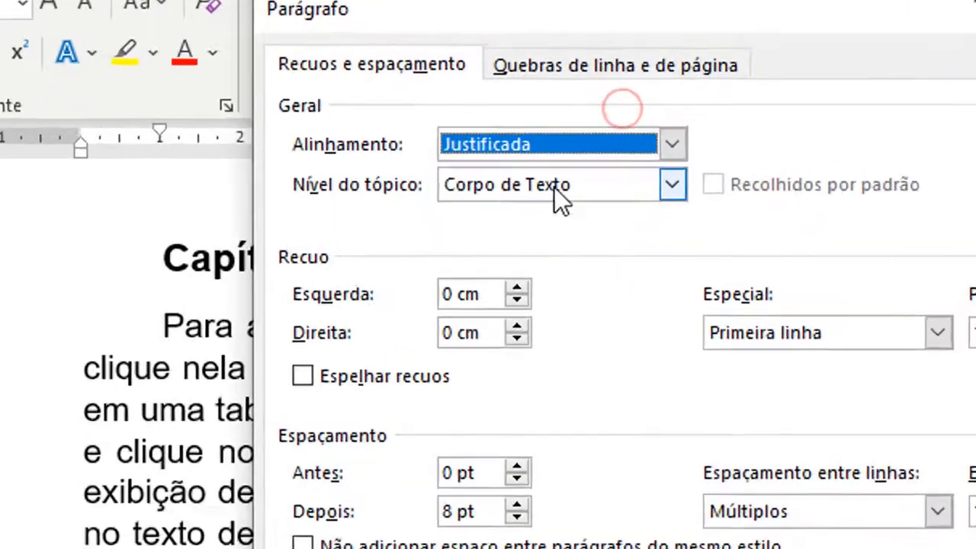
{"action": "left_click", "coordinate": [550, 159]}
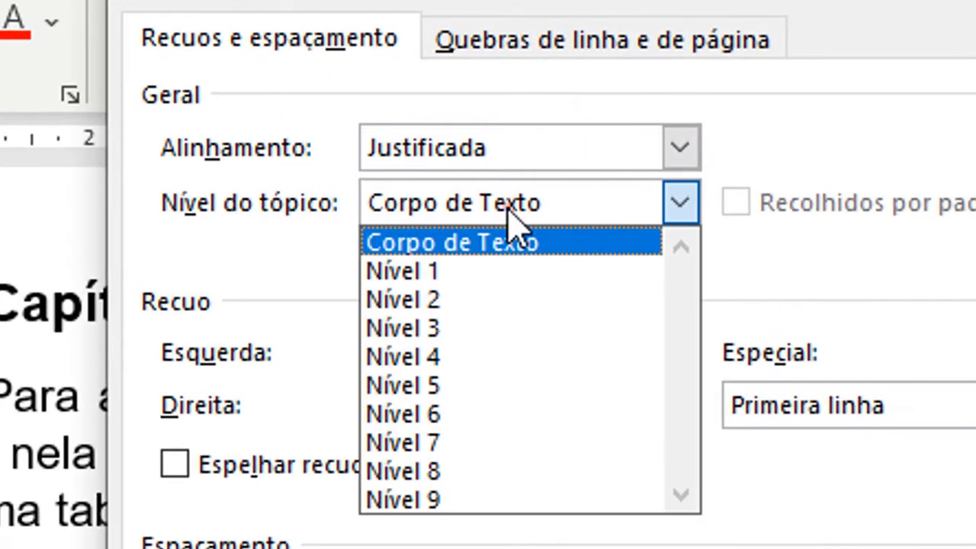
{"action": "left_click", "coordinate": [474, 299]}
{"action": "left_click", "coordinate": [664, 506]}
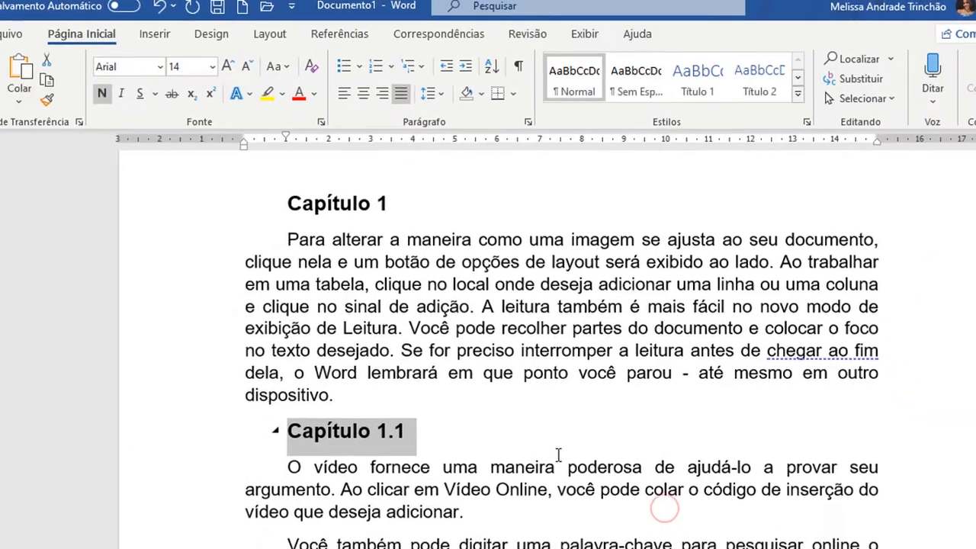
- Insert a page break after the Capítulo 5 text and start the new page with the heading text "Capítulo 6"
{"action": "scroll", "coordinate": [558, 455], "scroll_direction": "down", "scroll_amount": 3}
{"action": "scroll", "coordinate": [559, 456], "scroll_direction": "down", "scroll_amount": 2}
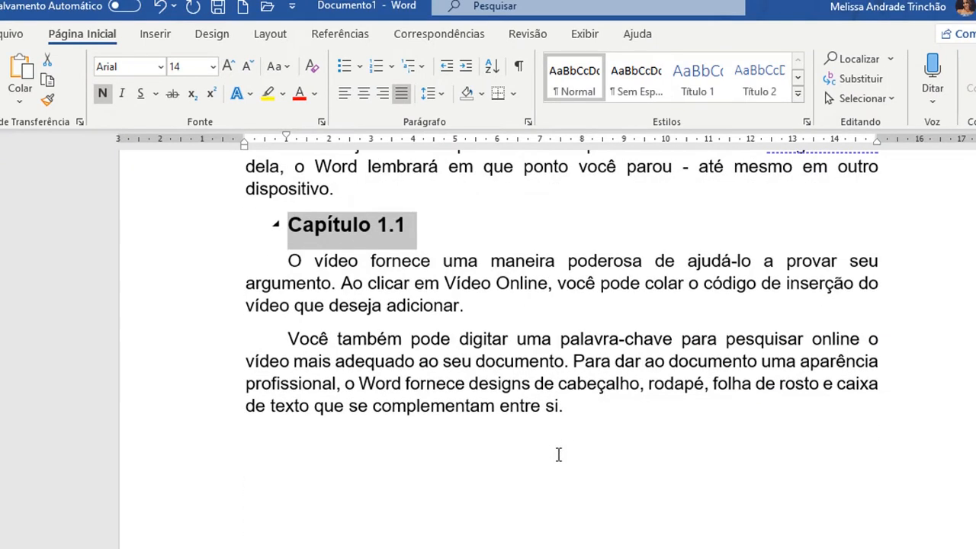
{"action": "scroll", "coordinate": [558, 454], "scroll_direction": "down", "scroll_amount": 10}
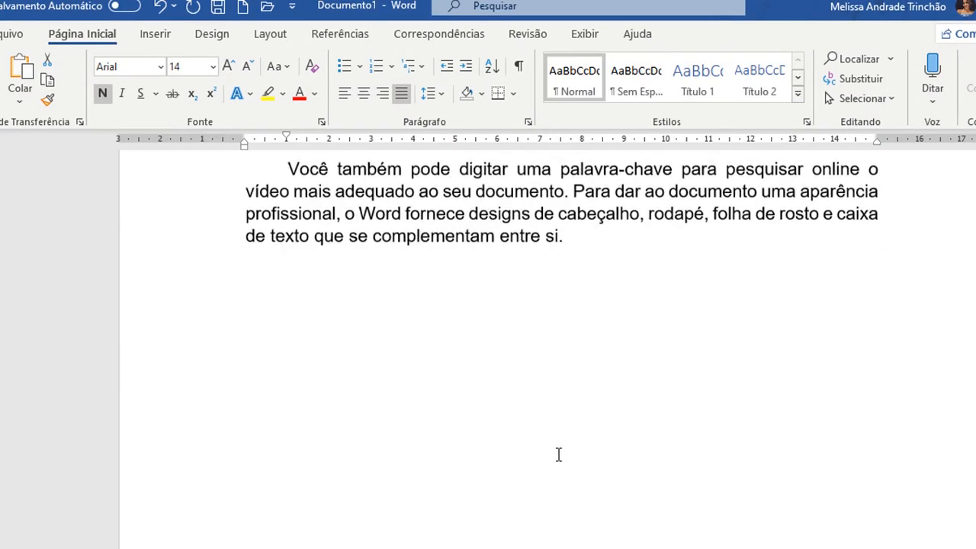
{"action": "scroll", "coordinate": [561, 456], "scroll_direction": "down", "scroll_amount": 10}
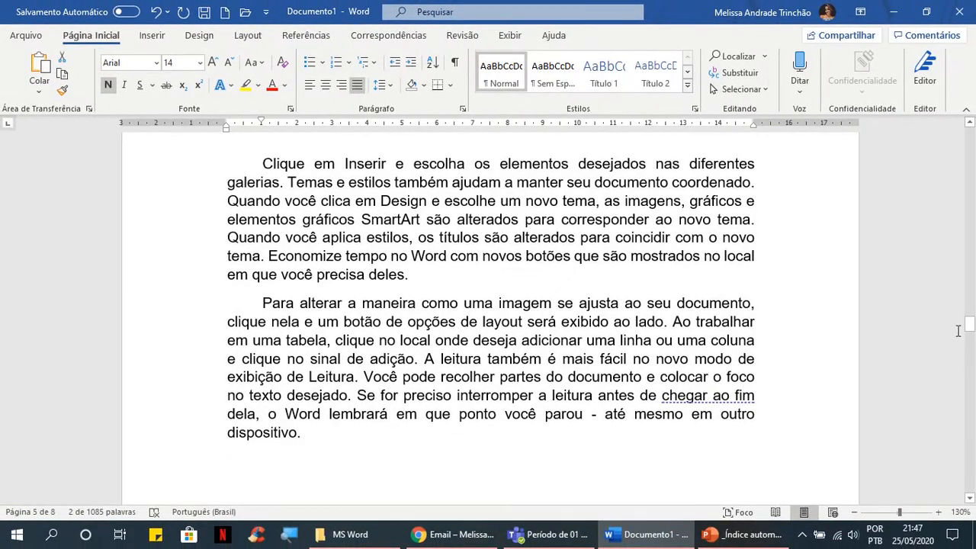
{"action": "left_click_drag", "start_coordinate": [969, 326], "coordinate": [970, 459]}
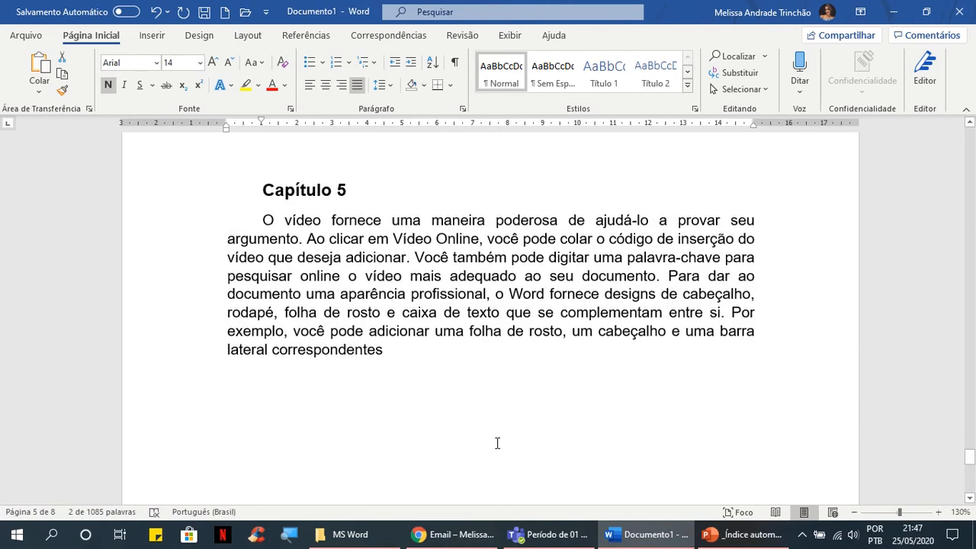
{"action": "left_click", "coordinate": [409, 360]}
{"action": "key", "text": "ctrl+Return"}
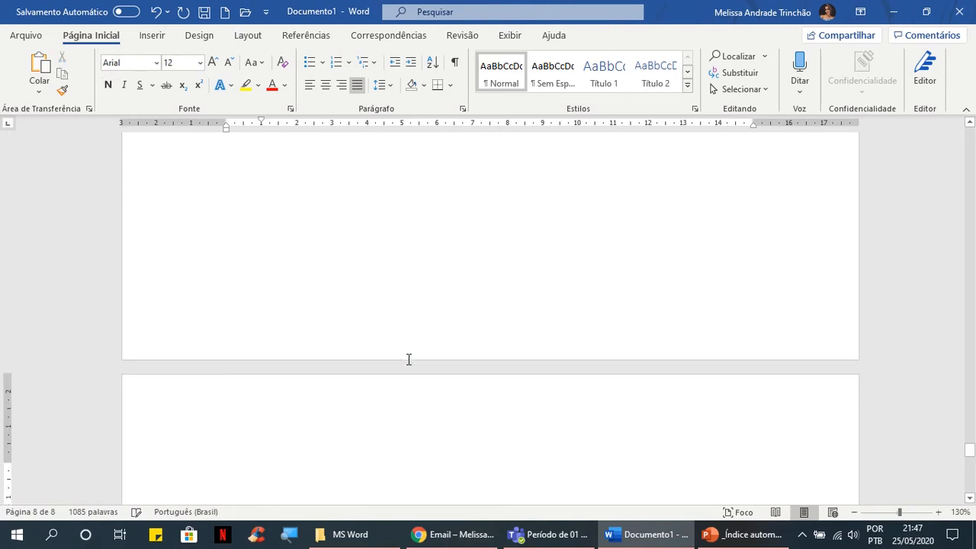
{"action": "type", "text": "Capítulo 6"}
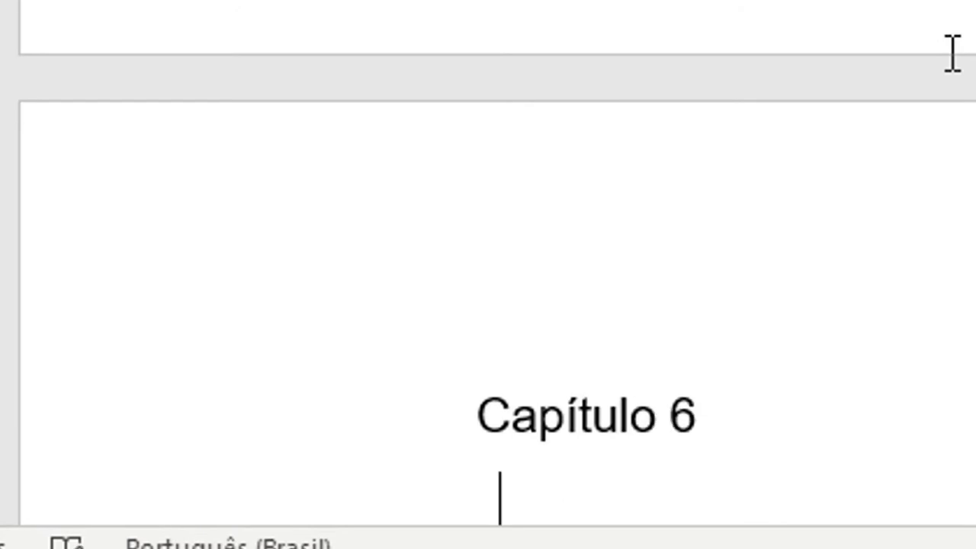
- Generate sample body text under Capítulo 6 with =rand(5,2)
{"action": "type", "text": "=rand"}
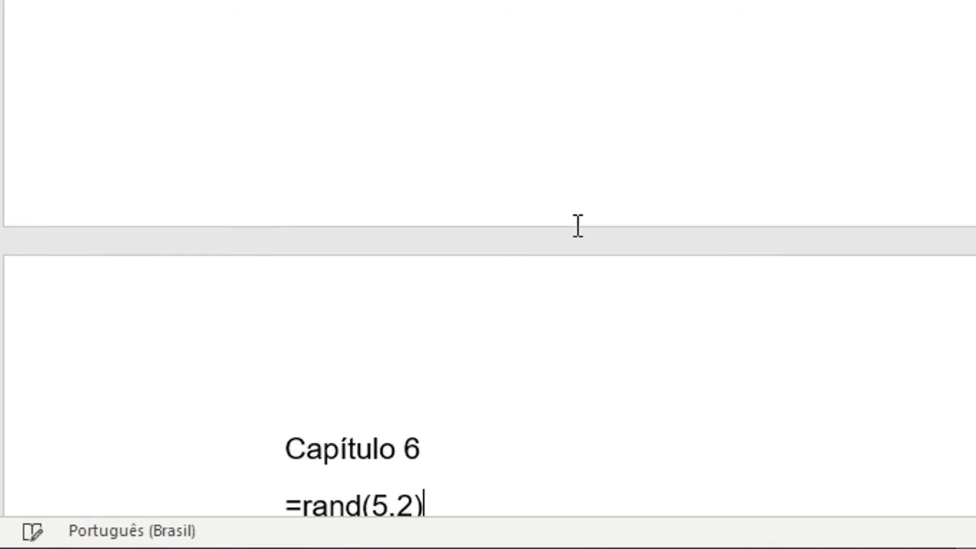
{"action": "type", "text": "(5.2)"}
{"action": "key", "text": "Return"}
- Format the Capítulo 6 heading as bold at 14 pt
{"action": "scroll", "coordinate": [587, 191], "scroll_direction": "up", "scroll_amount": 10}
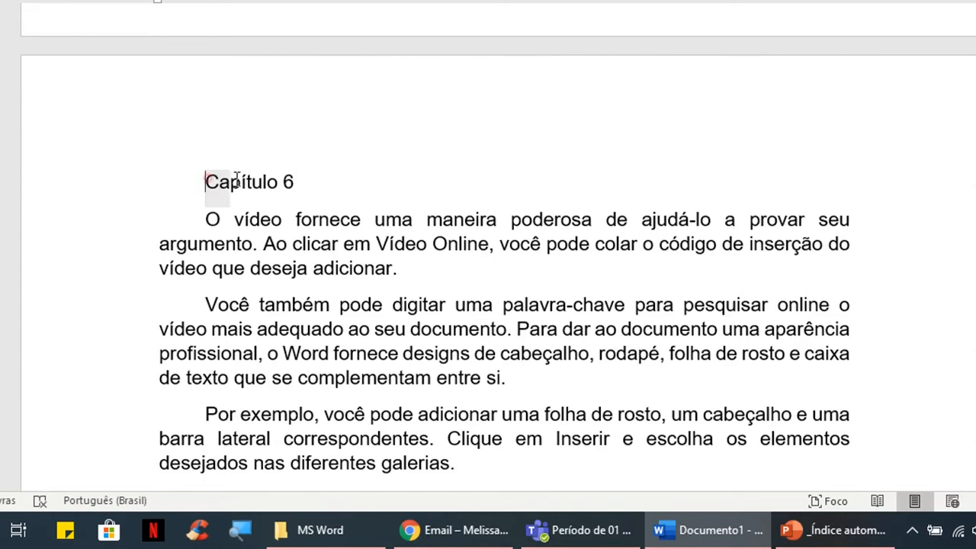
{"action": "left_click_drag", "start_coordinate": [206, 180], "coordinate": [288, 181]}
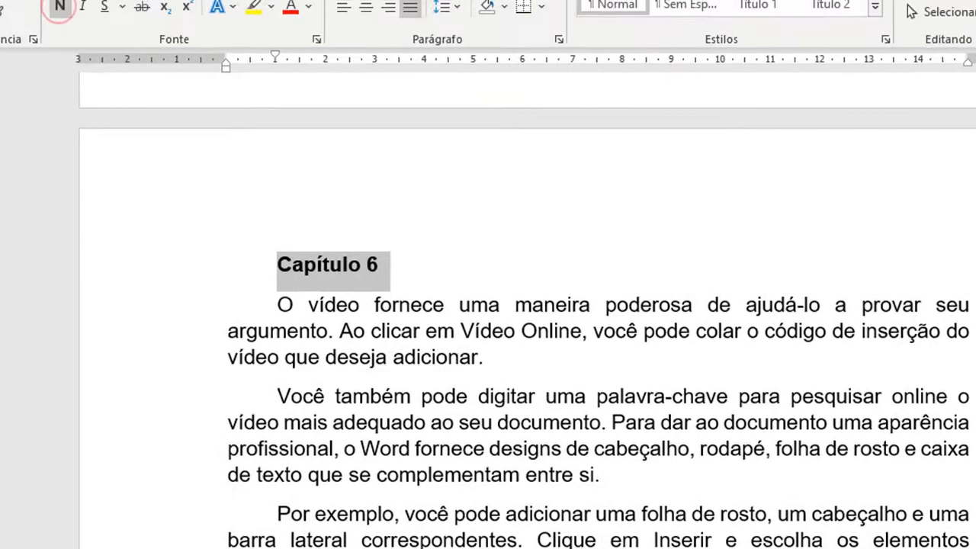
{"action": "left_click", "coordinate": [340, 98]}
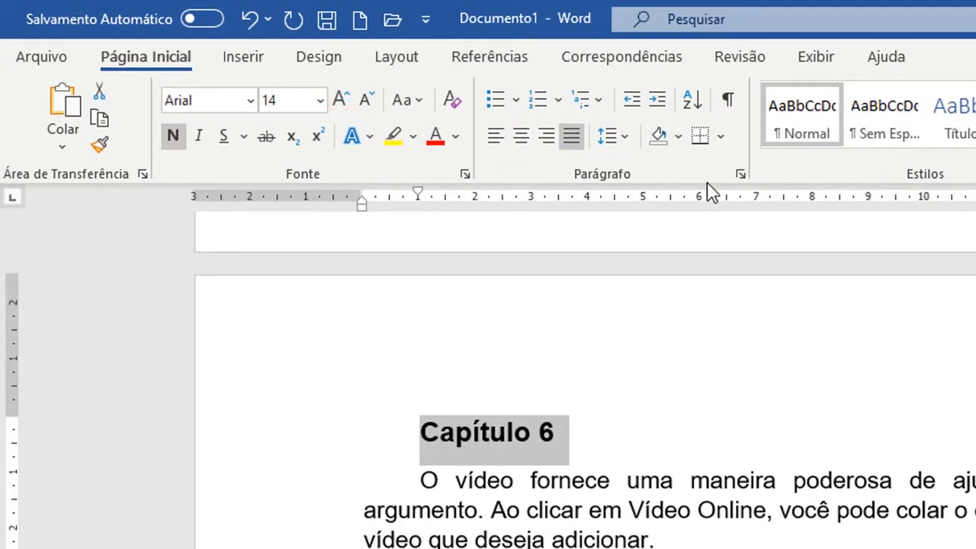
- Set the outline level (Nível do tópico) of the Capítulo 6 heading to Nível 1
{"action": "left_click", "coordinate": [740, 175]}
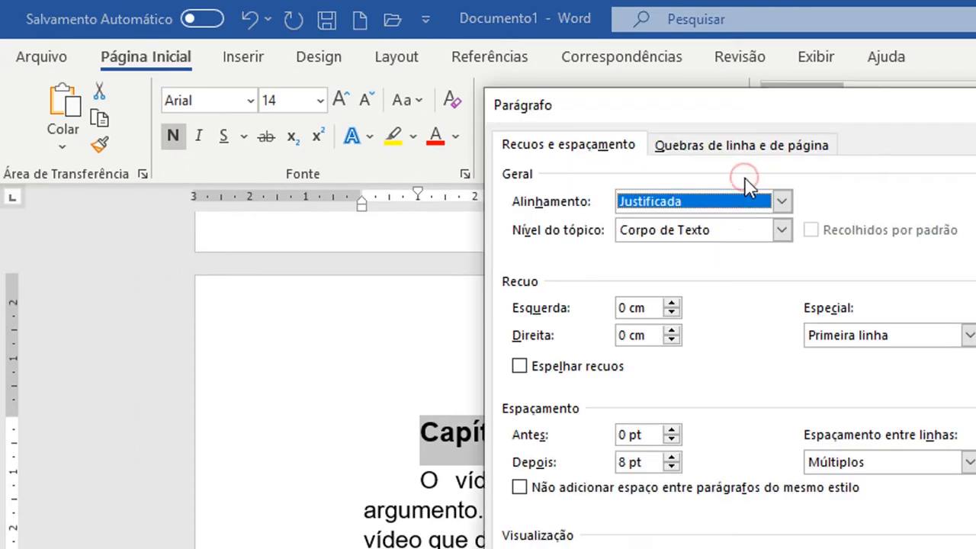
{"action": "left_click", "coordinate": [697, 231]}
{"action": "left_click", "coordinate": [672, 258]}
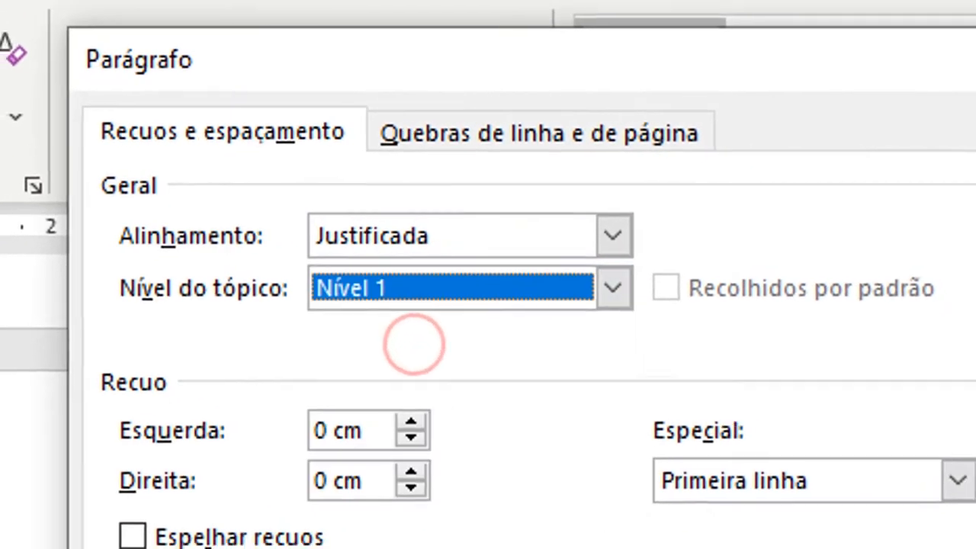
{"action": "left_click", "coordinate": [631, 466]}
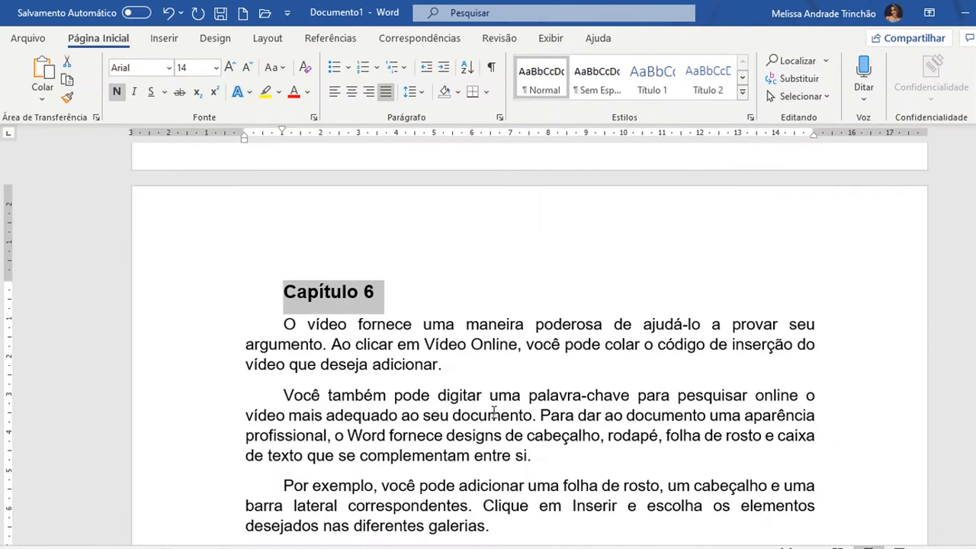
- Update the table of contents with the "Atualizar o índice inteiro" option so it includes the added chapters
{"action": "scroll", "coordinate": [494, 412], "scroll_direction": "up", "scroll_amount": 1}
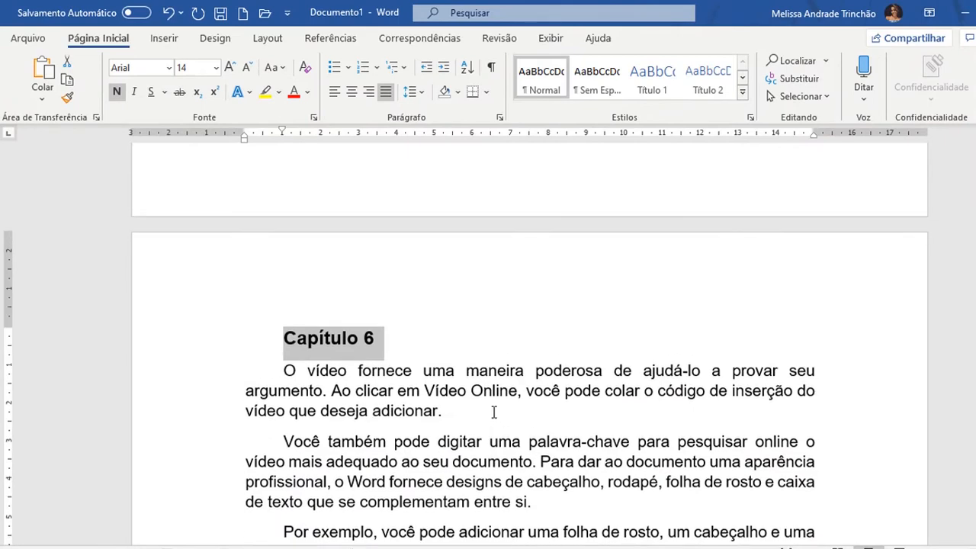
{"action": "left_click", "coordinate": [493, 411]}
{"action": "left_click_drag", "start_coordinate": [975, 492], "coordinate": [975, 198]}
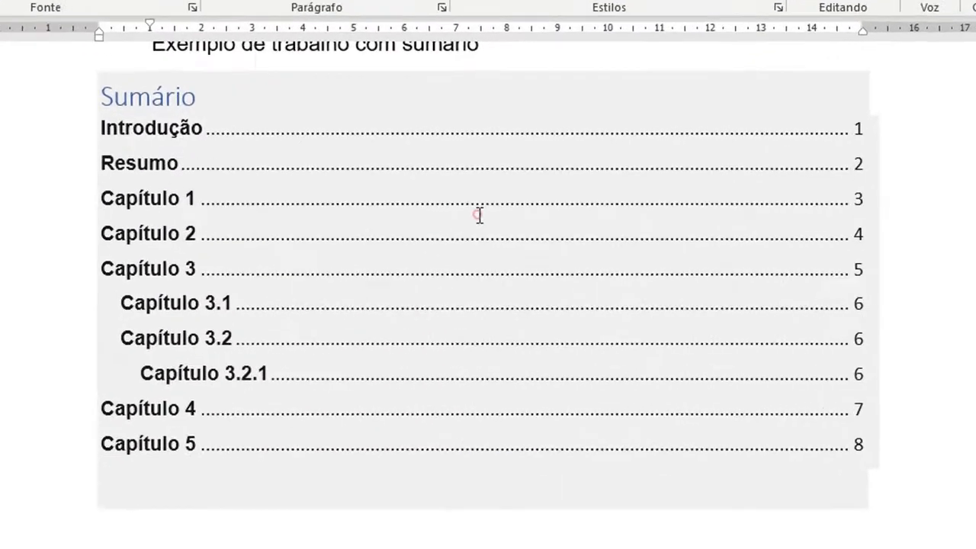
{"action": "left_click", "coordinate": [488, 249]}
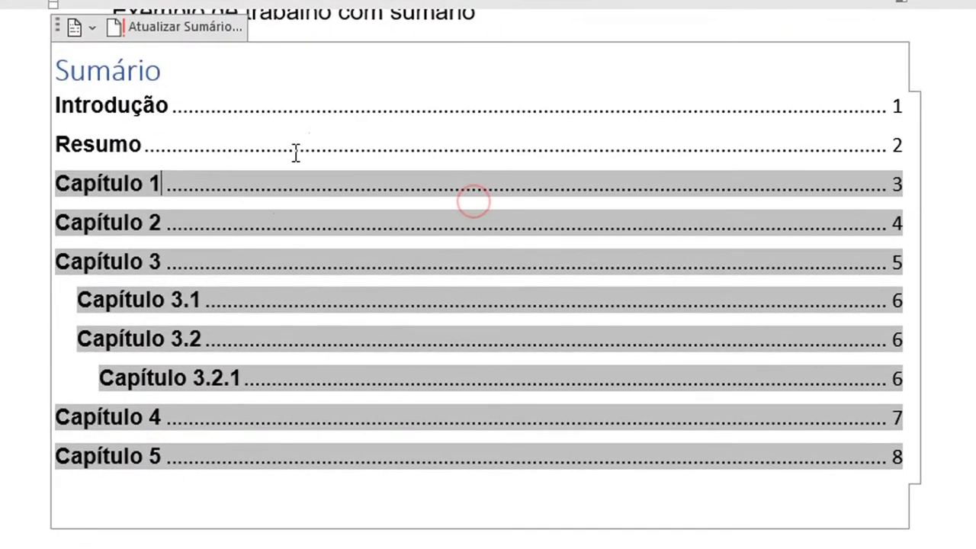
{"action": "scroll", "coordinate": [691, 192], "scroll_direction": "up", "scroll_amount": 1}
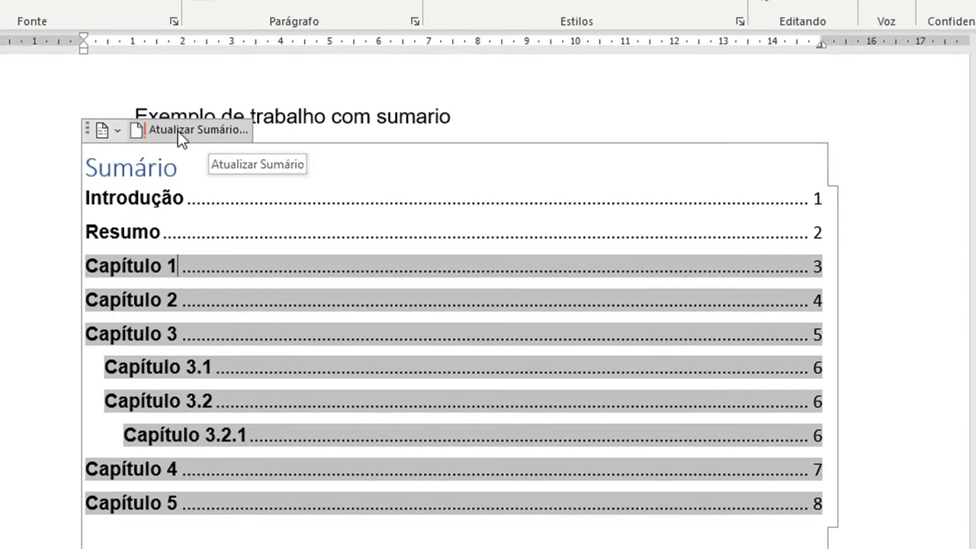
{"action": "left_click", "coordinate": [448, 222]}
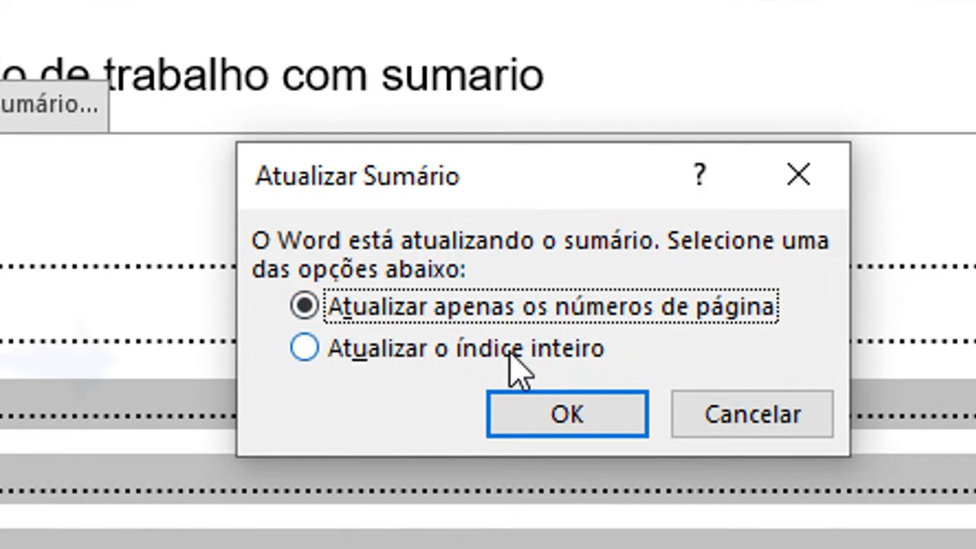
{"action": "left_click", "coordinate": [318, 353]}
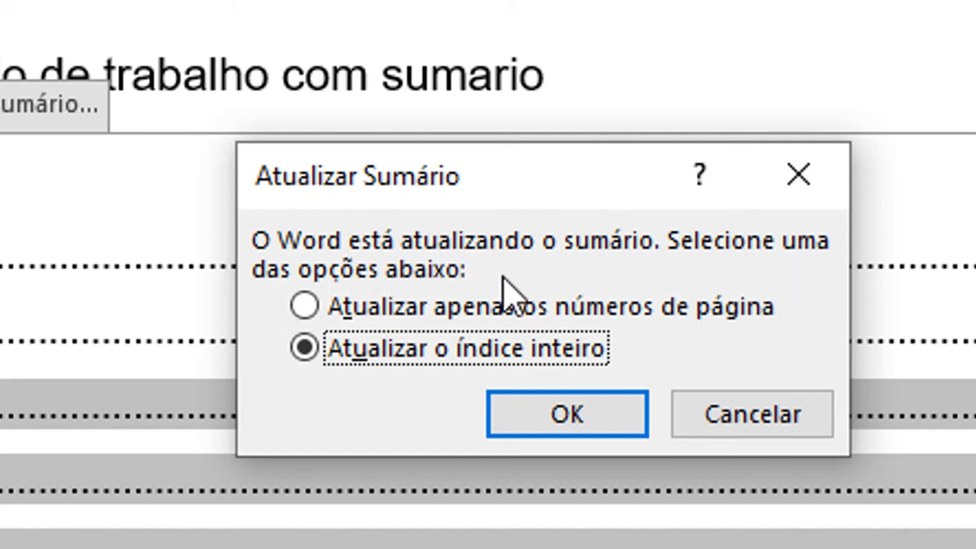
{"action": "left_click", "coordinate": [388, 349]}
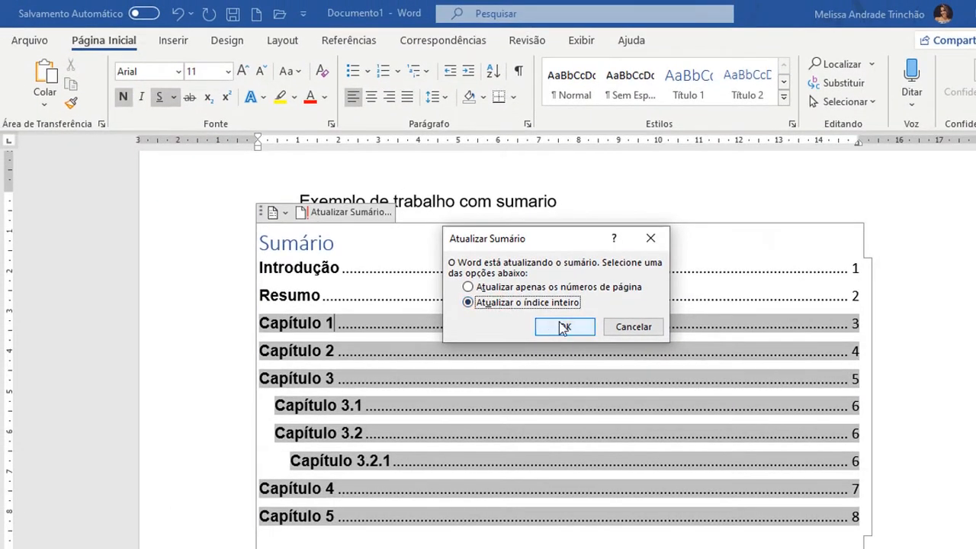
{"action": "left_click", "coordinate": [564, 327]}
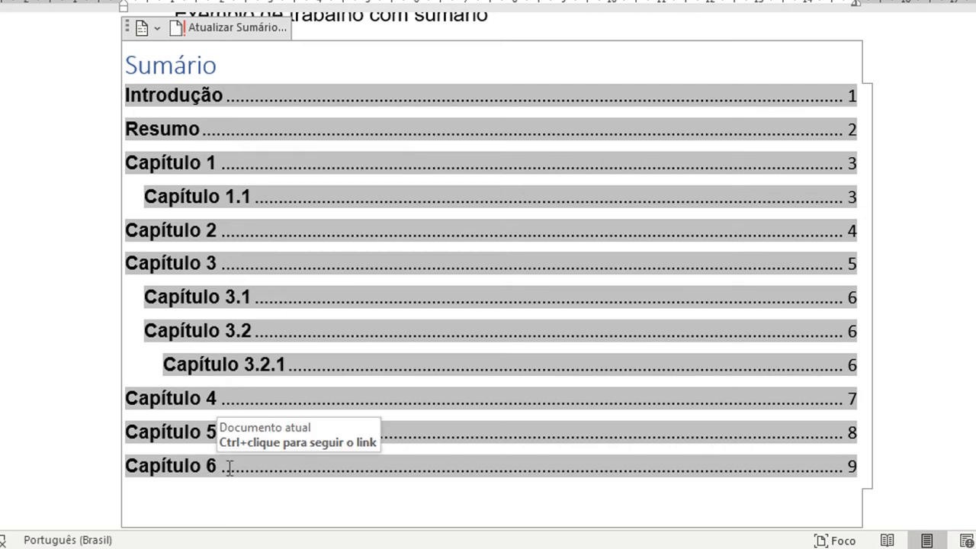
{"action": "scroll", "coordinate": [229, 467], "scroll_direction": "down", "scroll_amount": 3}
{"action": "left_click", "coordinate": [430, 486]}
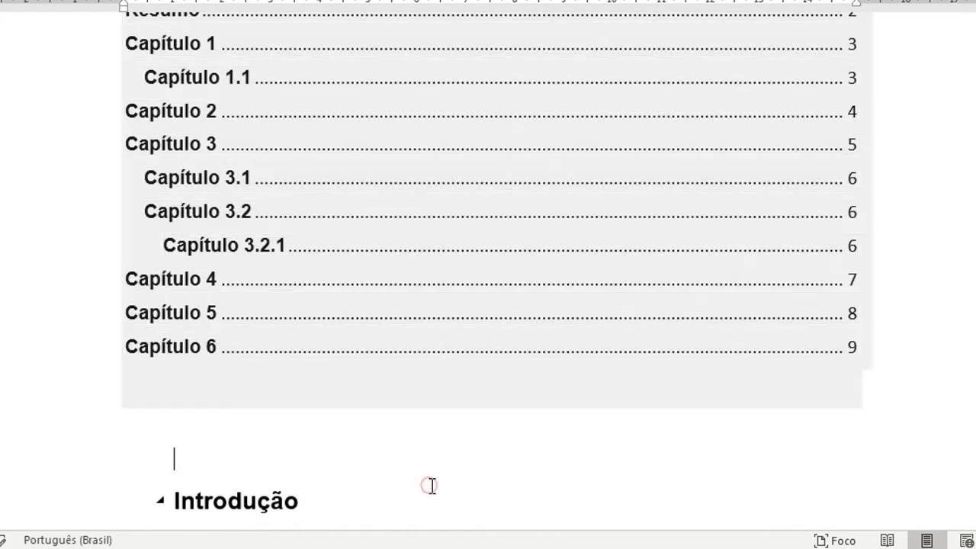
- Format the "Sumário" title in the automatic black font colour, underlined and centred
{"action": "scroll", "coordinate": [430, 483], "scroll_direction": "up", "scroll_amount": 6}
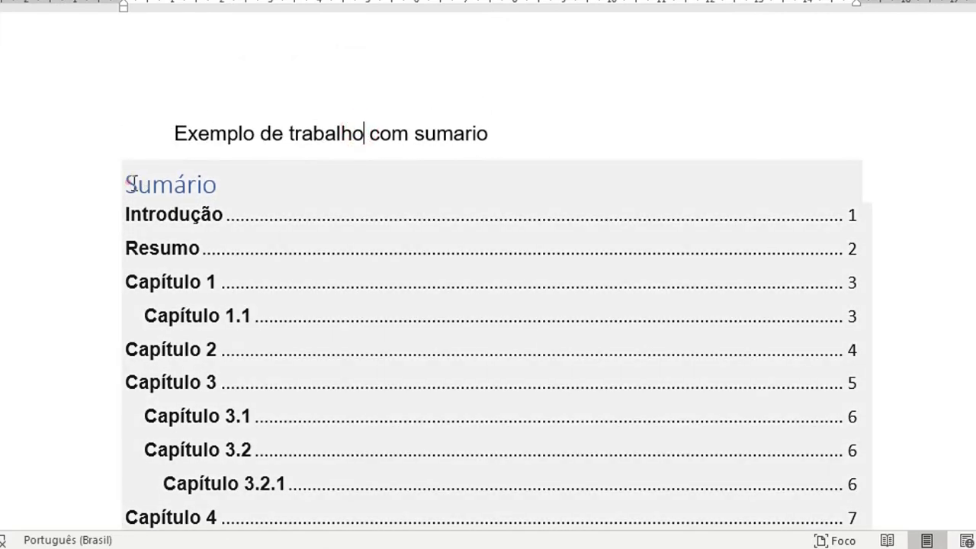
{"action": "left_click_drag", "start_coordinate": [127, 183], "coordinate": [218, 183]}
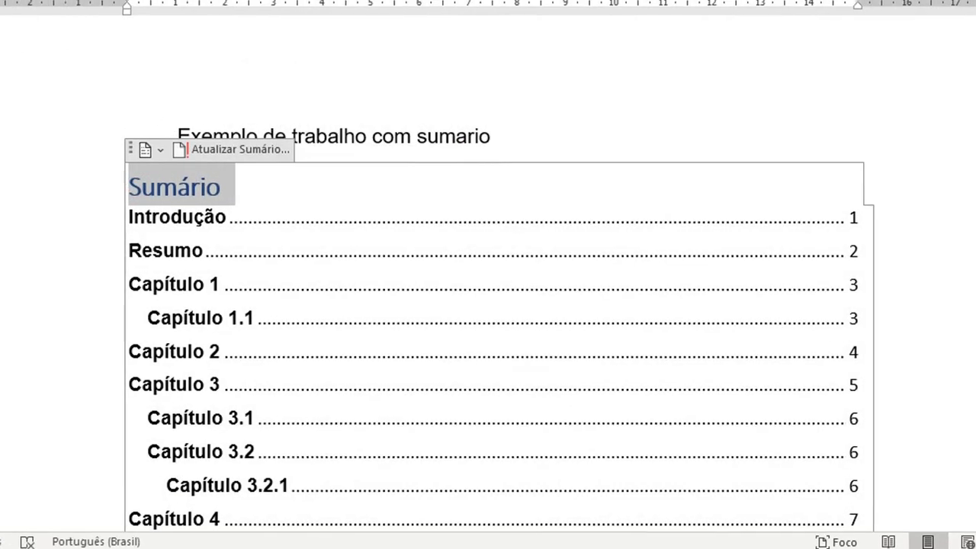
{"action": "left_click", "coordinate": [214, 29]}
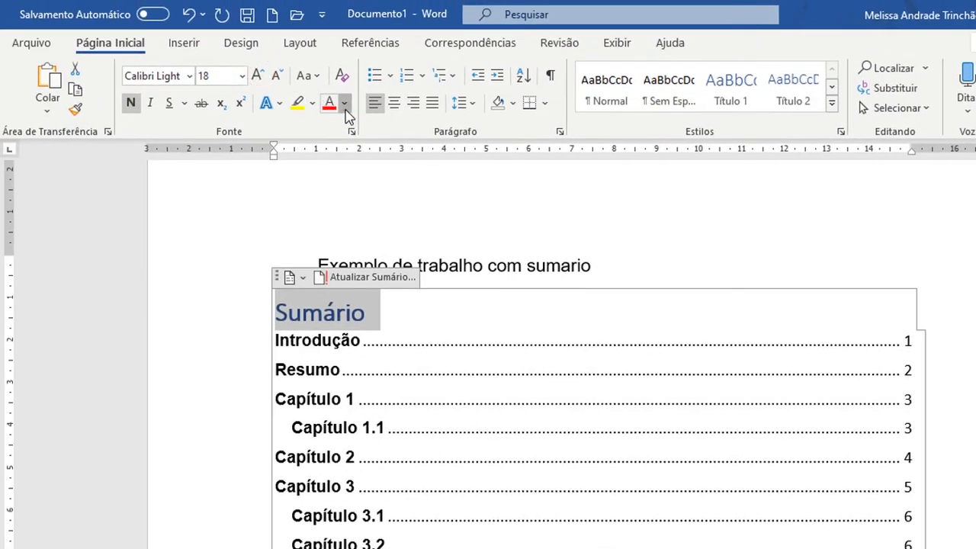
{"action": "left_click", "coordinate": [345, 110]}
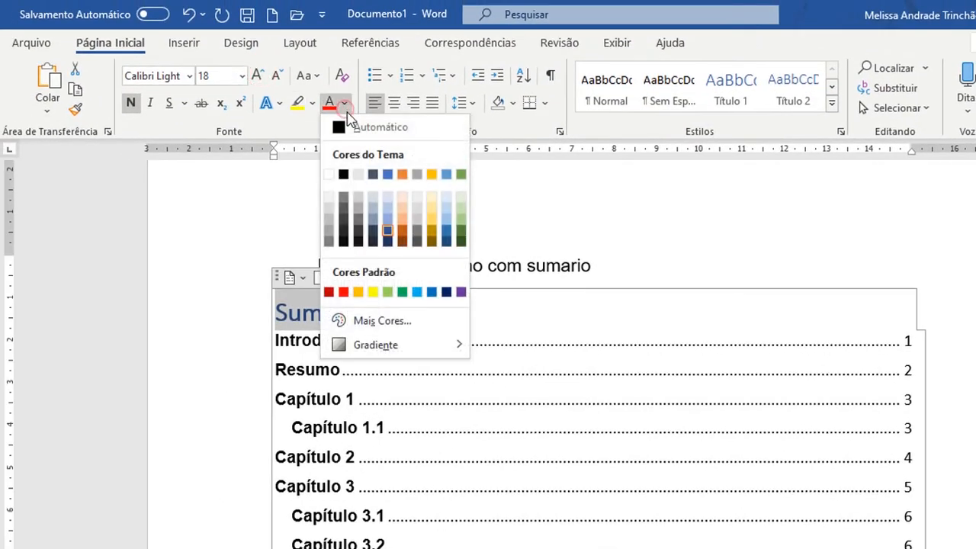
{"action": "left_click", "coordinate": [341, 128]}
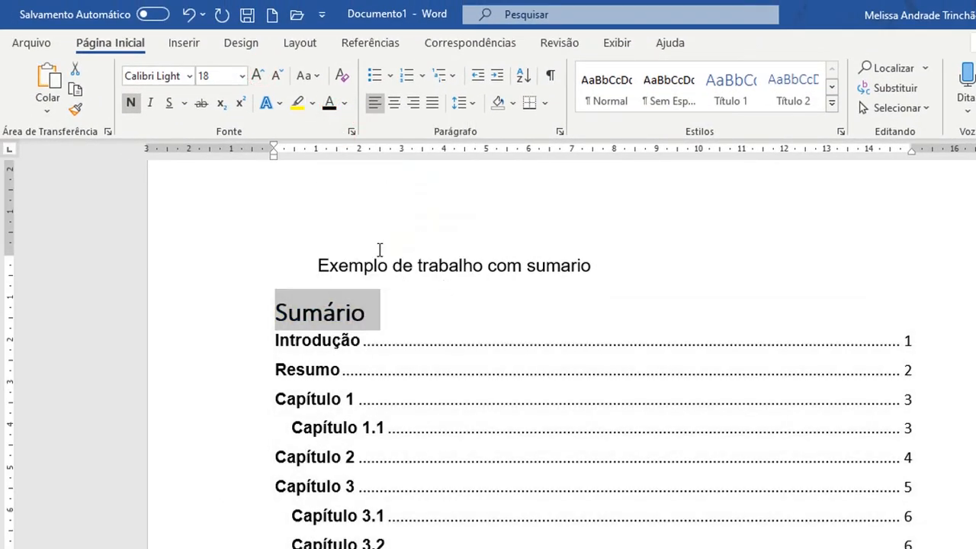
{"action": "left_click", "coordinate": [388, 110]}
{"action": "left_click", "coordinate": [769, 246]}
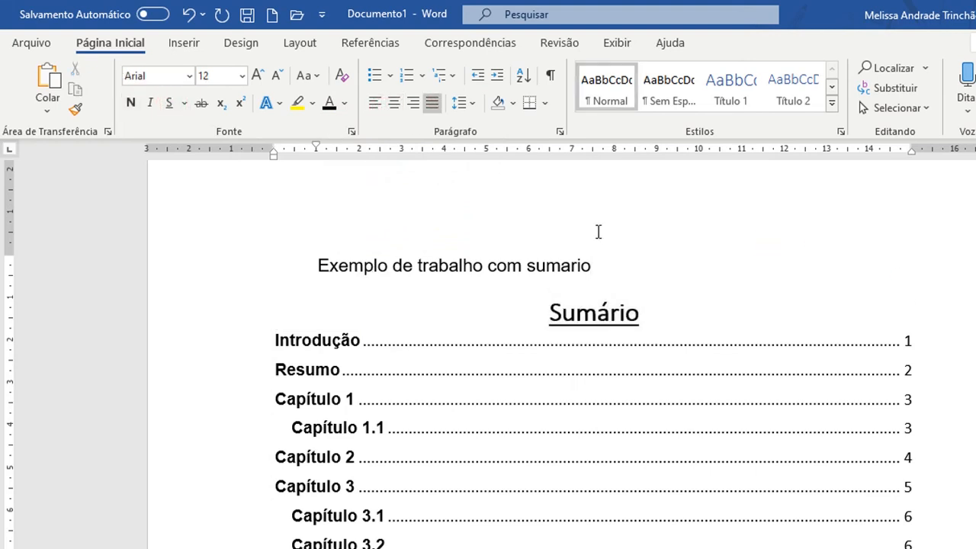
- Delete the line "Exemplo de trabalho com sumario" above the table of contents and review the page
{"action": "left_click_drag", "start_coordinate": [602, 264], "coordinate": [283, 250]}
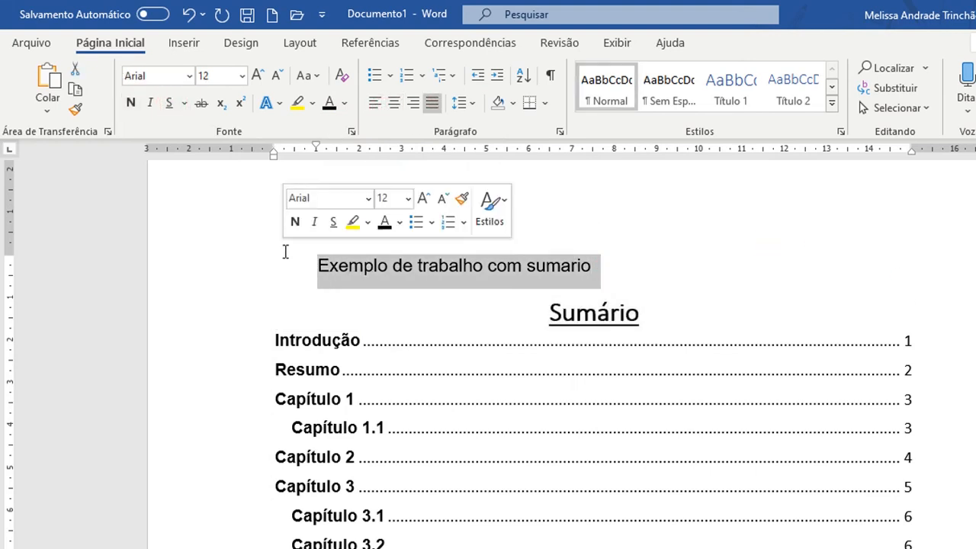
{"action": "key", "text": "Delete"}
{"action": "scroll", "coordinate": [823, 307], "scroll_direction": "down", "scroll_amount": 5}
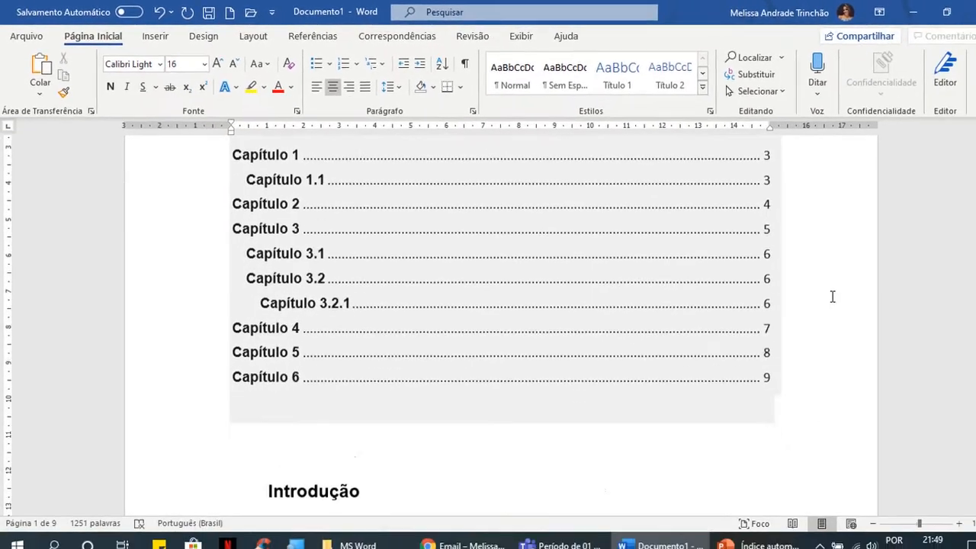
{"action": "scroll", "coordinate": [833, 296], "scroll_direction": "down", "scroll_amount": 6}
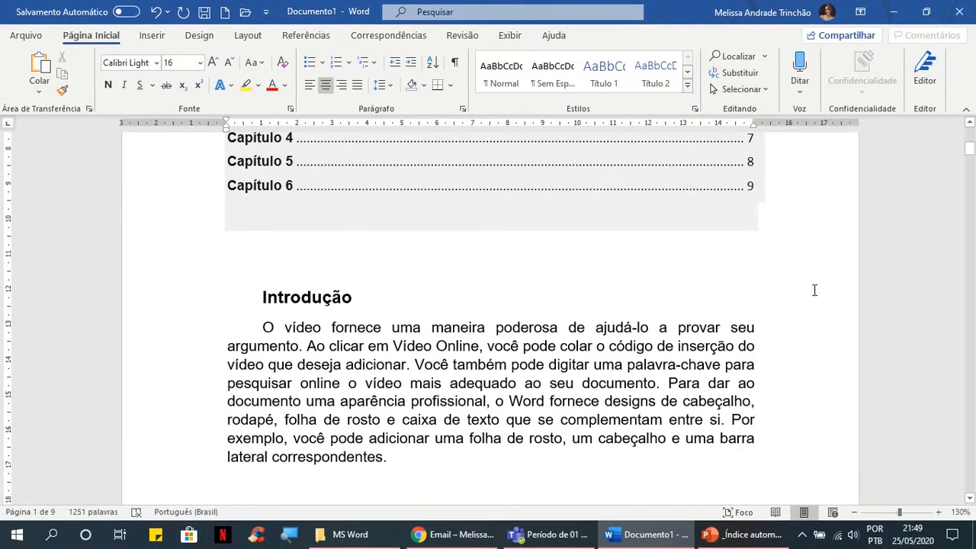
{"action": "scroll", "coordinate": [815, 290], "scroll_direction": "up", "scroll_amount": 4}
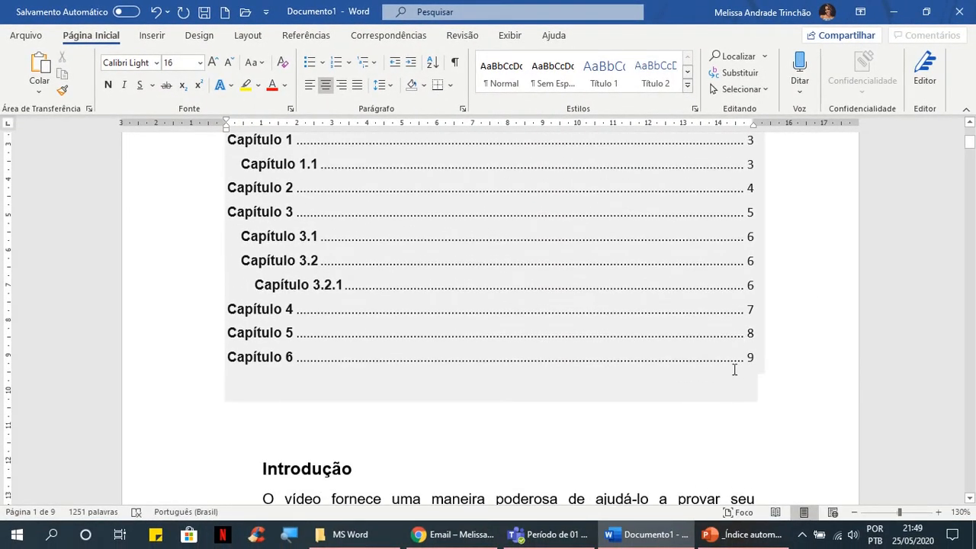
- Switch to the PowerPoint presentation "_Índice automático e de figura" and review slide 3 with the table of contents instructions
{"action": "left_click", "coordinate": [751, 536]}
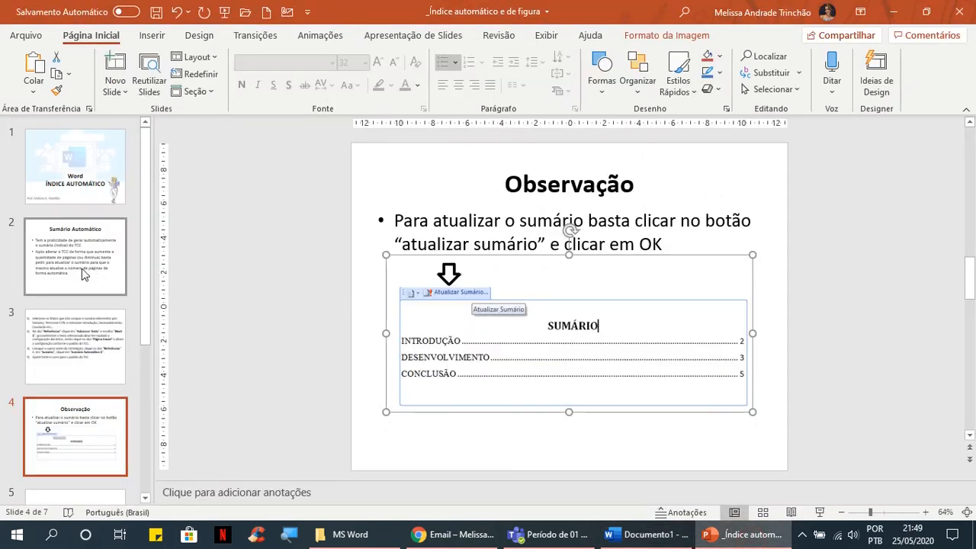
{"action": "left_click", "coordinate": [96, 172]}
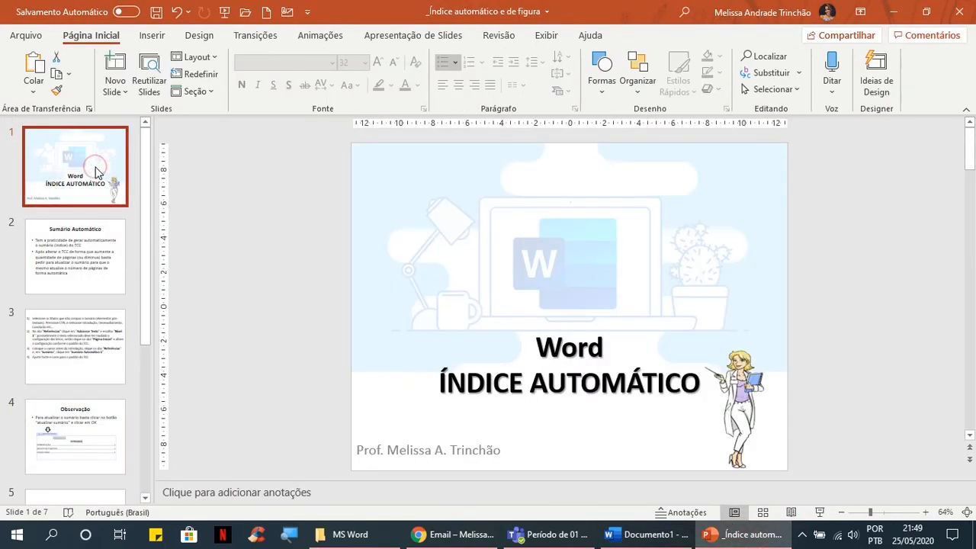
{"action": "left_click", "coordinate": [90, 363]}
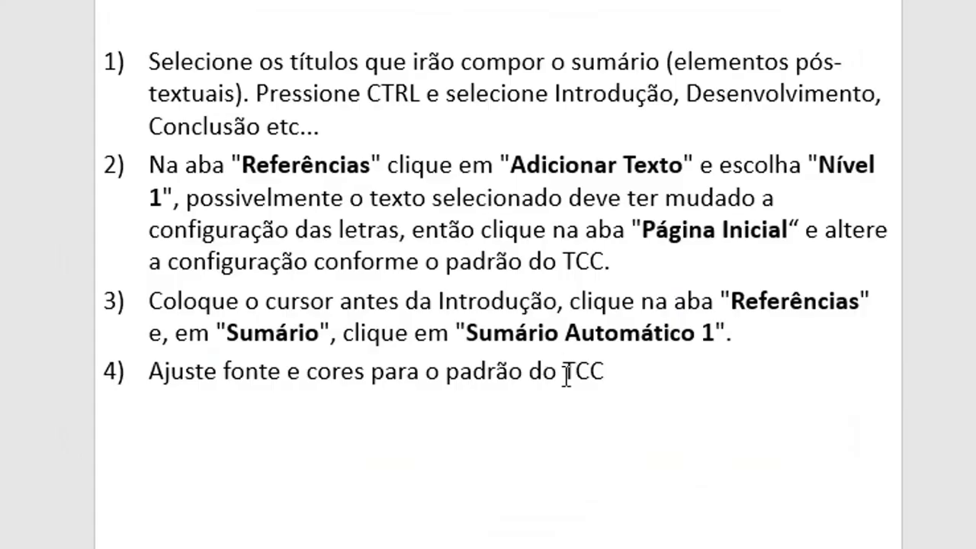
{"action": "left_click_drag", "start_coordinate": [564, 372], "coordinate": [602, 373]}
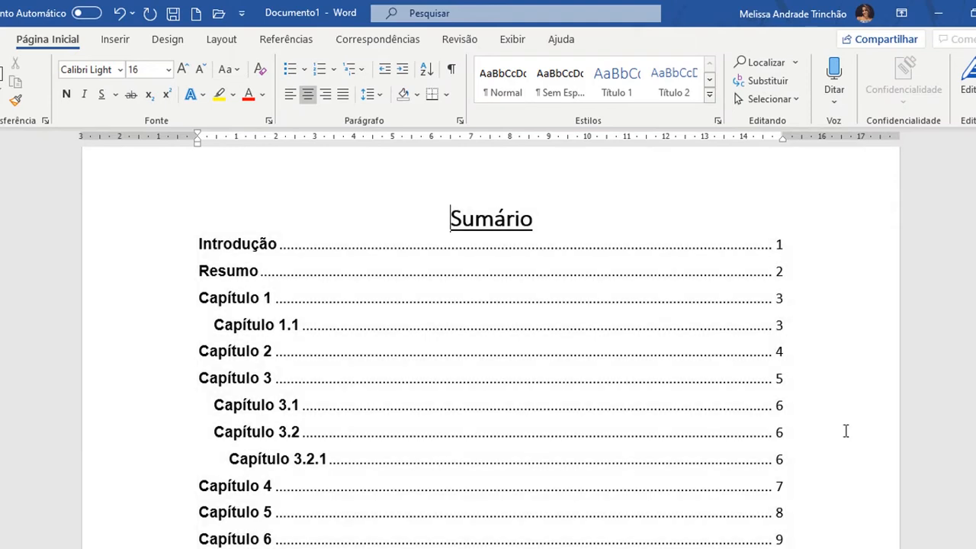
- Insert page numbers at the end of the page (Fim da Página) with the "Número sem Formatação 3" style, close the footer and check the pages
{"action": "scroll", "coordinate": [846, 431], "scroll_direction": "down", "scroll_amount": 1}
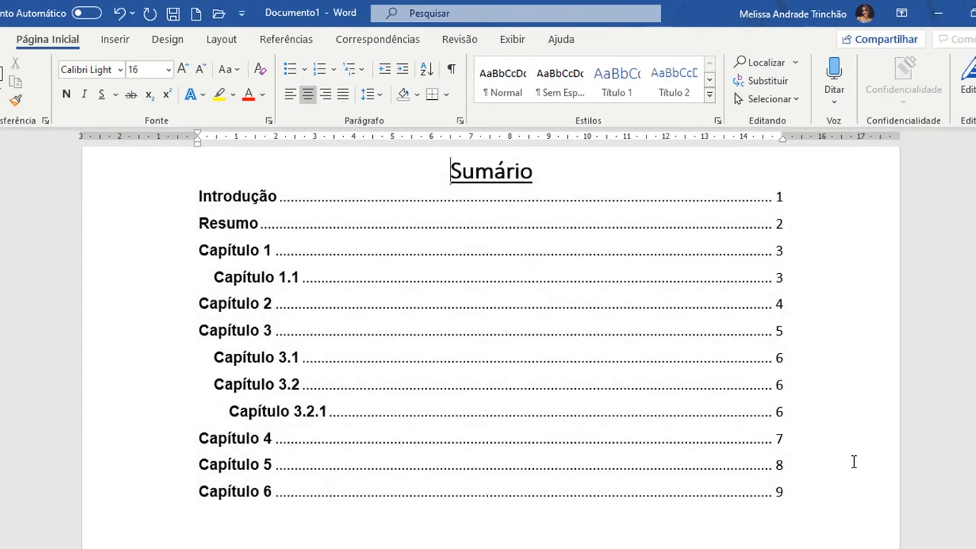
{"action": "scroll", "coordinate": [854, 462], "scroll_direction": "down", "scroll_amount": 4}
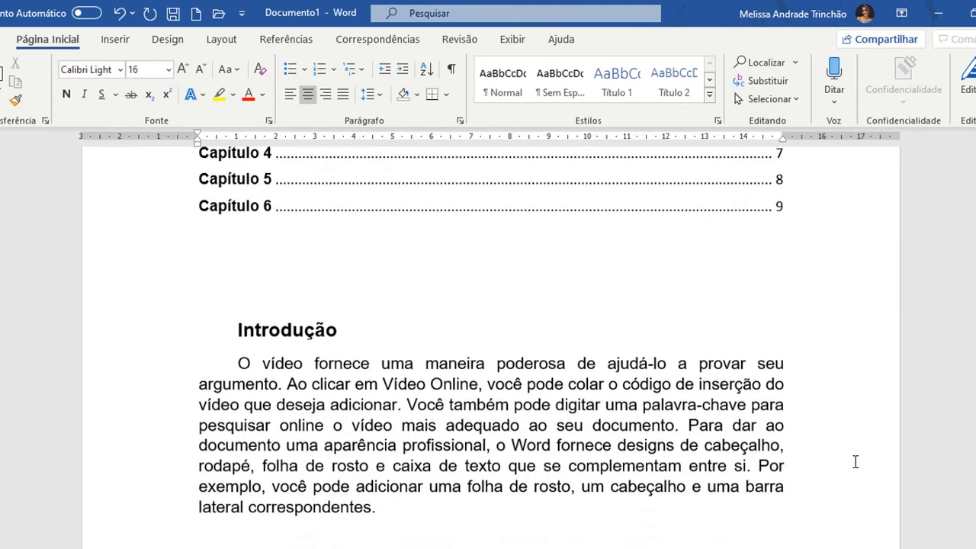
{"action": "scroll", "coordinate": [854, 461], "scroll_direction": "up", "scroll_amount": 3}
{"action": "scroll", "coordinate": [854, 461], "scroll_direction": "up", "scroll_amount": 2}
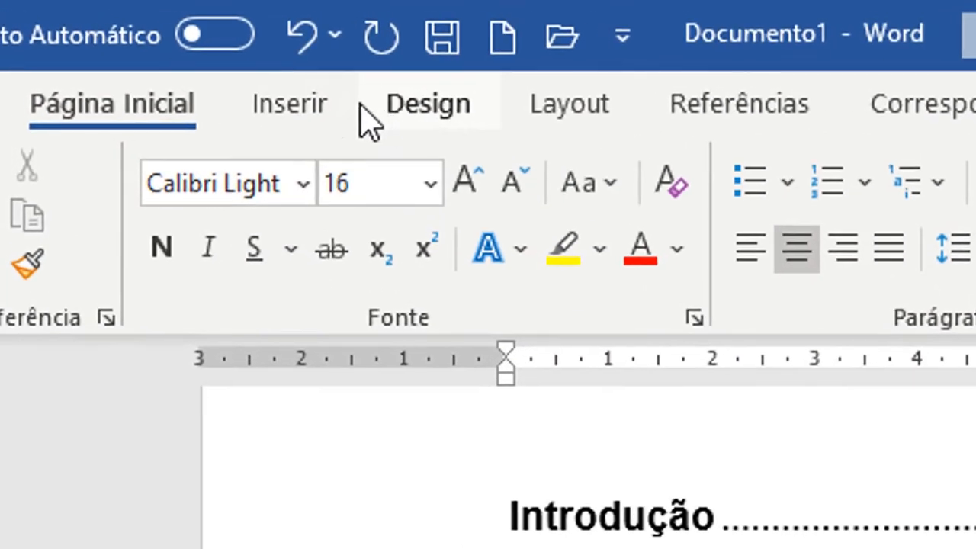
{"action": "left_click", "coordinate": [115, 39]}
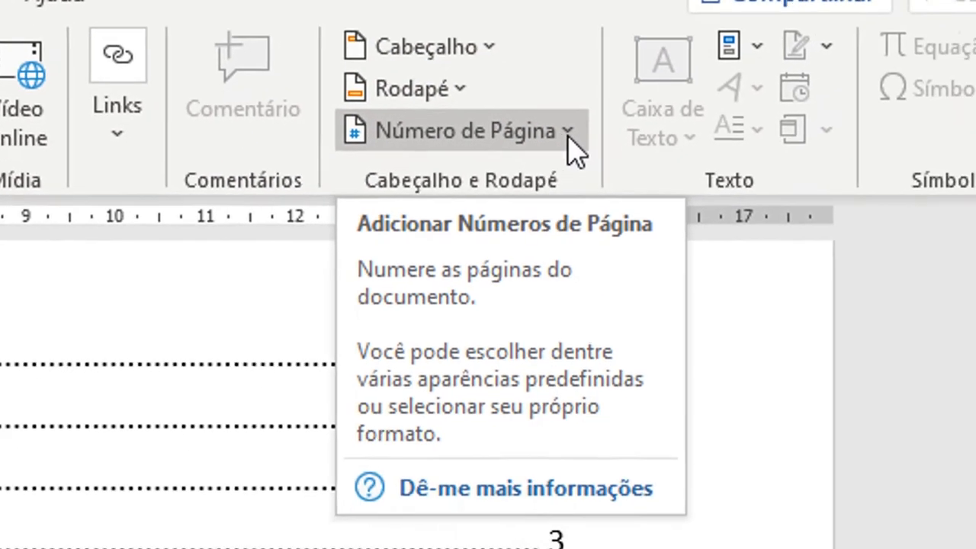
{"action": "left_click", "coordinate": [738, 278]}
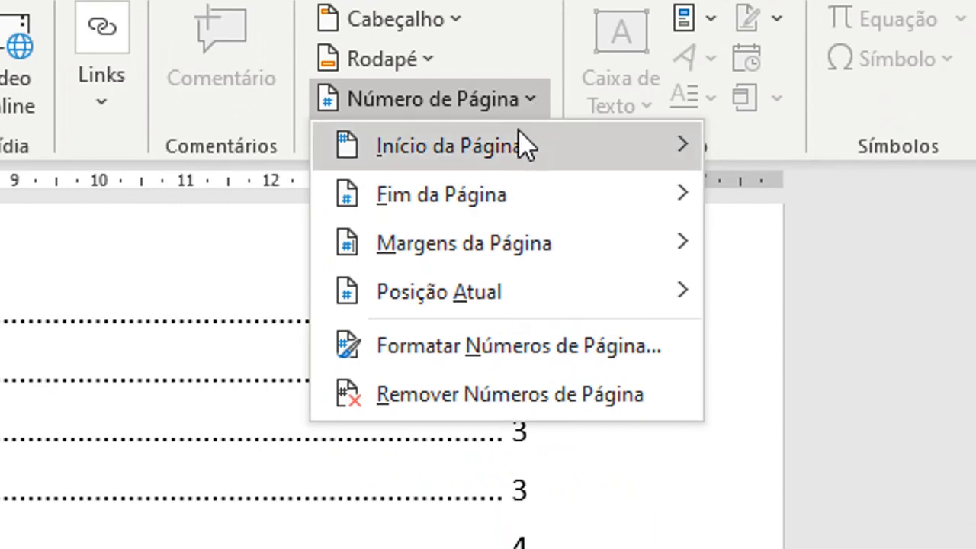
{"action": "mouse_move", "coordinate": [542, 158]}
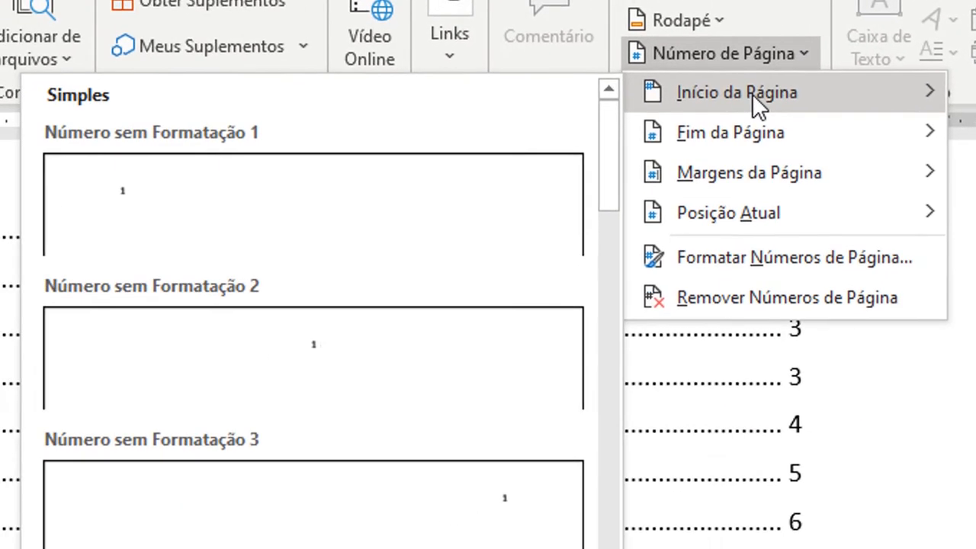
{"action": "mouse_move", "coordinate": [821, 136]}
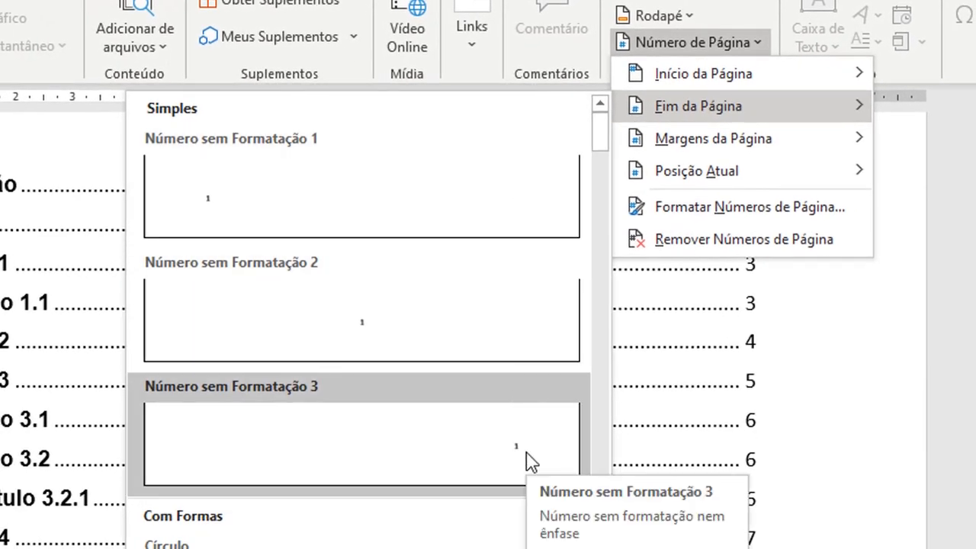
{"action": "left_click", "coordinate": [480, 457]}
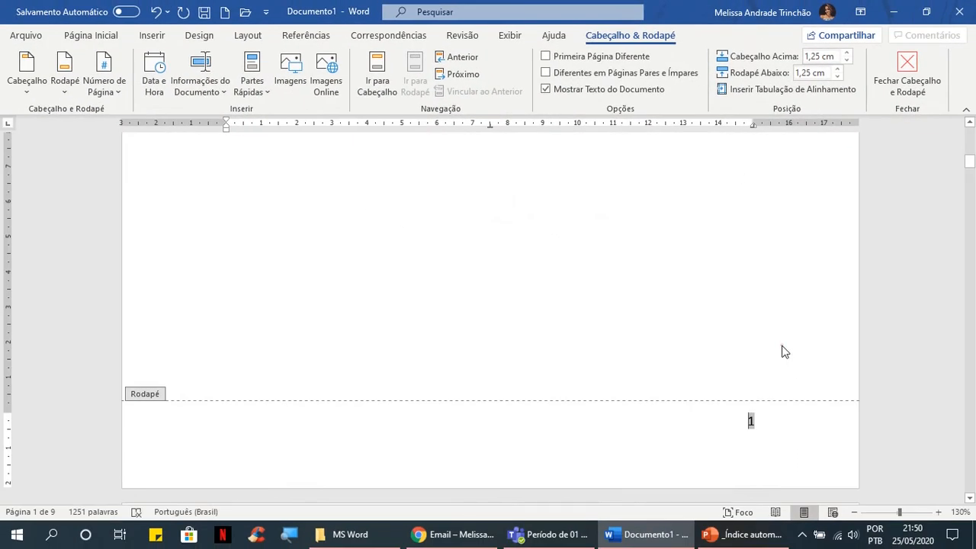
{"action": "scroll", "coordinate": [783, 351], "scroll_direction": "down", "scroll_amount": 1}
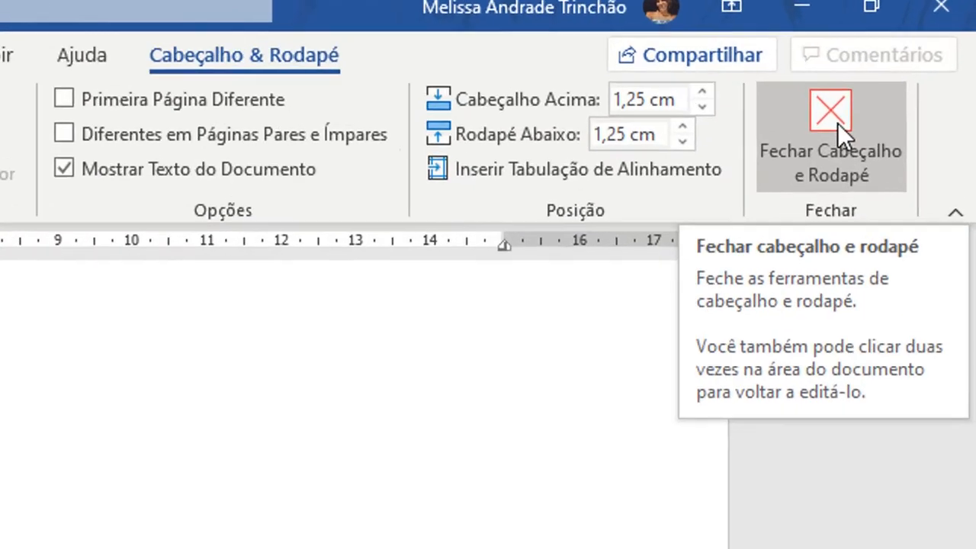
{"action": "left_click", "coordinate": [905, 67]}
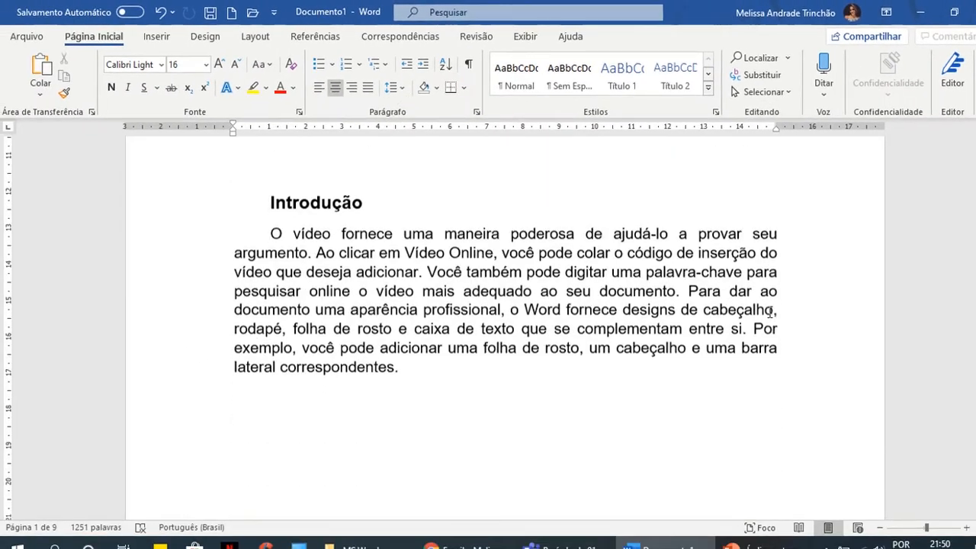
{"action": "scroll", "coordinate": [770, 311], "scroll_direction": "down", "scroll_amount": 10}
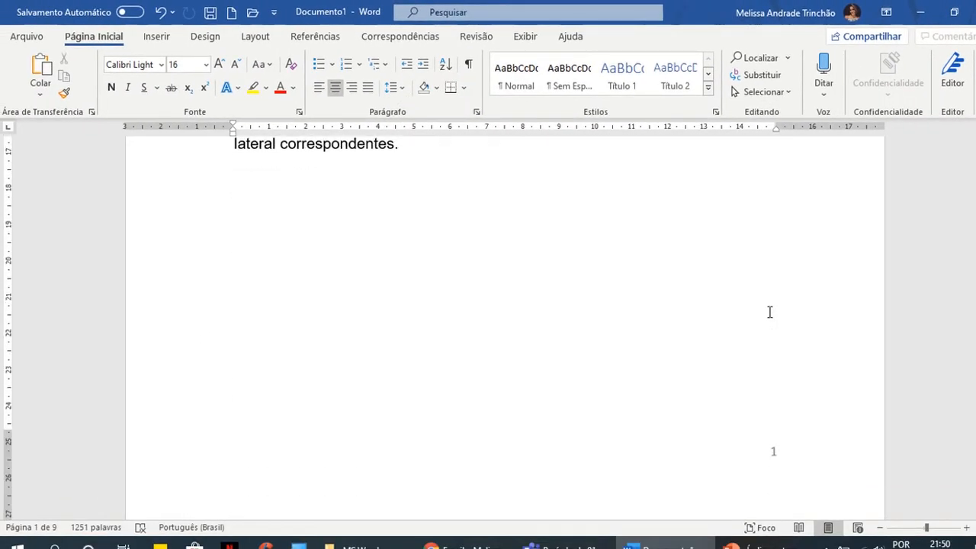
{"action": "scroll", "coordinate": [770, 312], "scroll_direction": "down", "scroll_amount": 10}
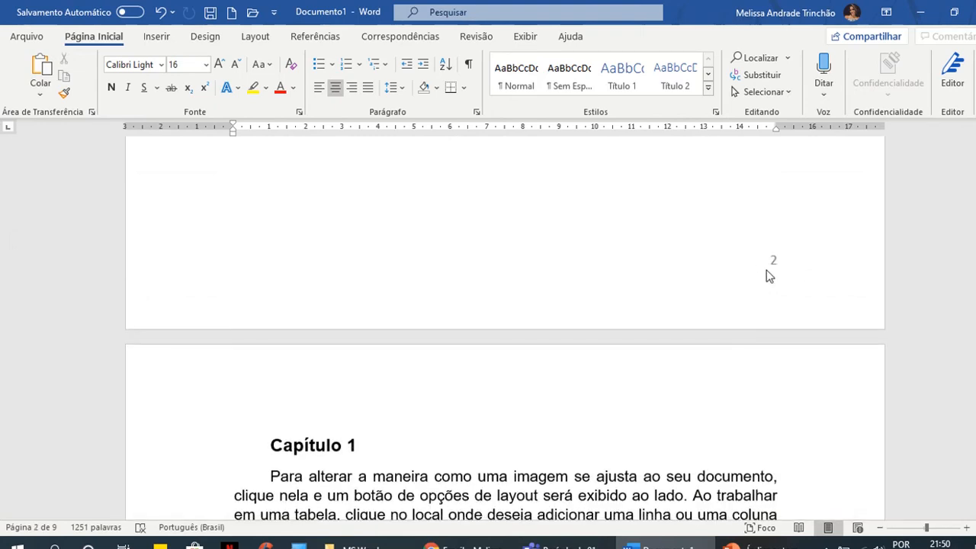
- Check the page numbers at the foot of the chapter pages and return to the beginning of the document
{"action": "scroll", "coordinate": [774, 305], "scroll_direction": "down", "scroll_amount": 10}
{"action": "scroll", "coordinate": [770, 341], "scroll_direction": "down", "scroll_amount": 10}
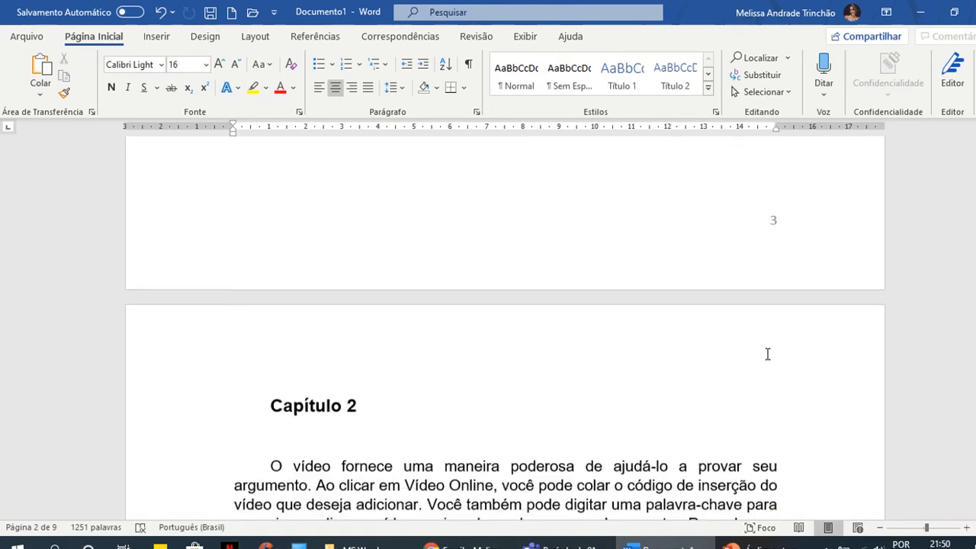
{"action": "scroll", "coordinate": [780, 344], "scroll_direction": "down", "scroll_amount": 8}
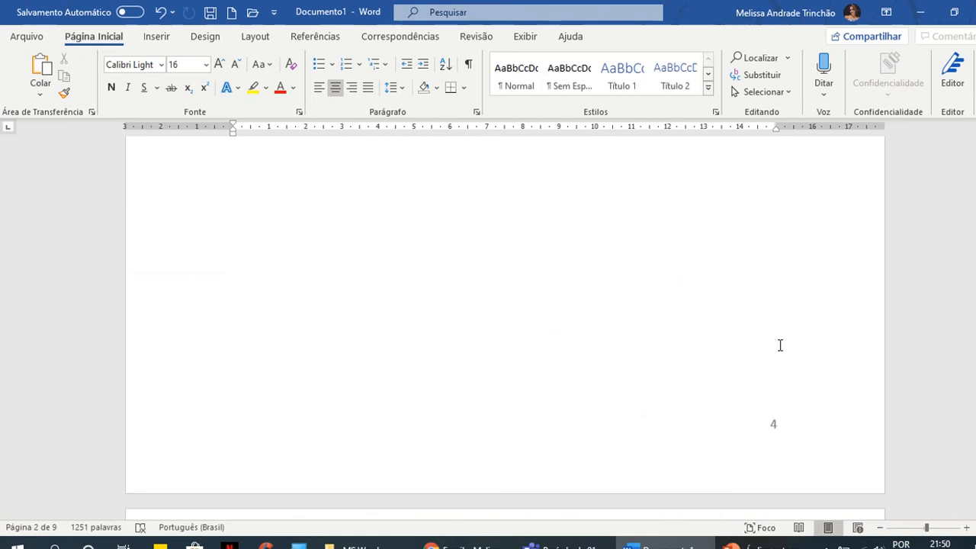
{"action": "scroll", "coordinate": [813, 333], "scroll_direction": "up", "scroll_amount": 1}
{"action": "left_click_drag", "start_coordinate": [975, 292], "coordinate": [975, 139]}
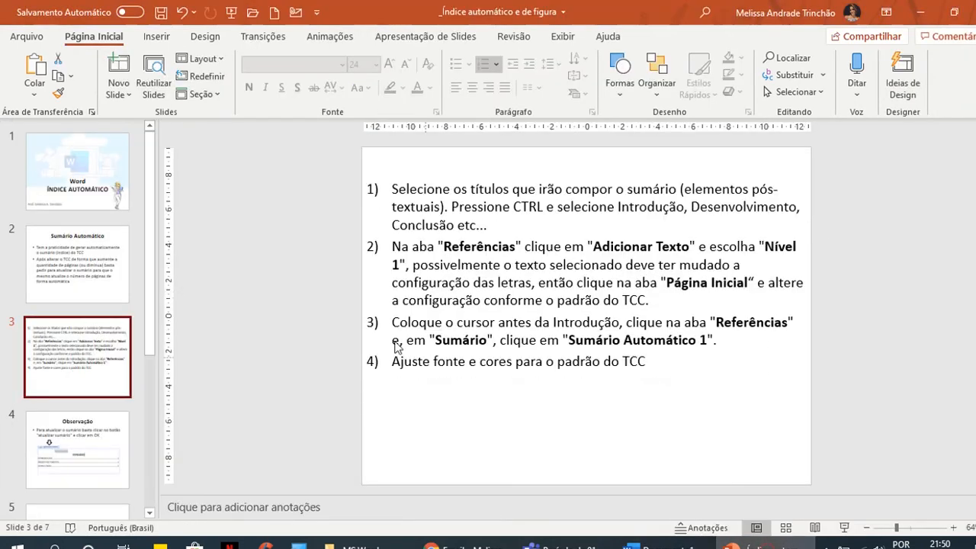
- Switch to the PowerPoint presentation "_Índice automático e de figura" and review the slides from the title to "Observação", returning to the title slide
{"action": "left_click", "coordinate": [51, 193]}
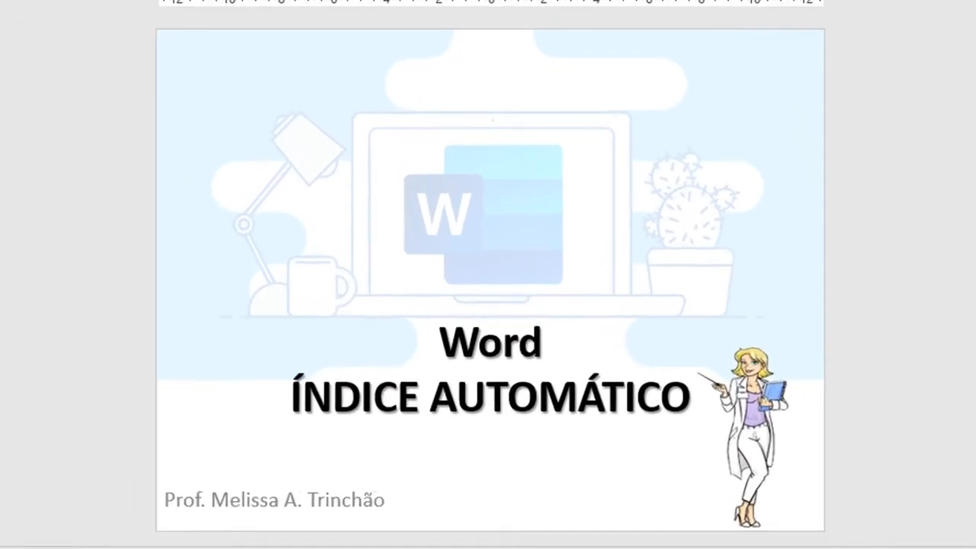
{"action": "left_click", "coordinate": [3, 237]}
{"action": "key", "text": "Down"}
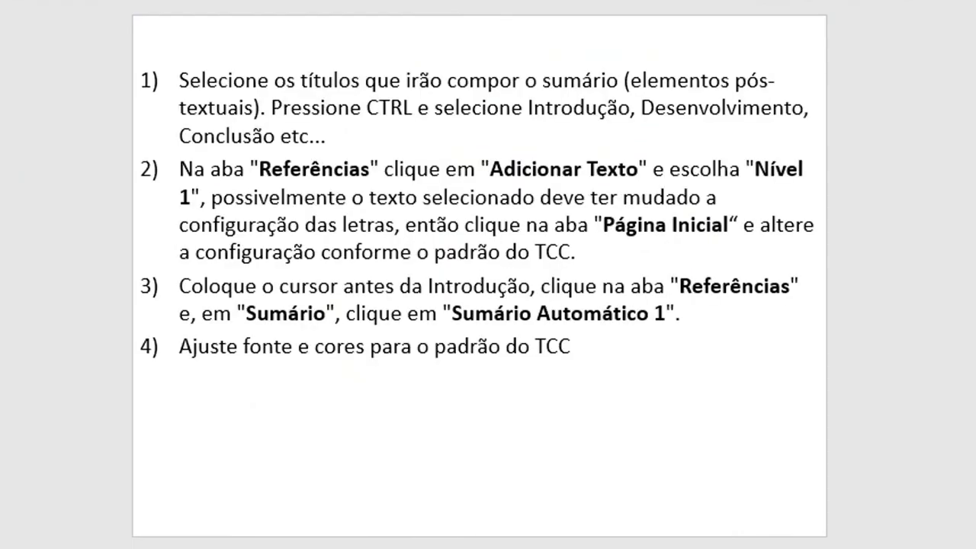
{"action": "key", "text": "Down"}
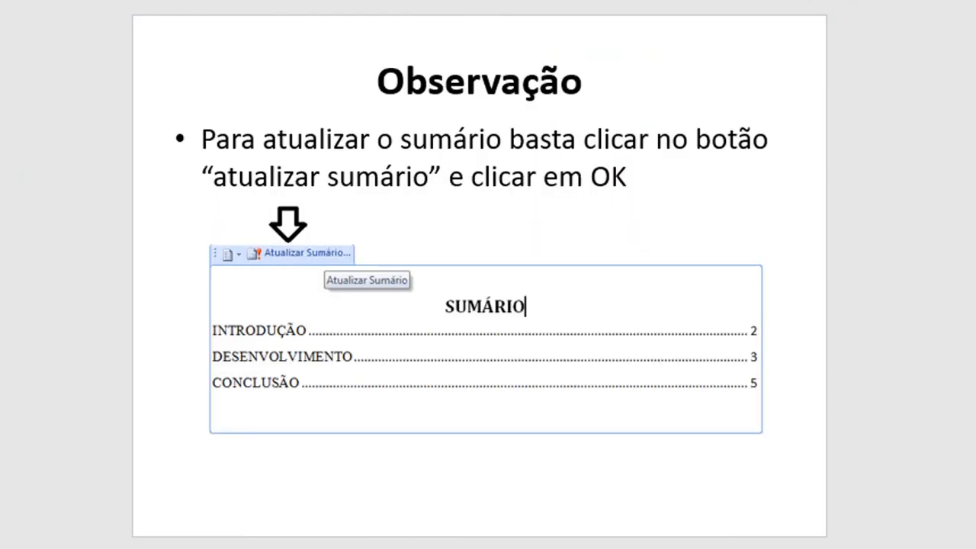
{"action": "key", "text": "Up"}
{"action": "key", "text": "Up"}
{"action": "key", "text": "Up"}
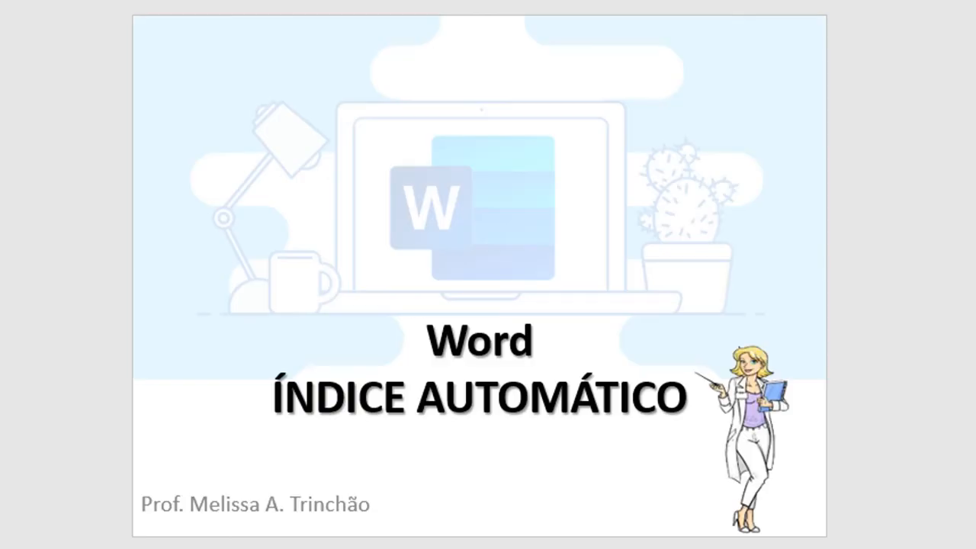